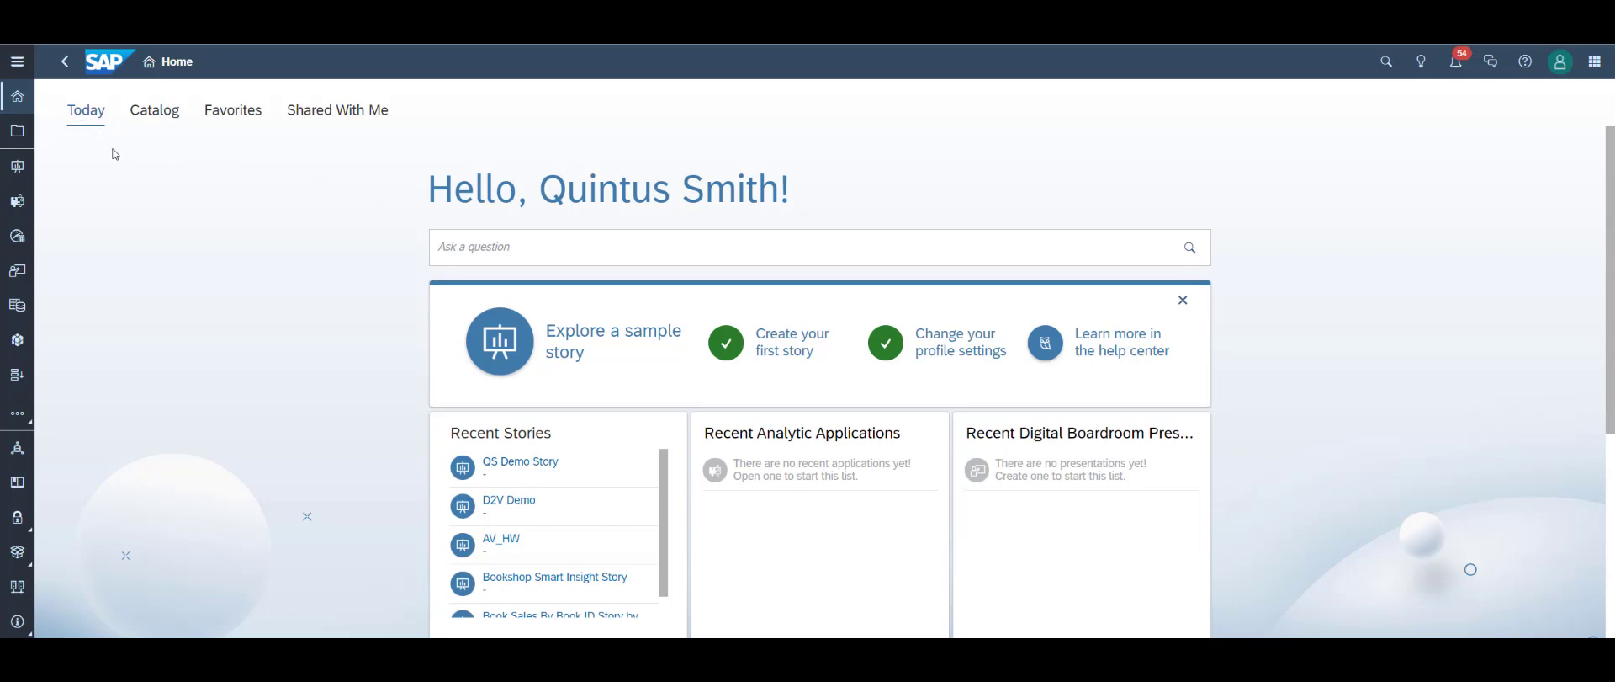
# In the Modeler, create a new model from a CSV file by importing monthly_sales_per_genre.csv
pyautogui.click(18, 64)
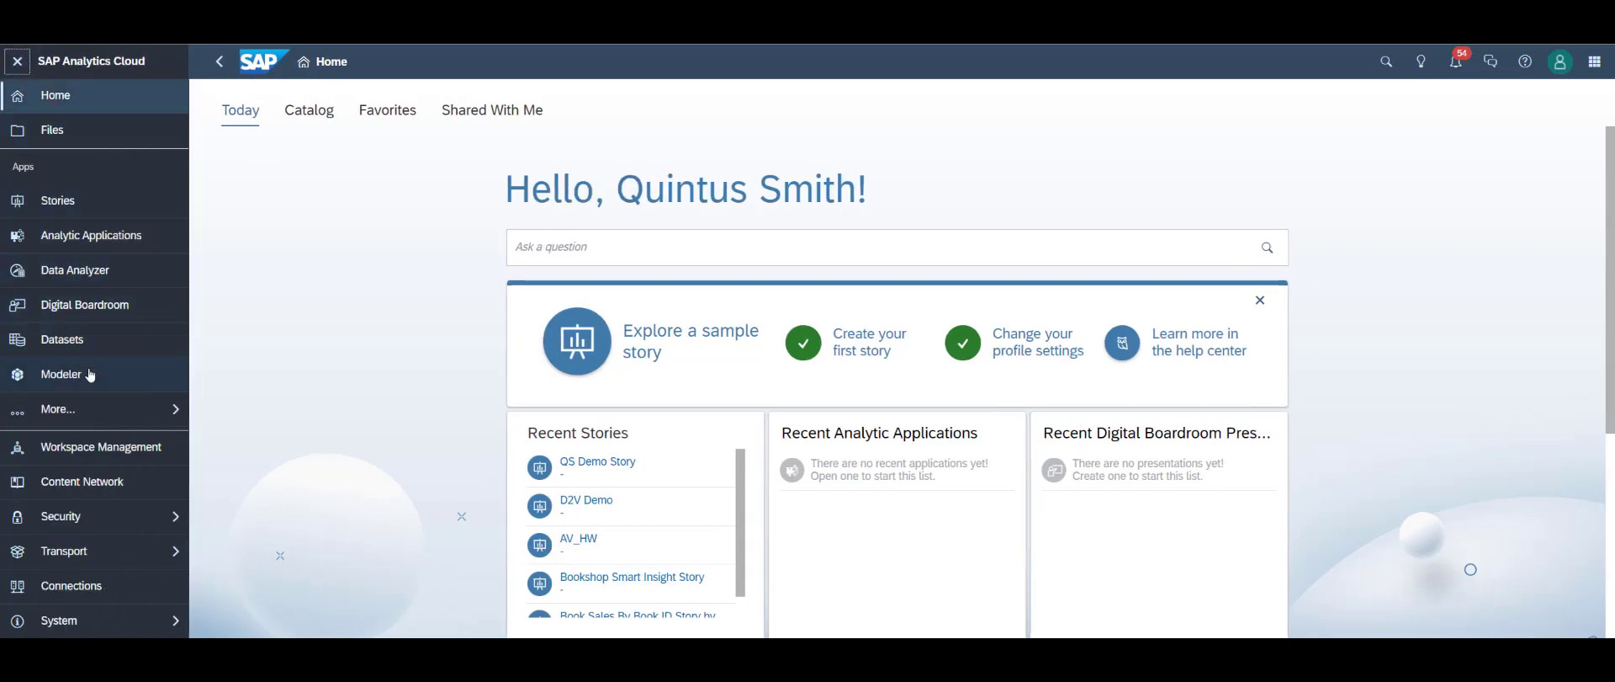
pyautogui.click(84, 380)
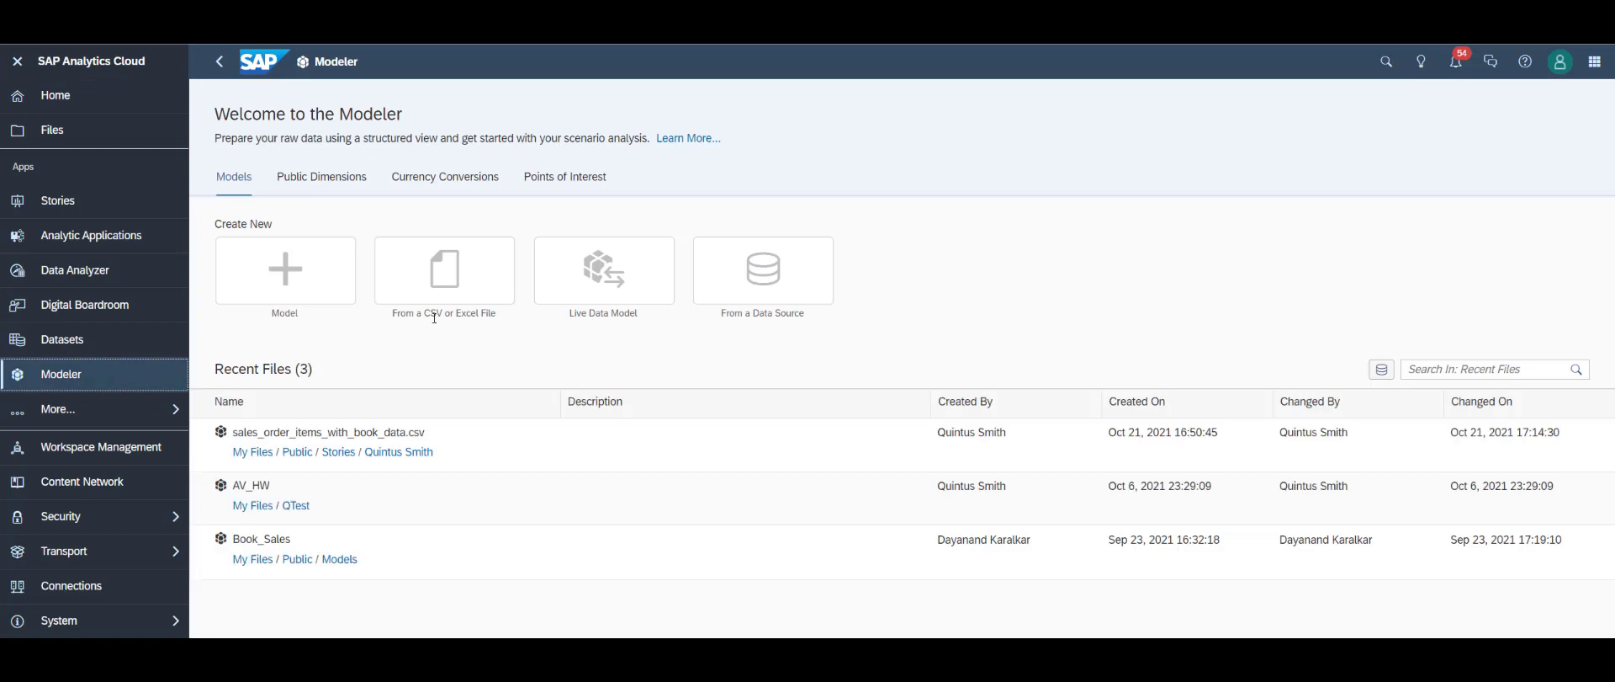
pyautogui.click(477, 289)
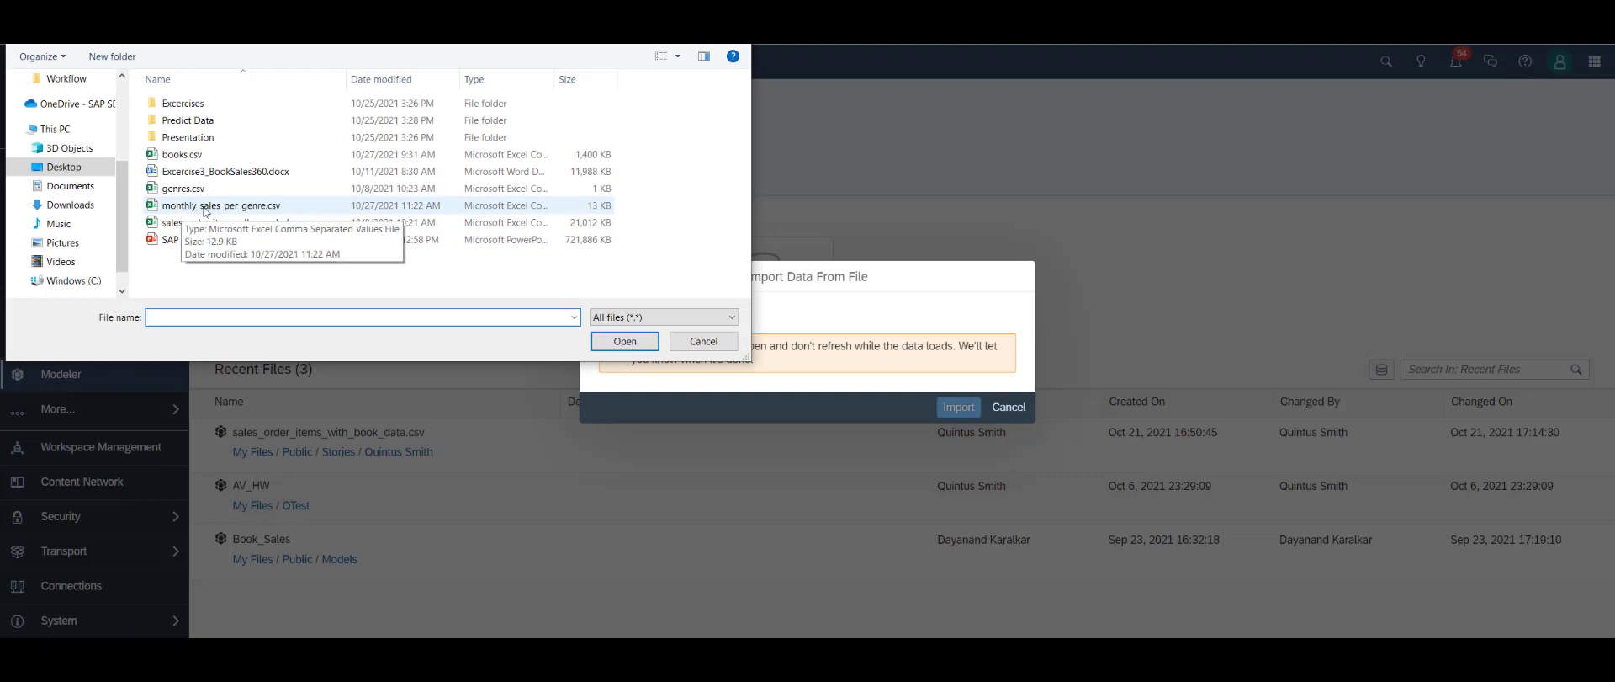
pyautogui.click(267, 209)
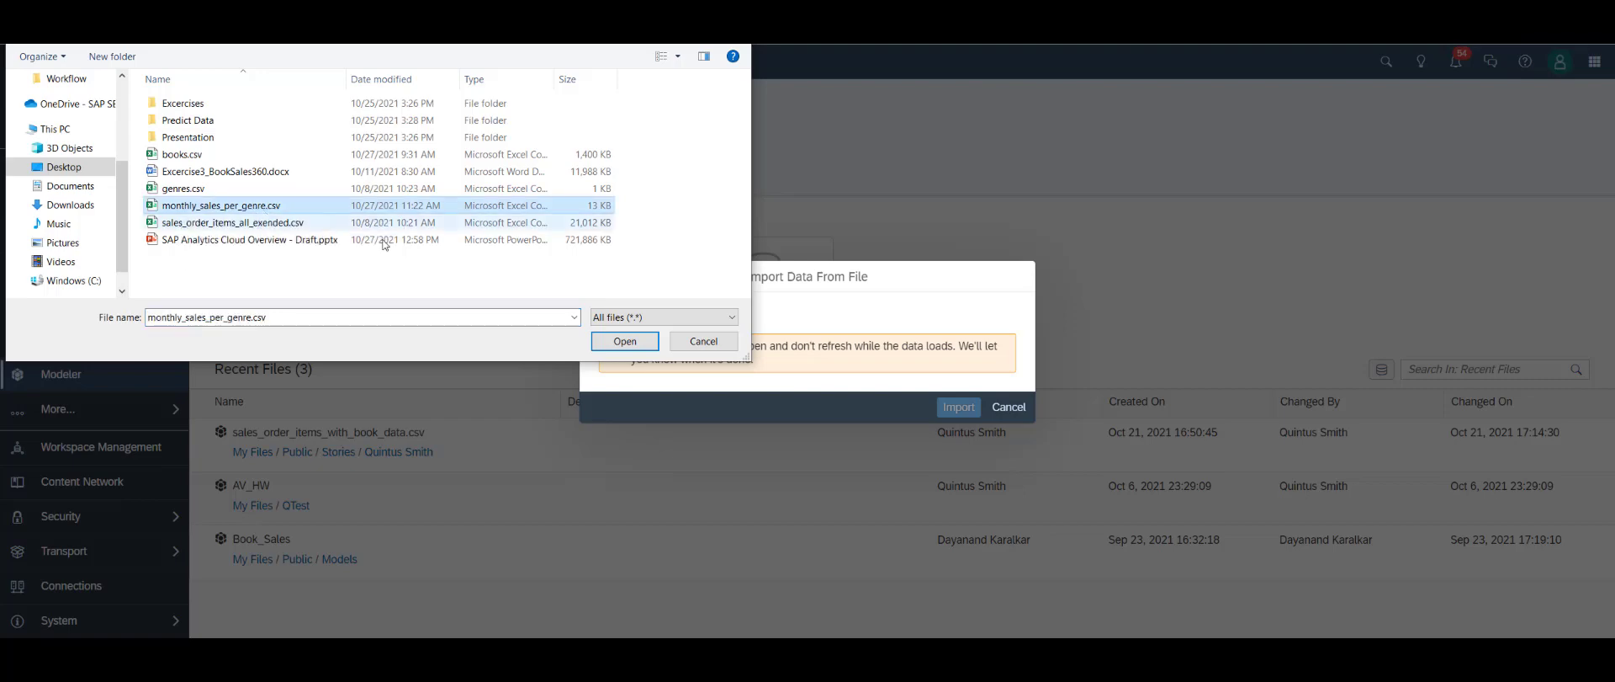
pyautogui.click(623, 342)
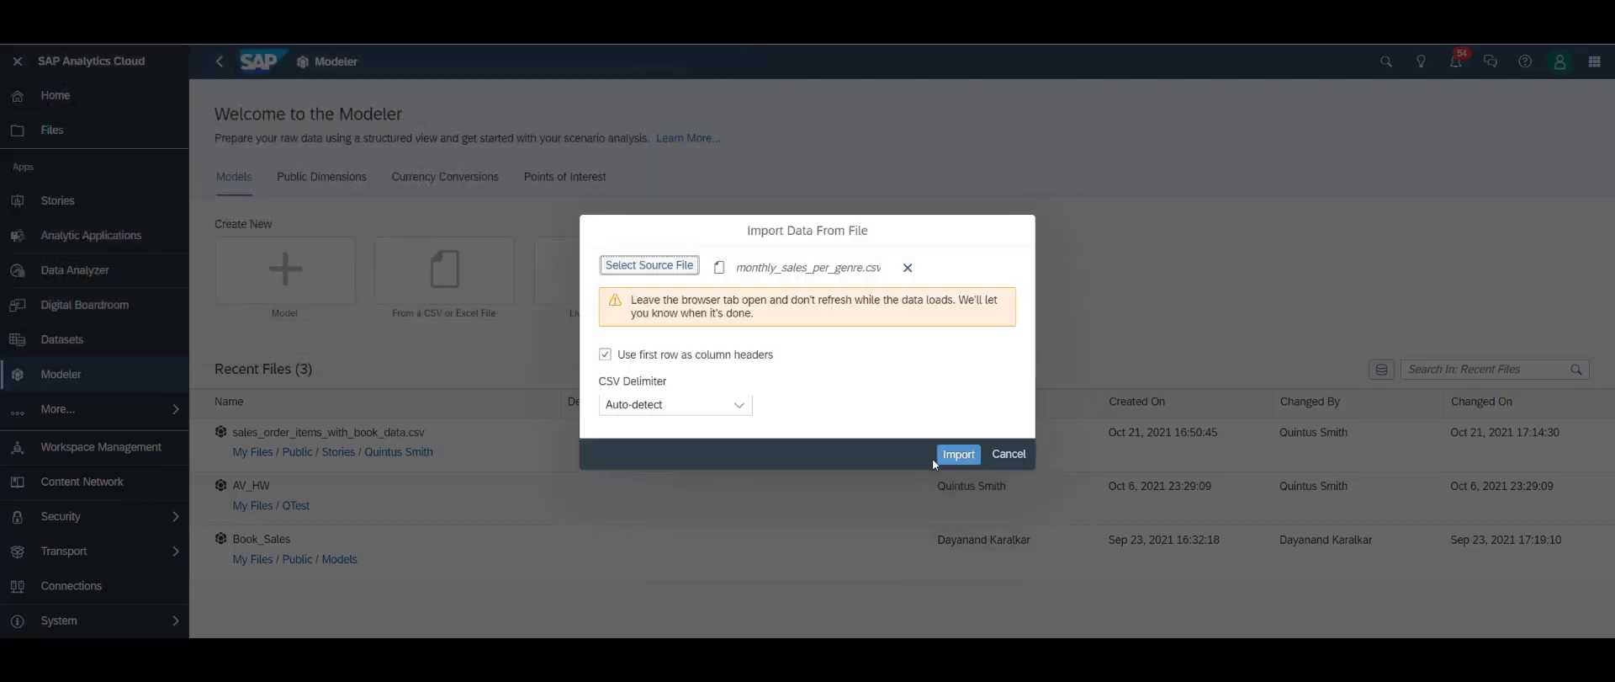
pyautogui.click(948, 462)
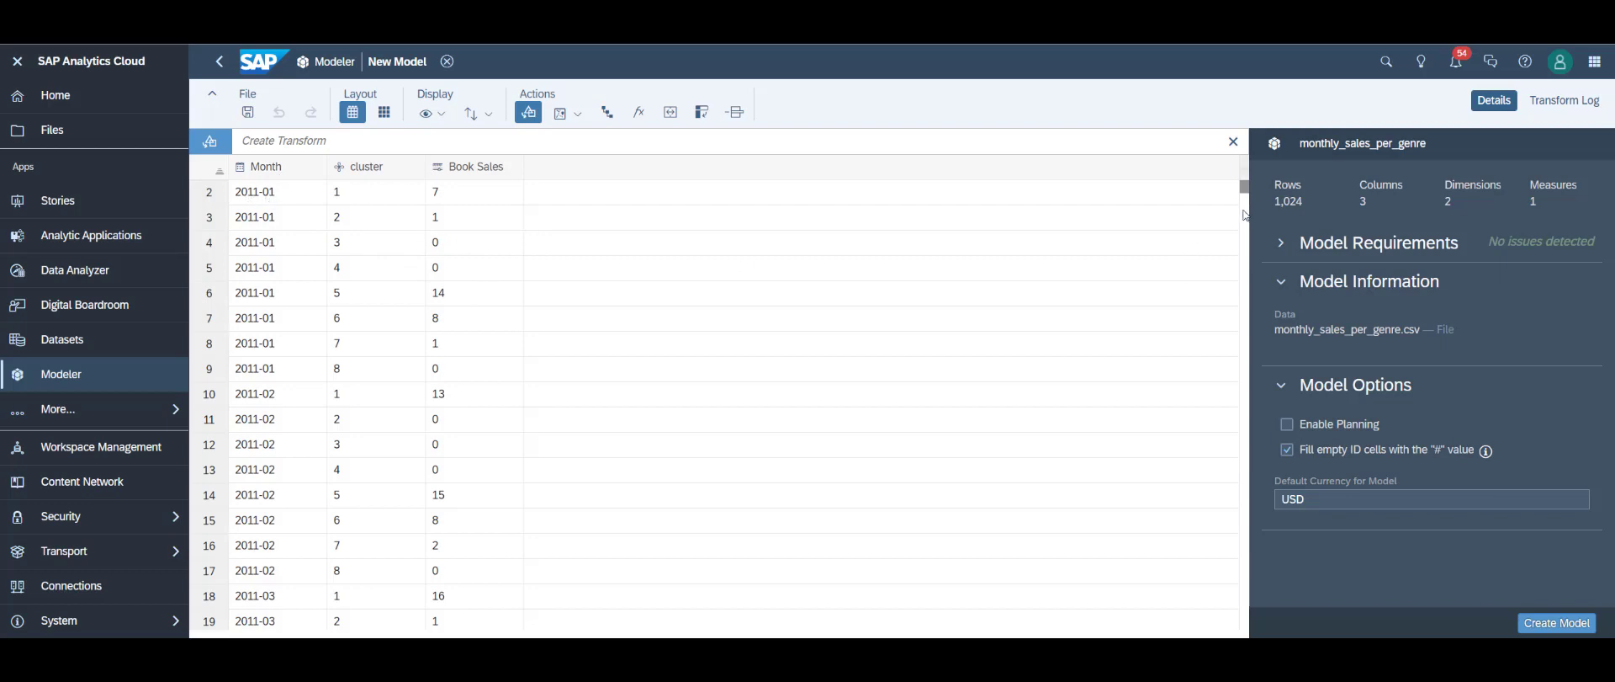
# Review the imported rows from first to last and enable planning for the model
pyautogui.moveTo(1244, 189); pyautogui.dragTo(1245, 624)
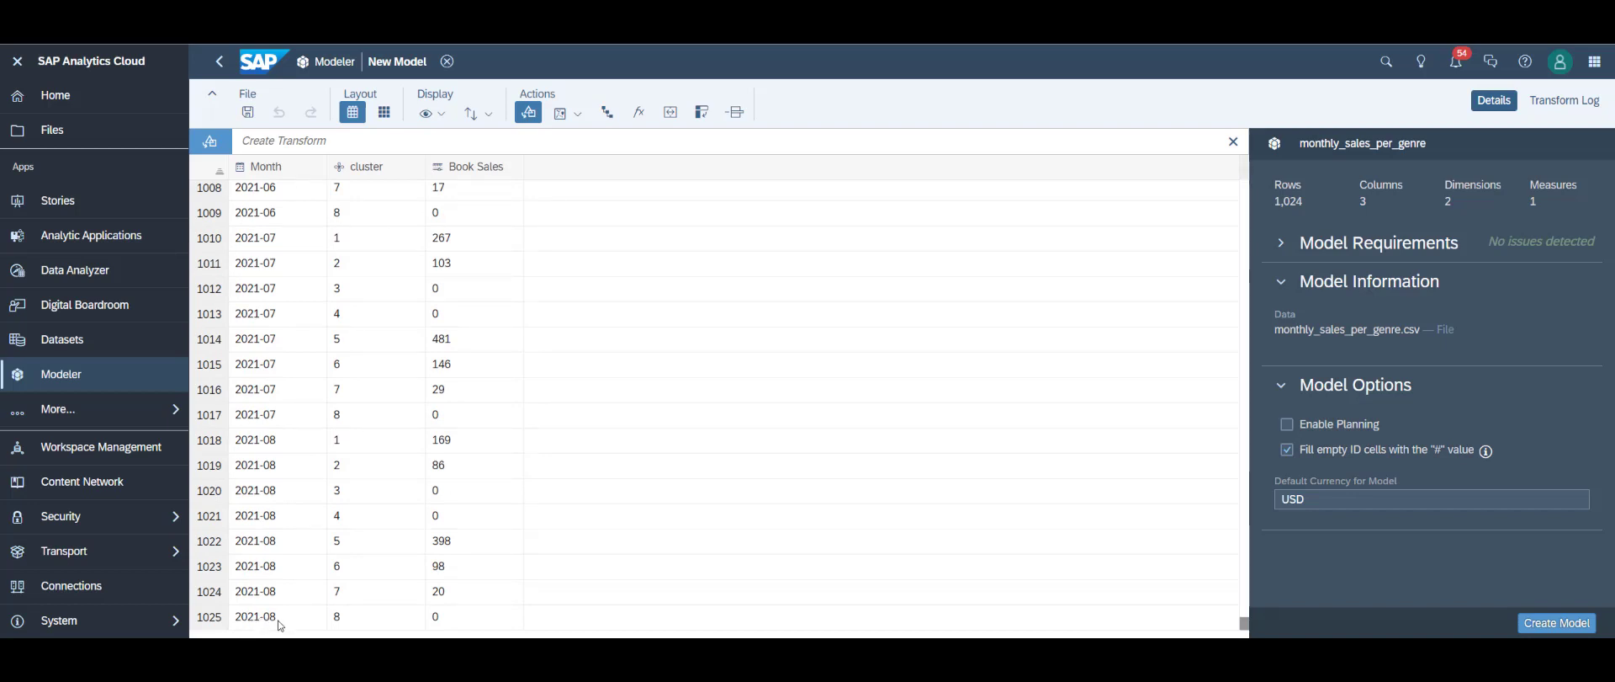
pyautogui.moveTo(1246, 626); pyautogui.dragTo(1245, 189)
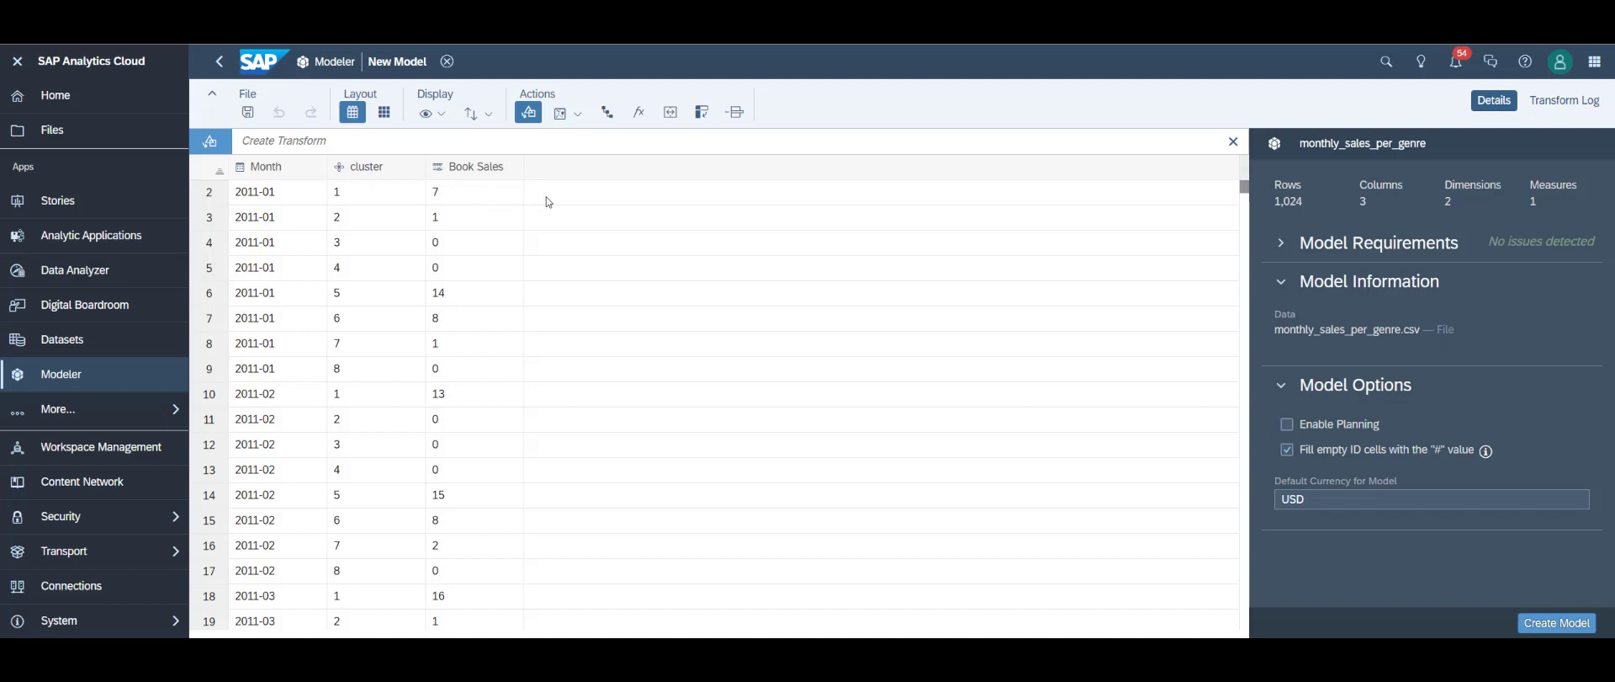
pyautogui.click(1288, 425)
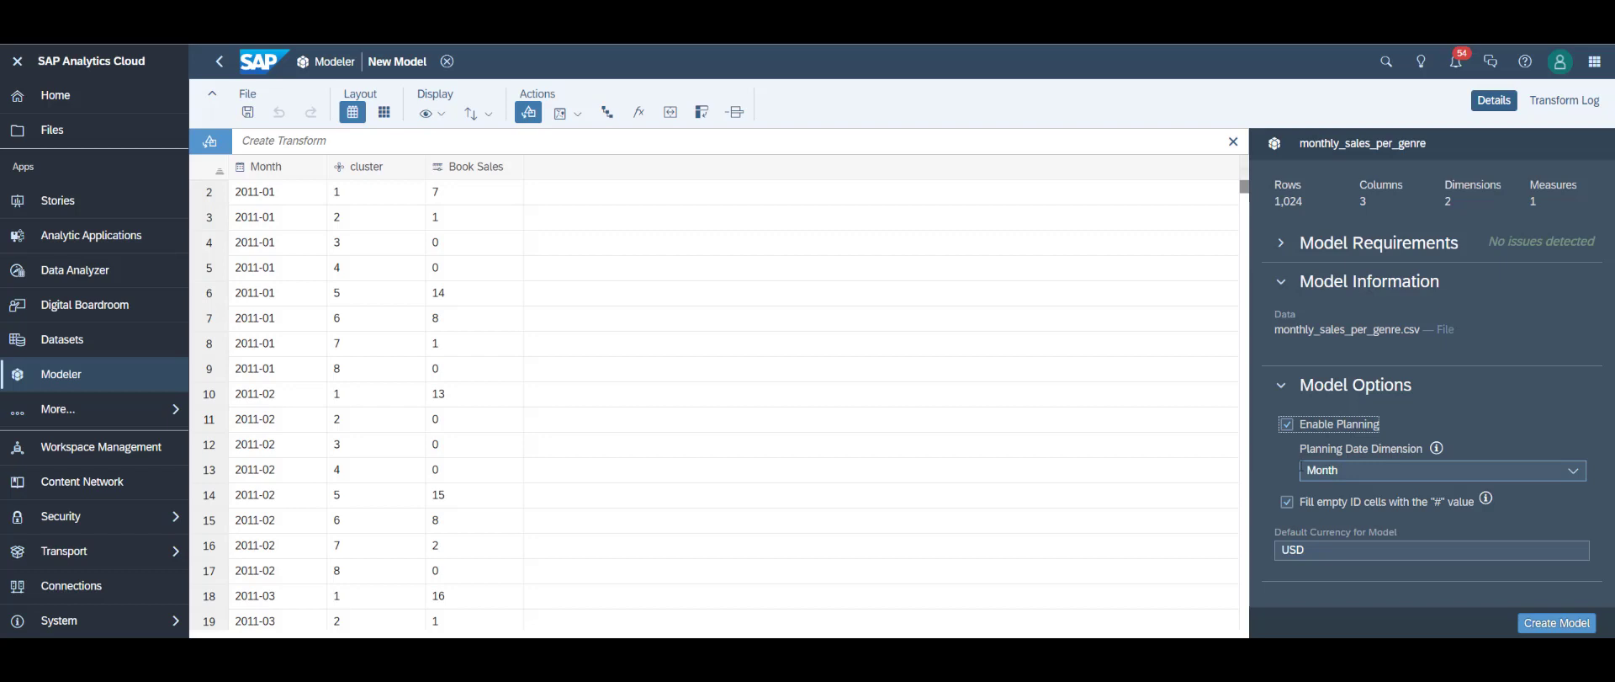
# Create the model and save it as Sales Planning in the personal folder under Public / Stories
pyautogui.click(1569, 626)
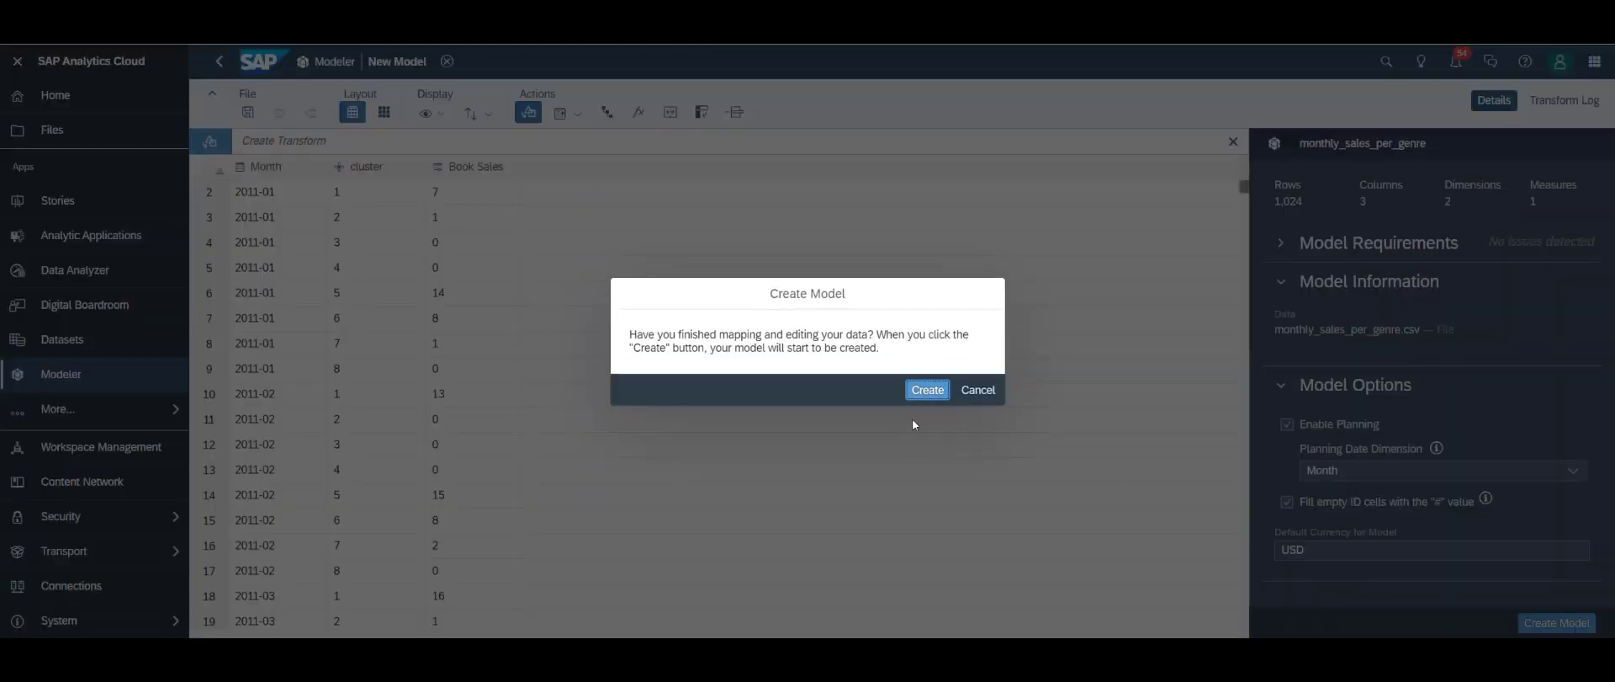
pyautogui.click(923, 392)
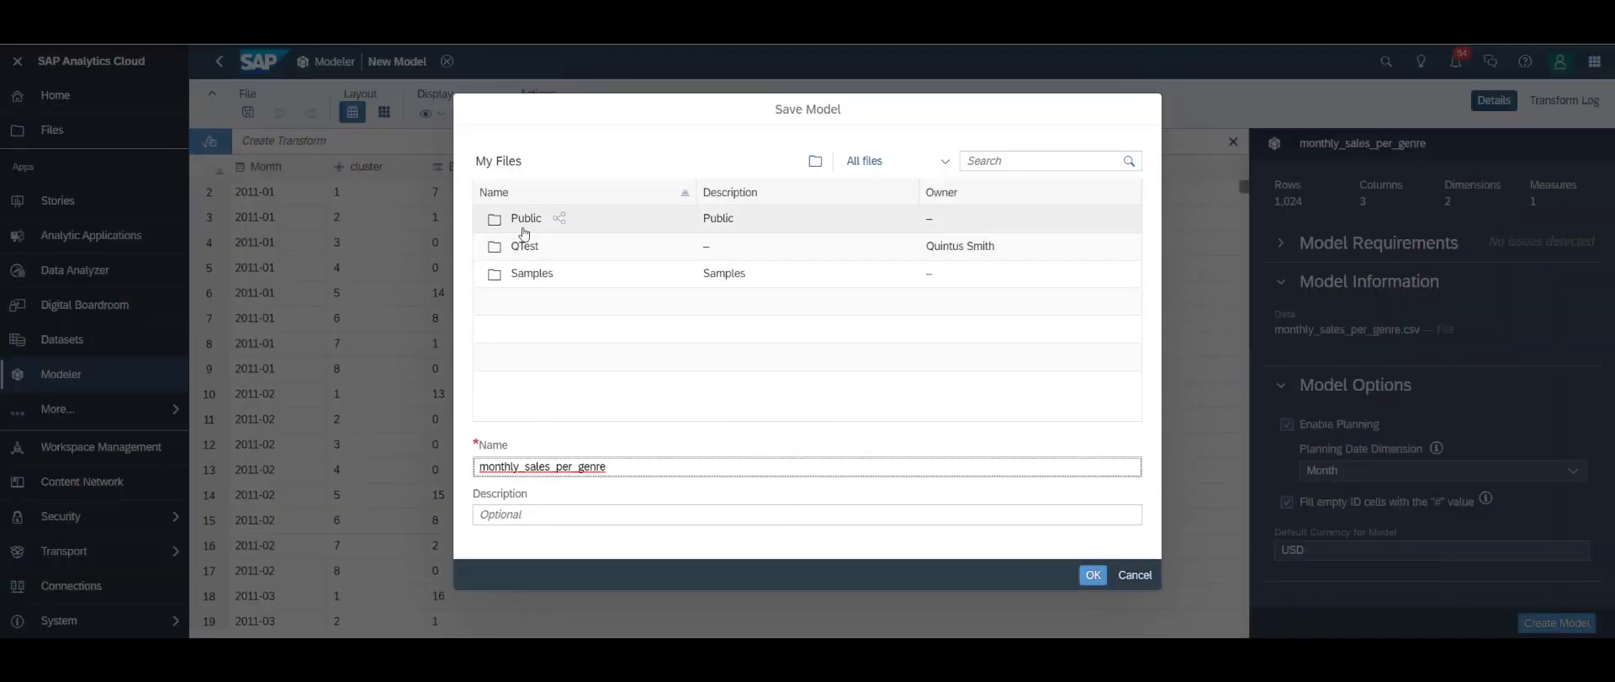
pyautogui.click(523, 223)
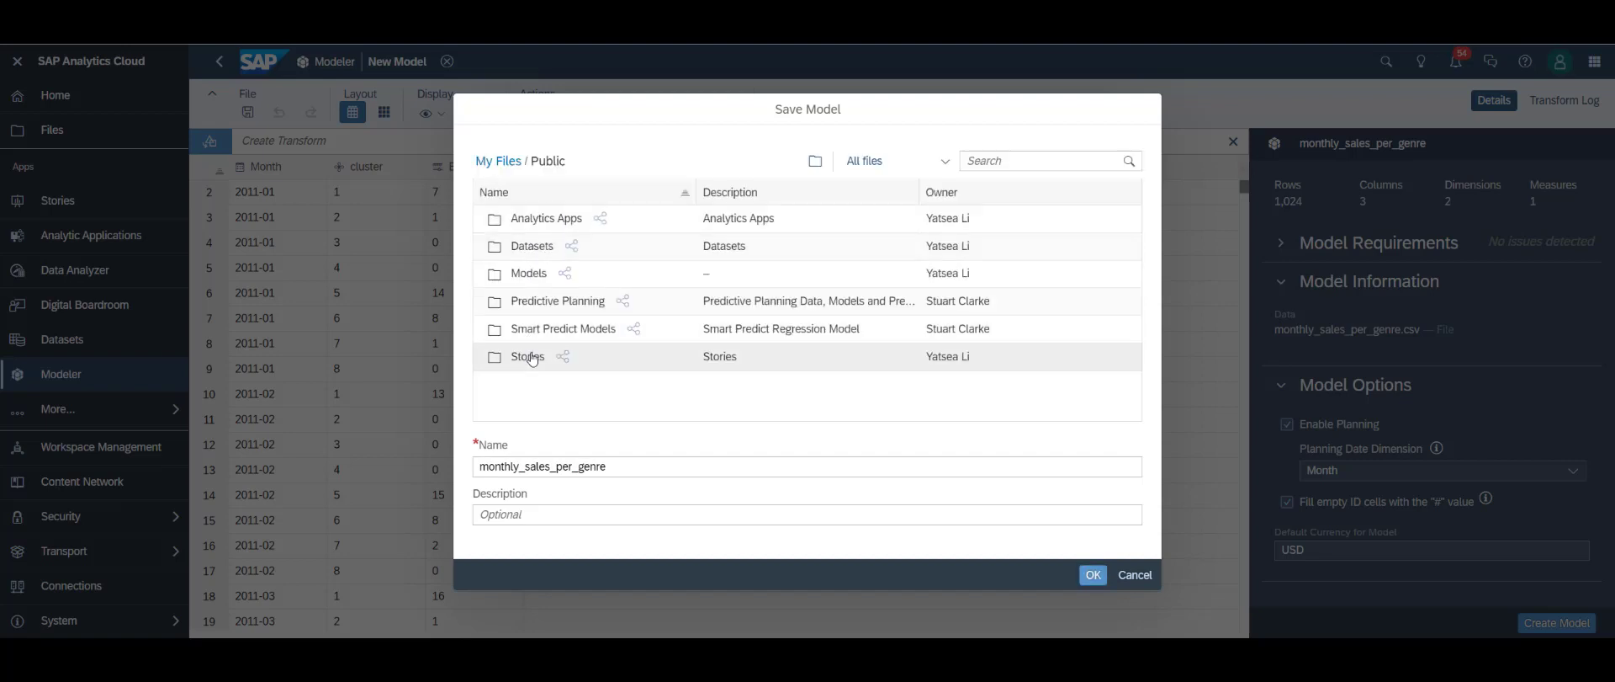
pyautogui.click(540, 221)
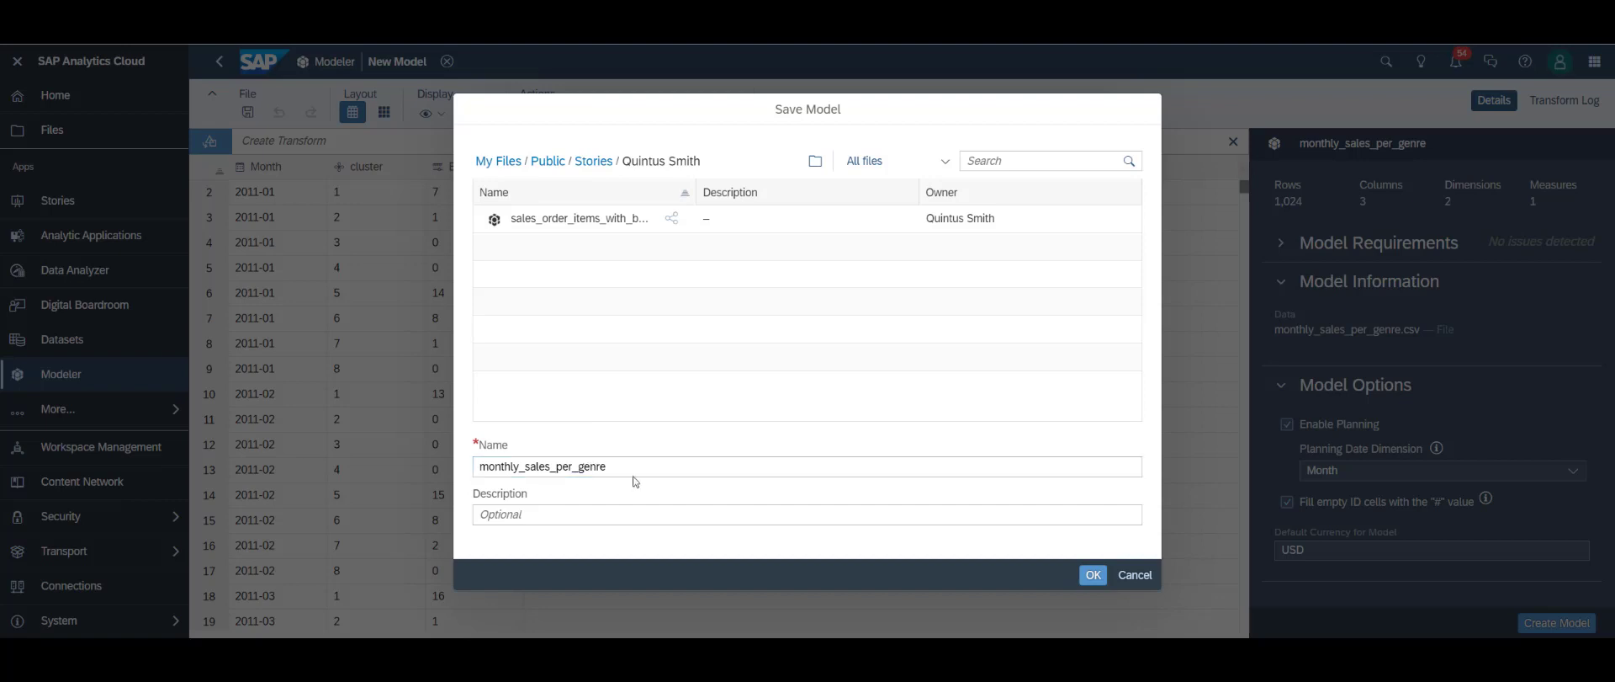
pyautogui.doubleClick(592, 467)
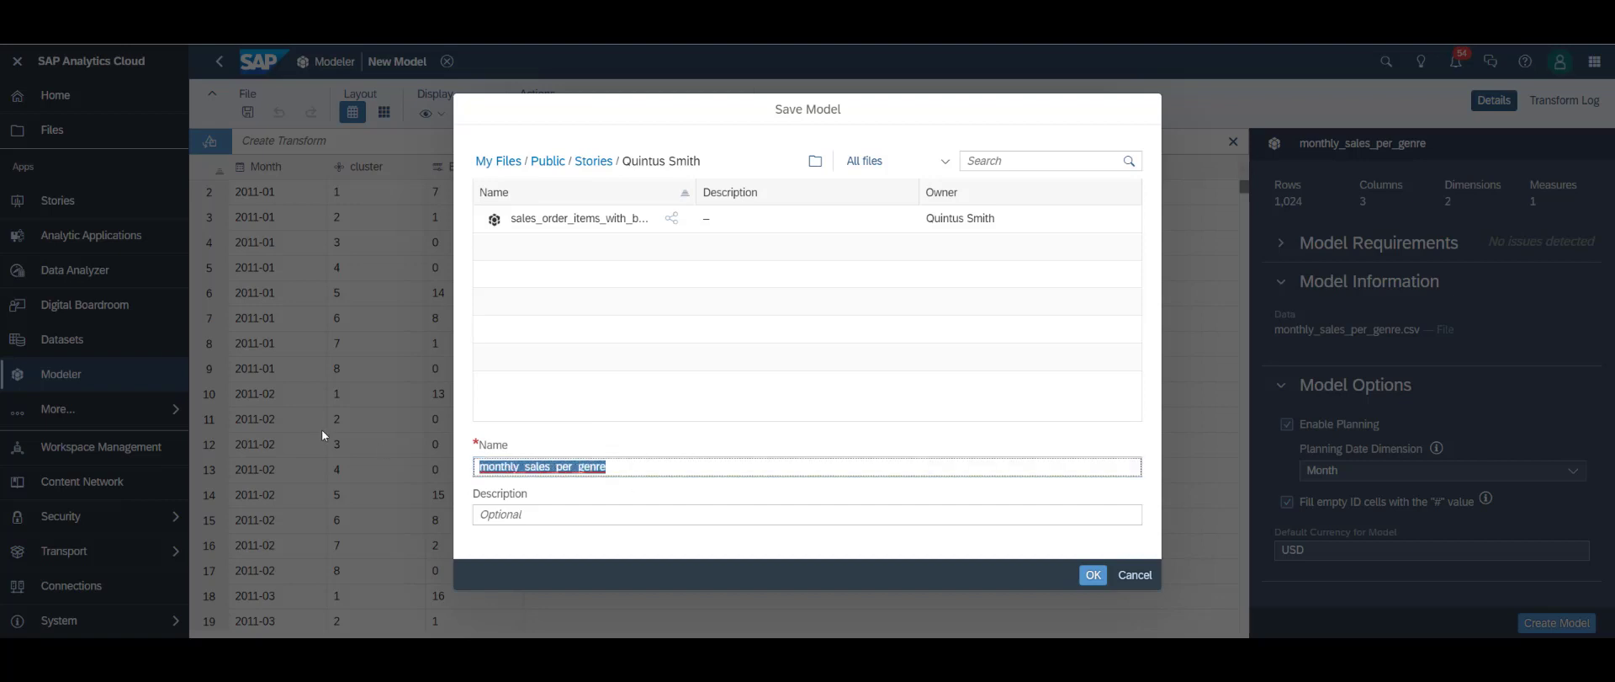
pyautogui.write('Sales Plan')
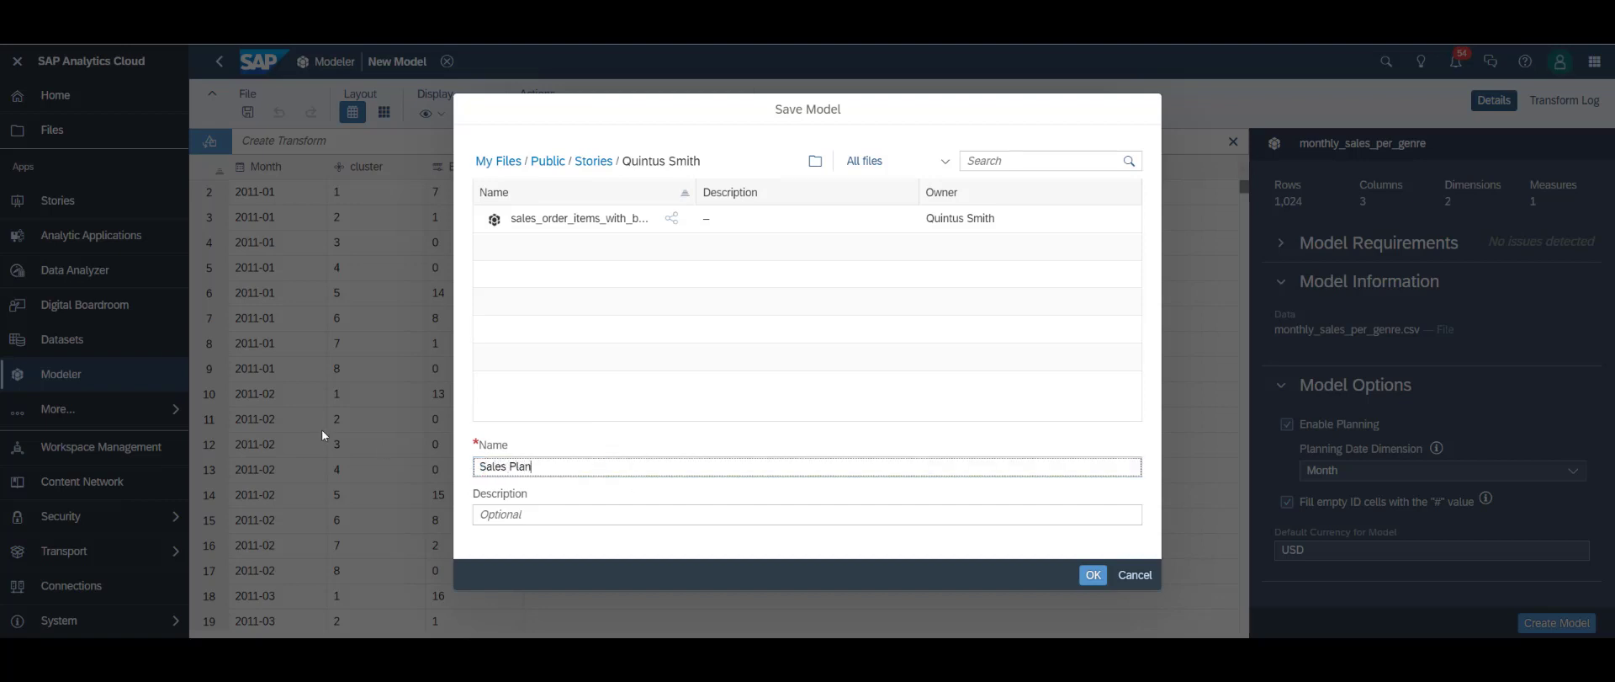
pyautogui.write('ning')
pyautogui.click(1093, 574)
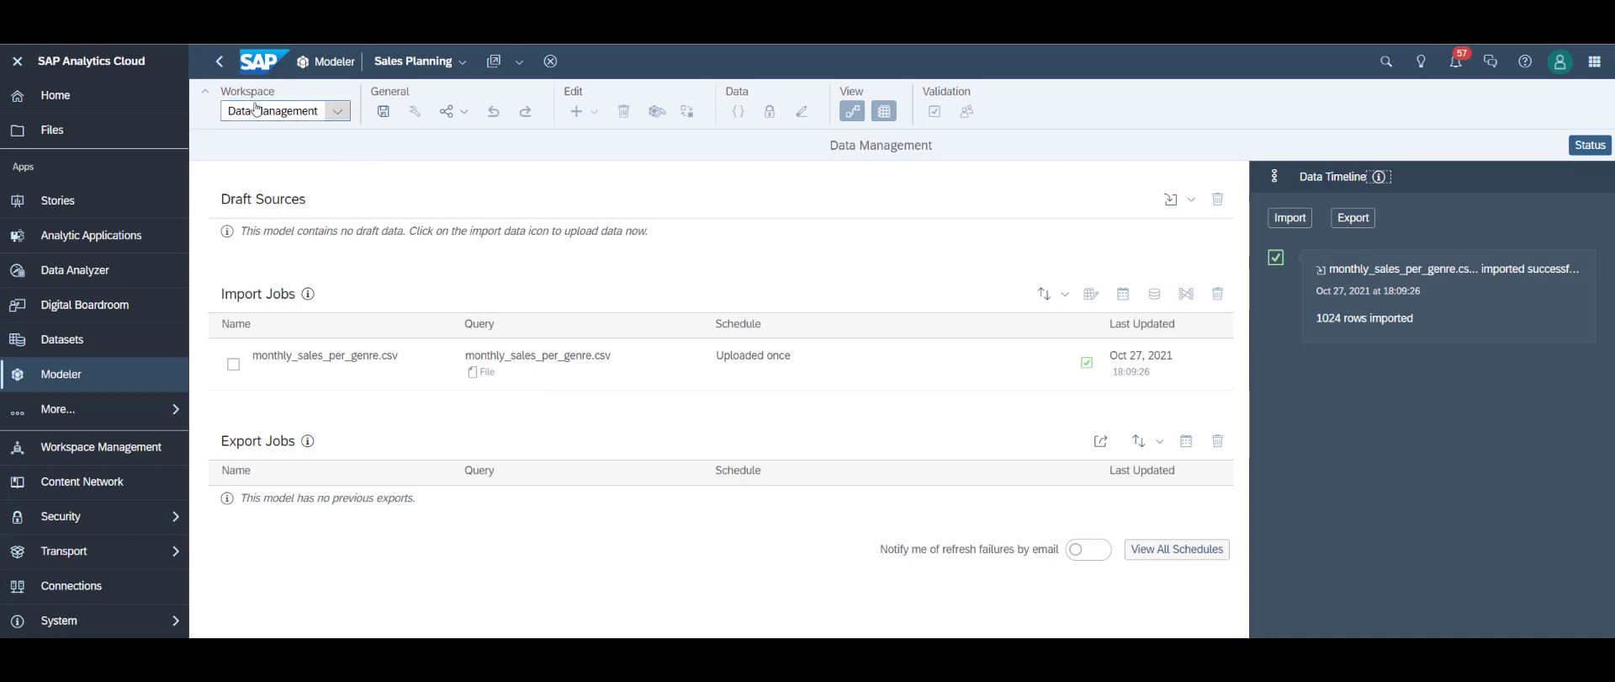
# From the Model Structure workspace, set the model's planning time range to end on Aug 31, 2022 and save the model
pyautogui.click(326, 113)
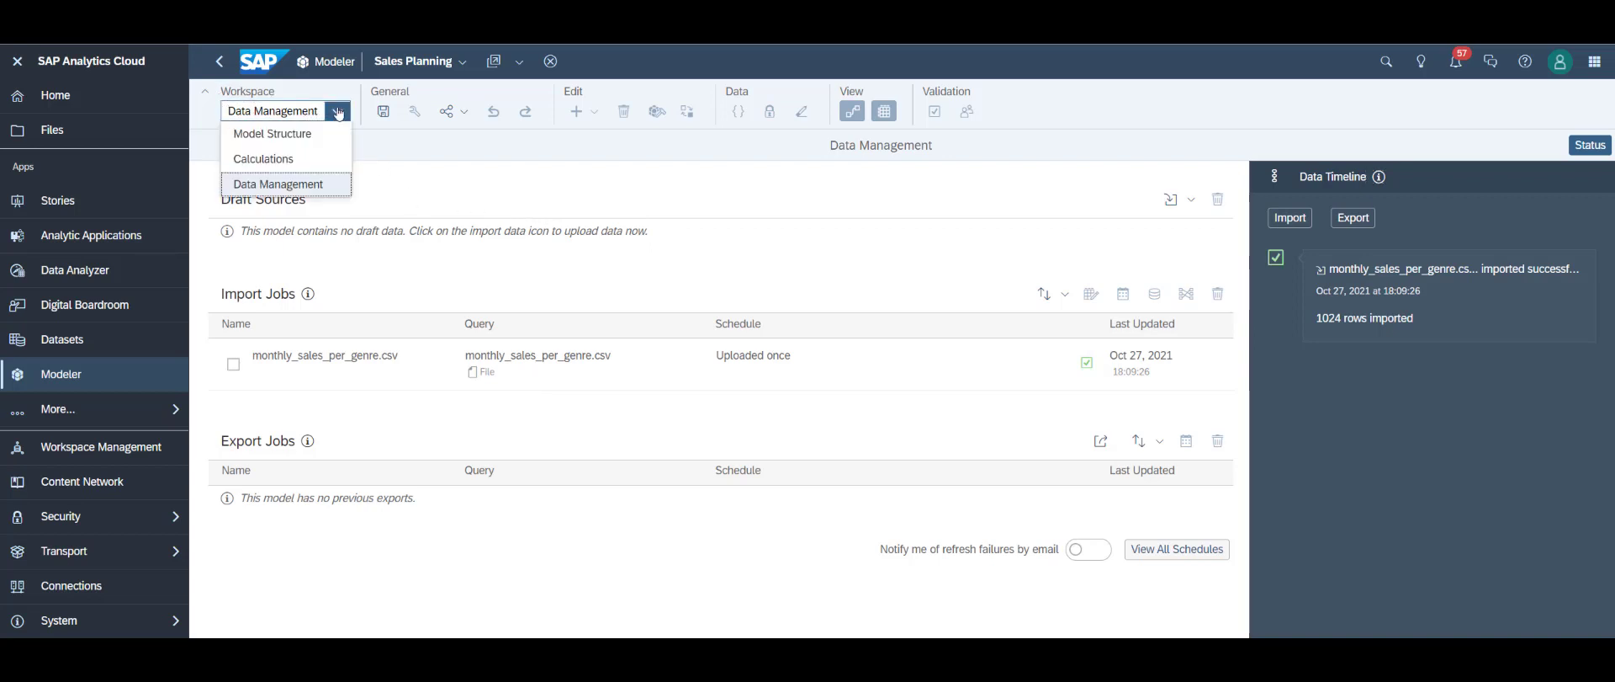
pyautogui.click(261, 138)
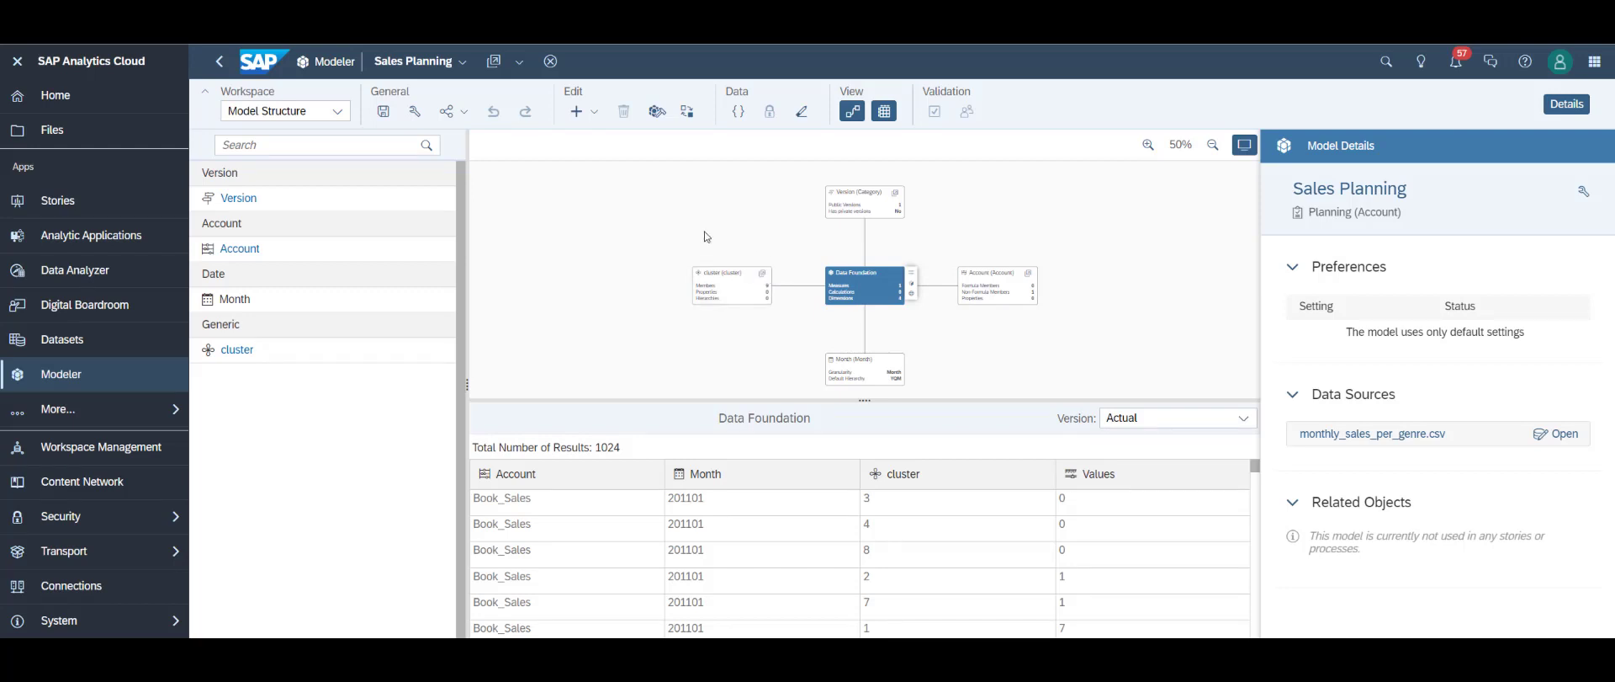
pyautogui.click(416, 117)
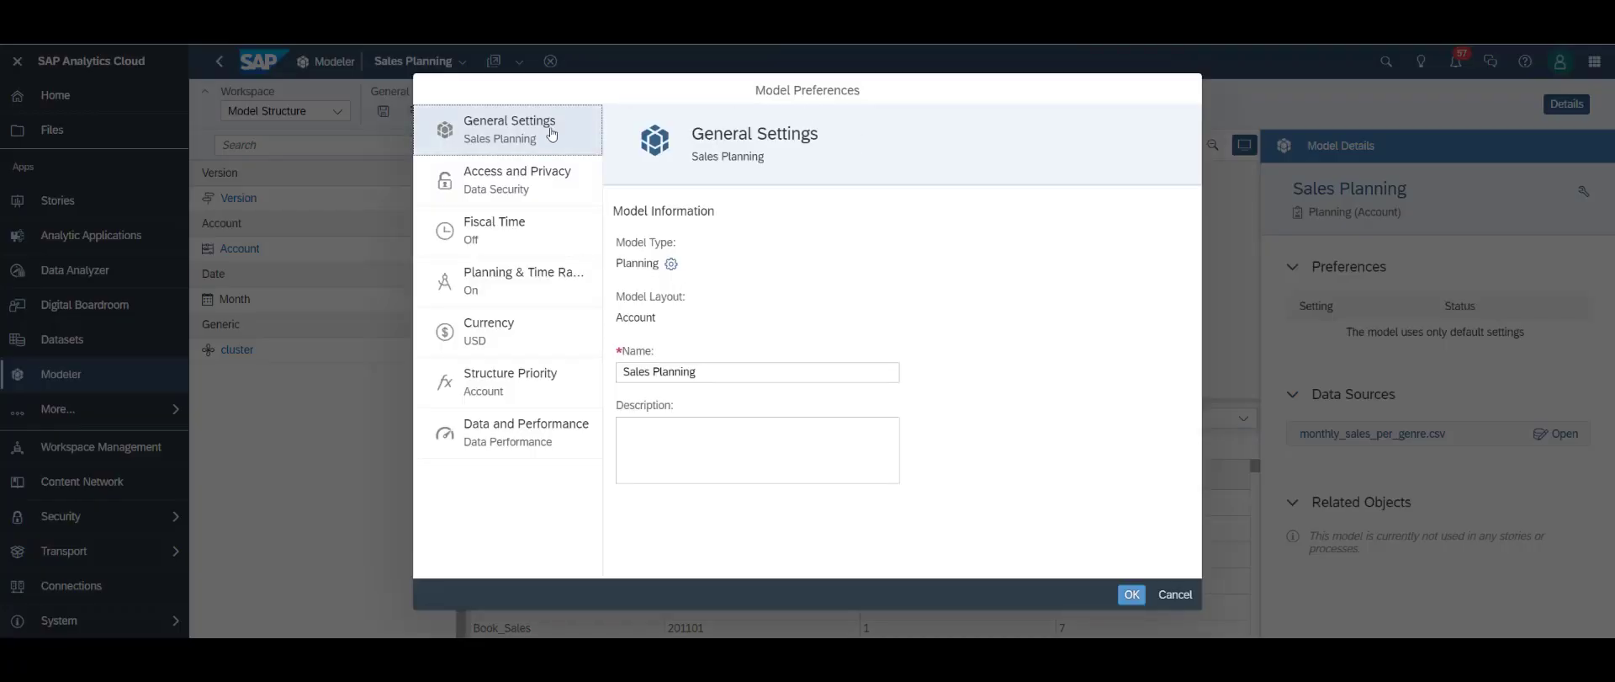
pyautogui.click(511, 286)
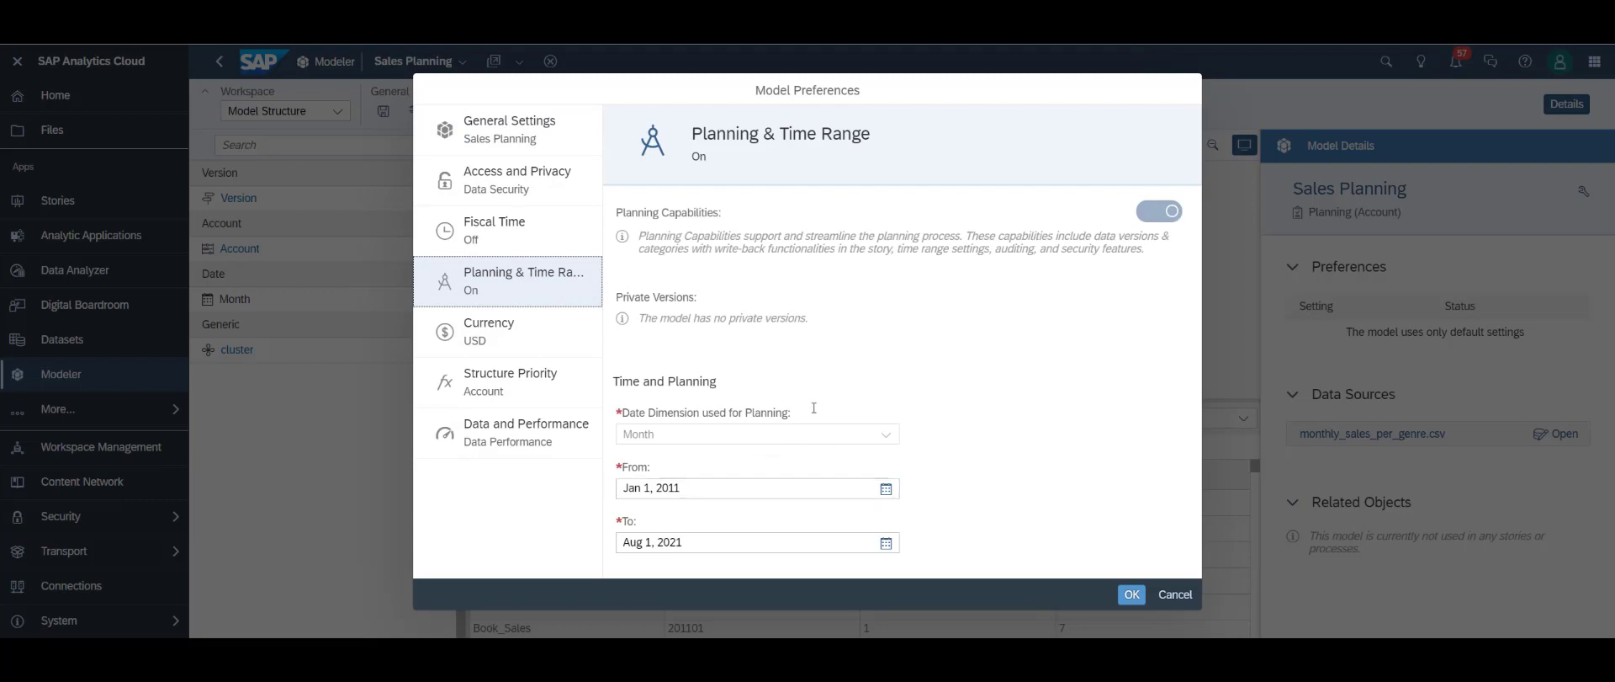
pyautogui.click(642, 547)
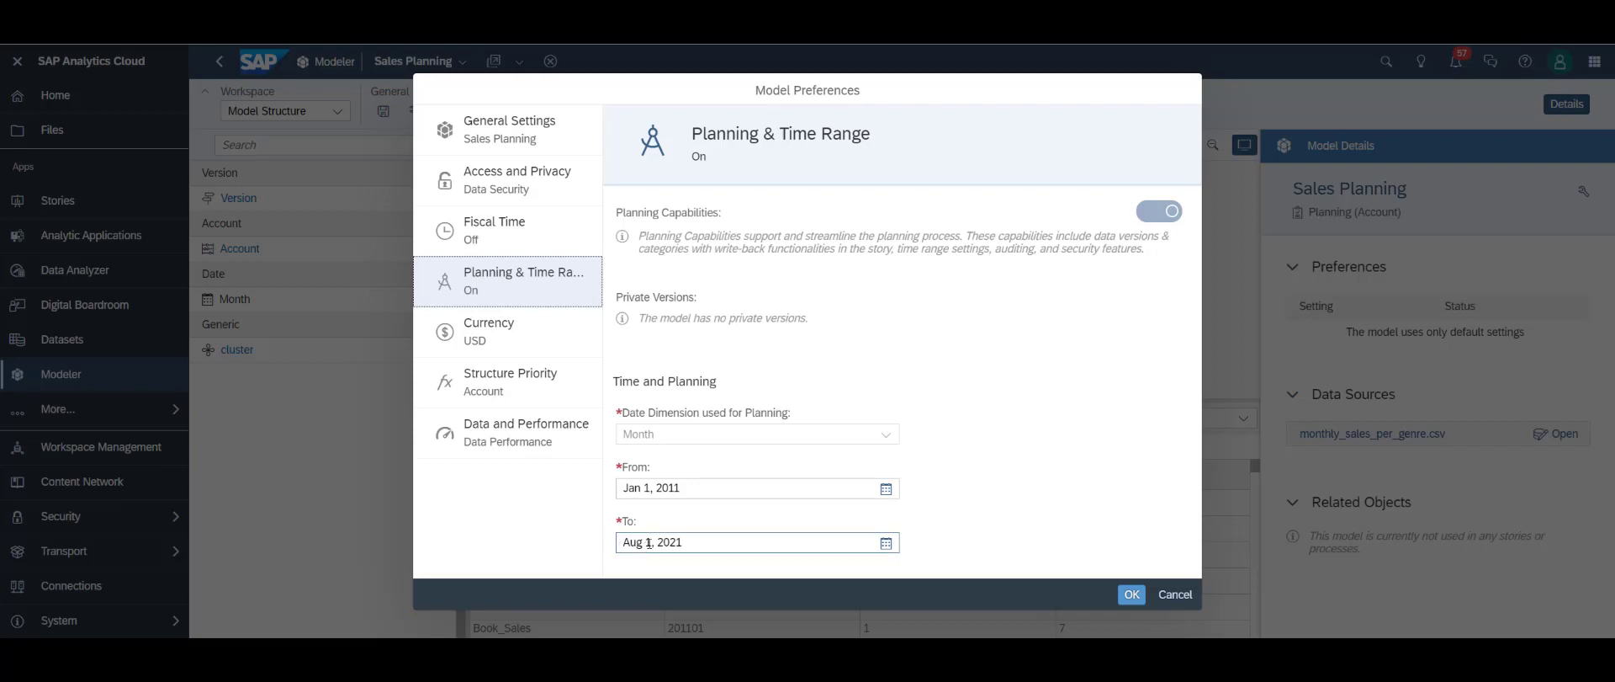
pyautogui.click(648, 542)
pyautogui.click(638, 543)
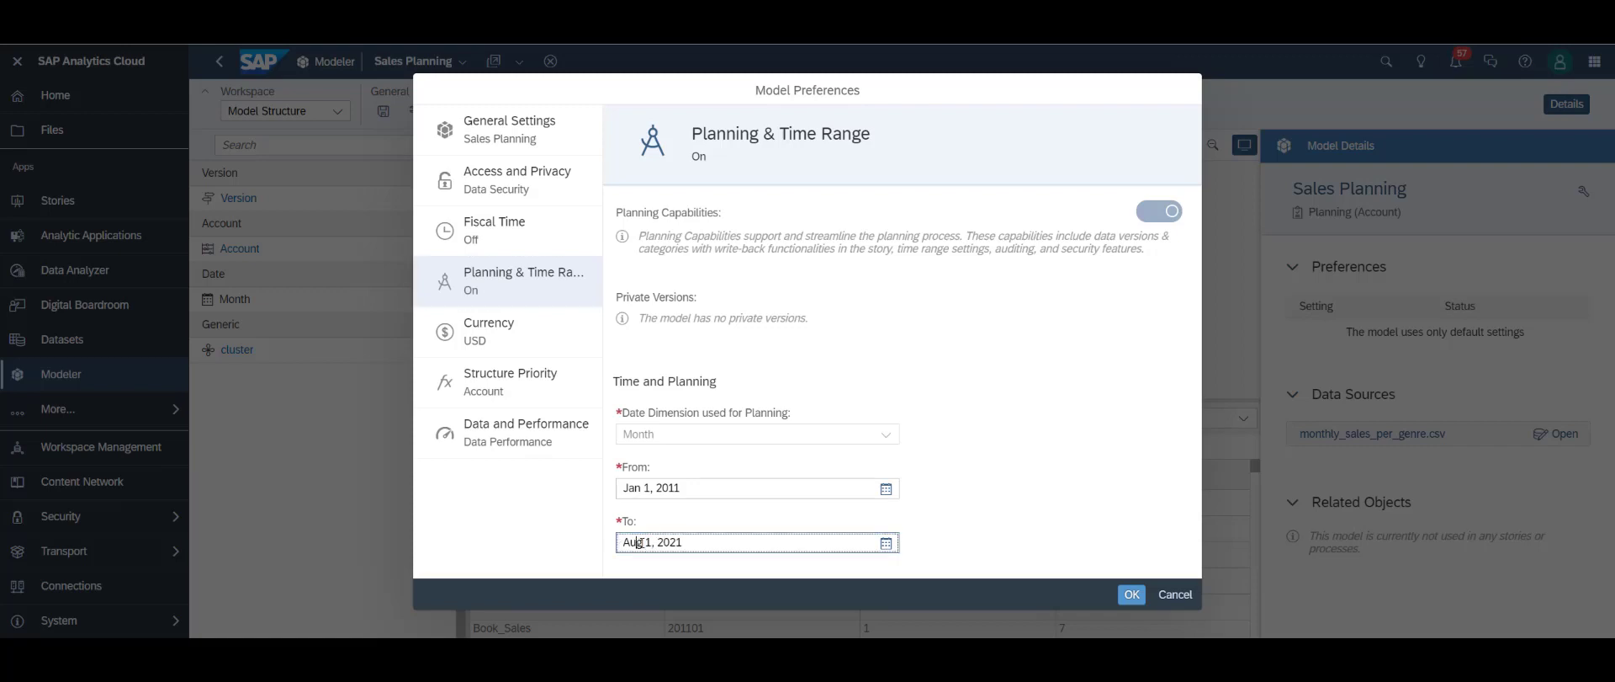
pyautogui.write('3')
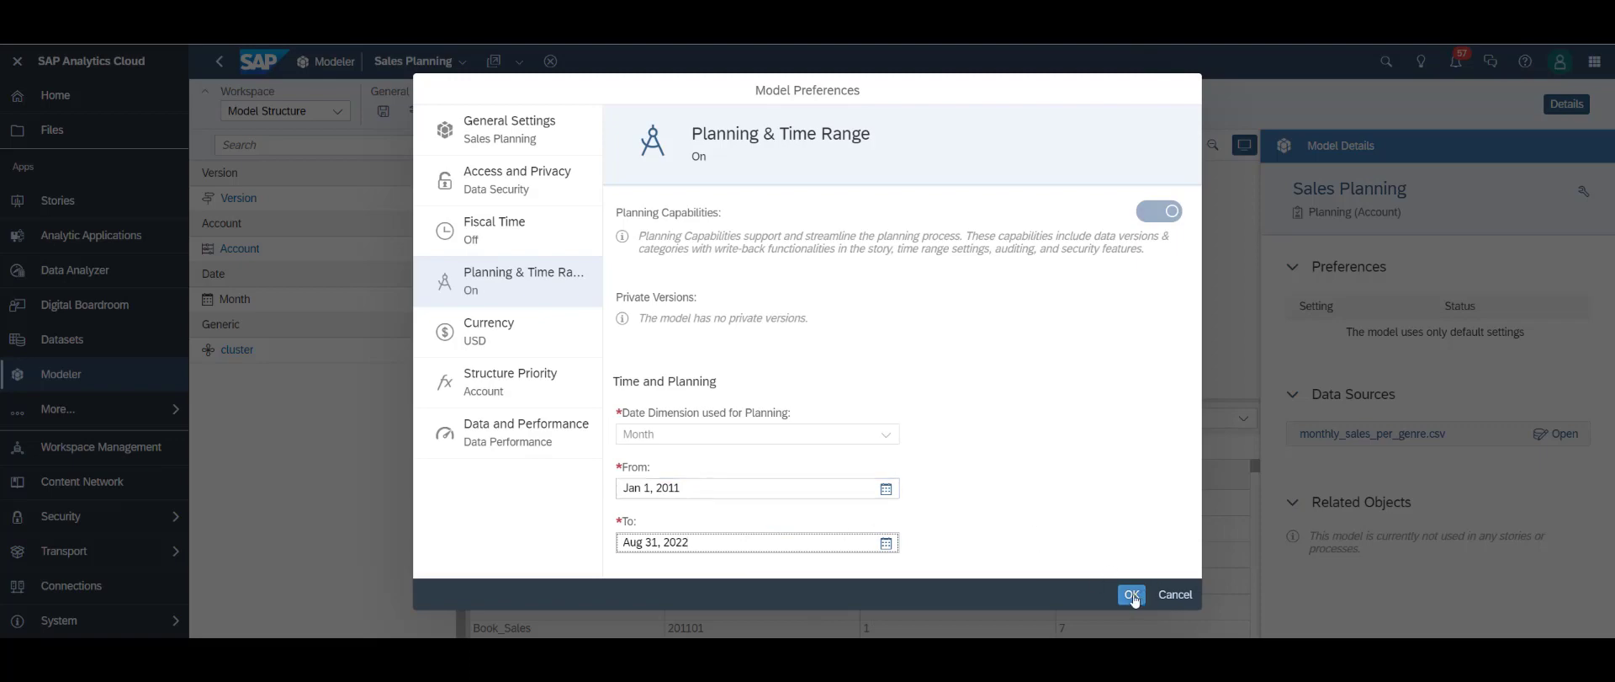
pyautogui.click(1131, 595)
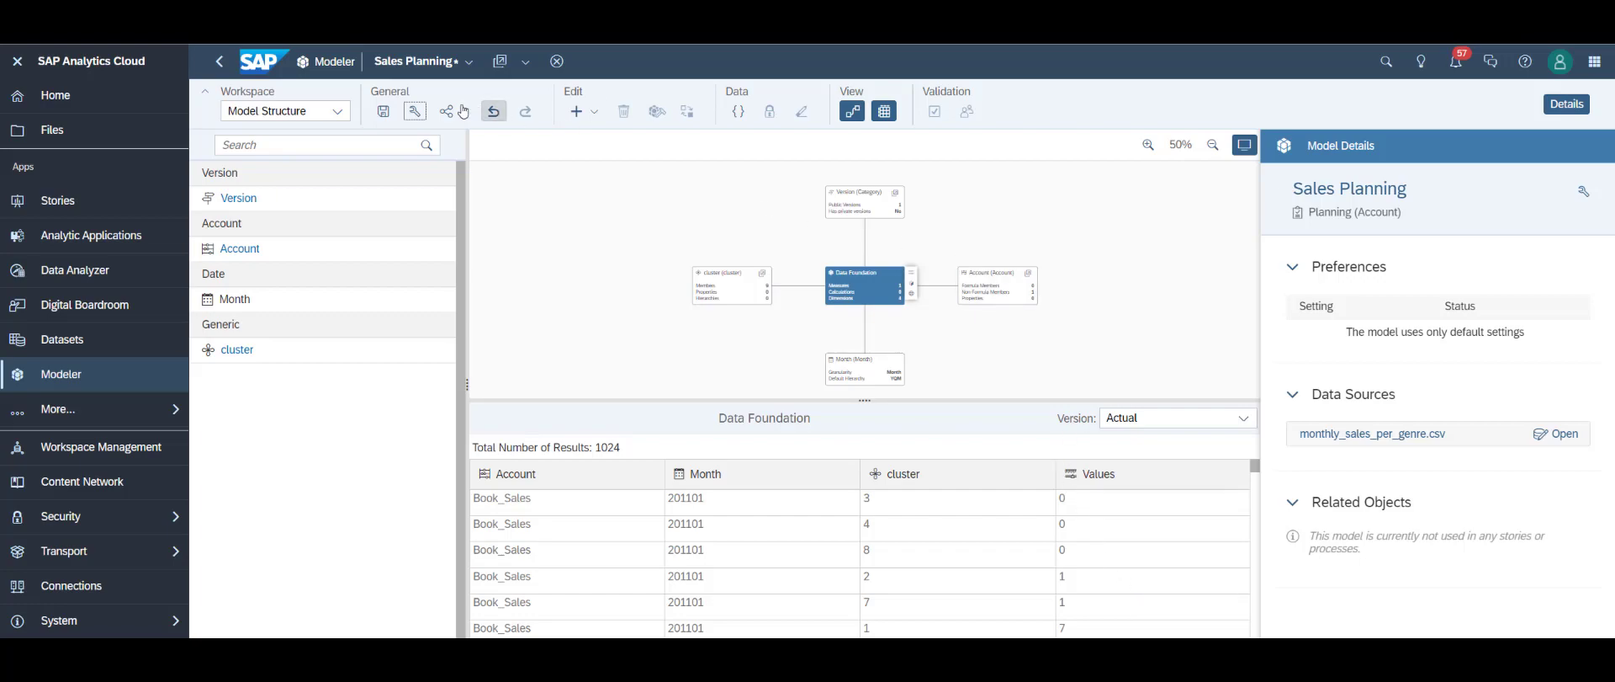
pyautogui.click(386, 113)
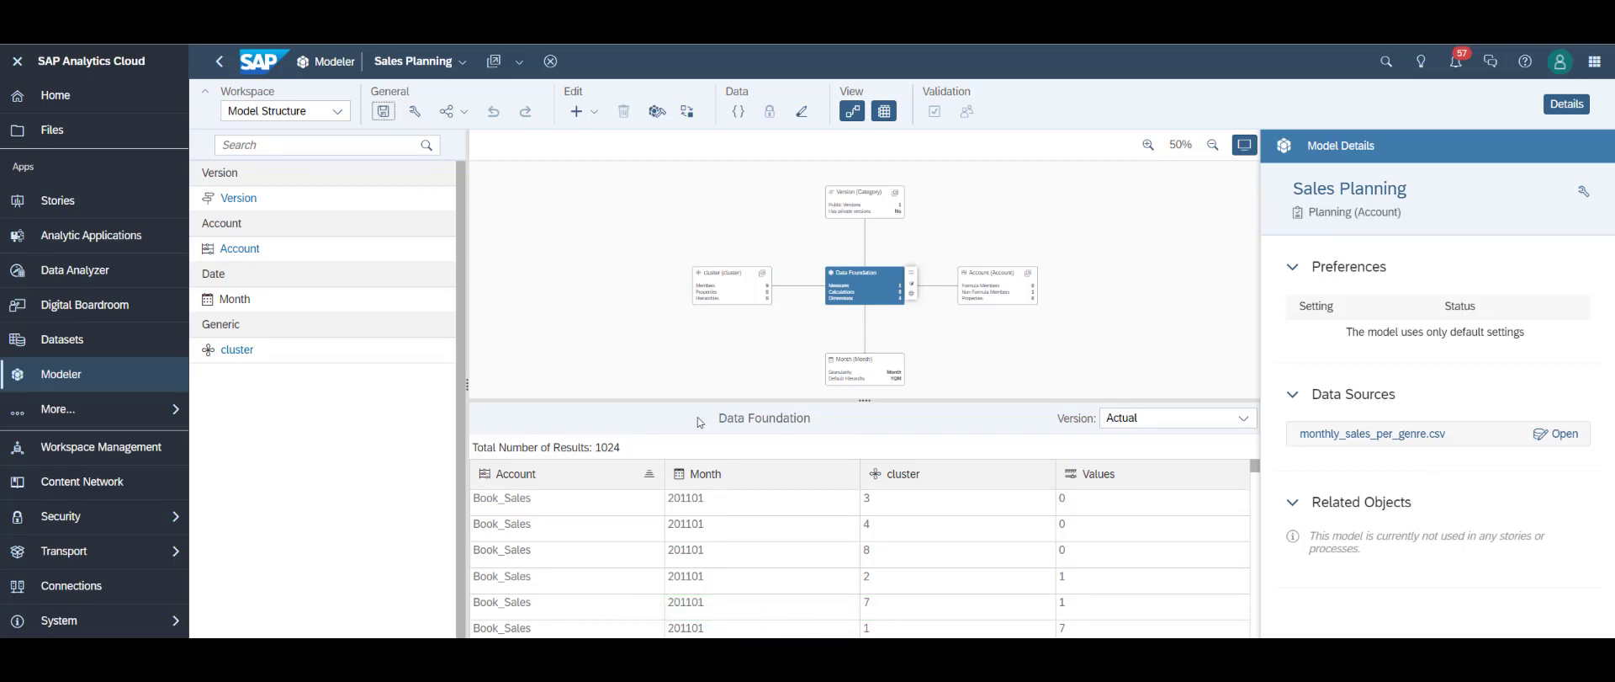
# Open the recent story QS Demo Story in edit mode
pyautogui.click(131, 210)
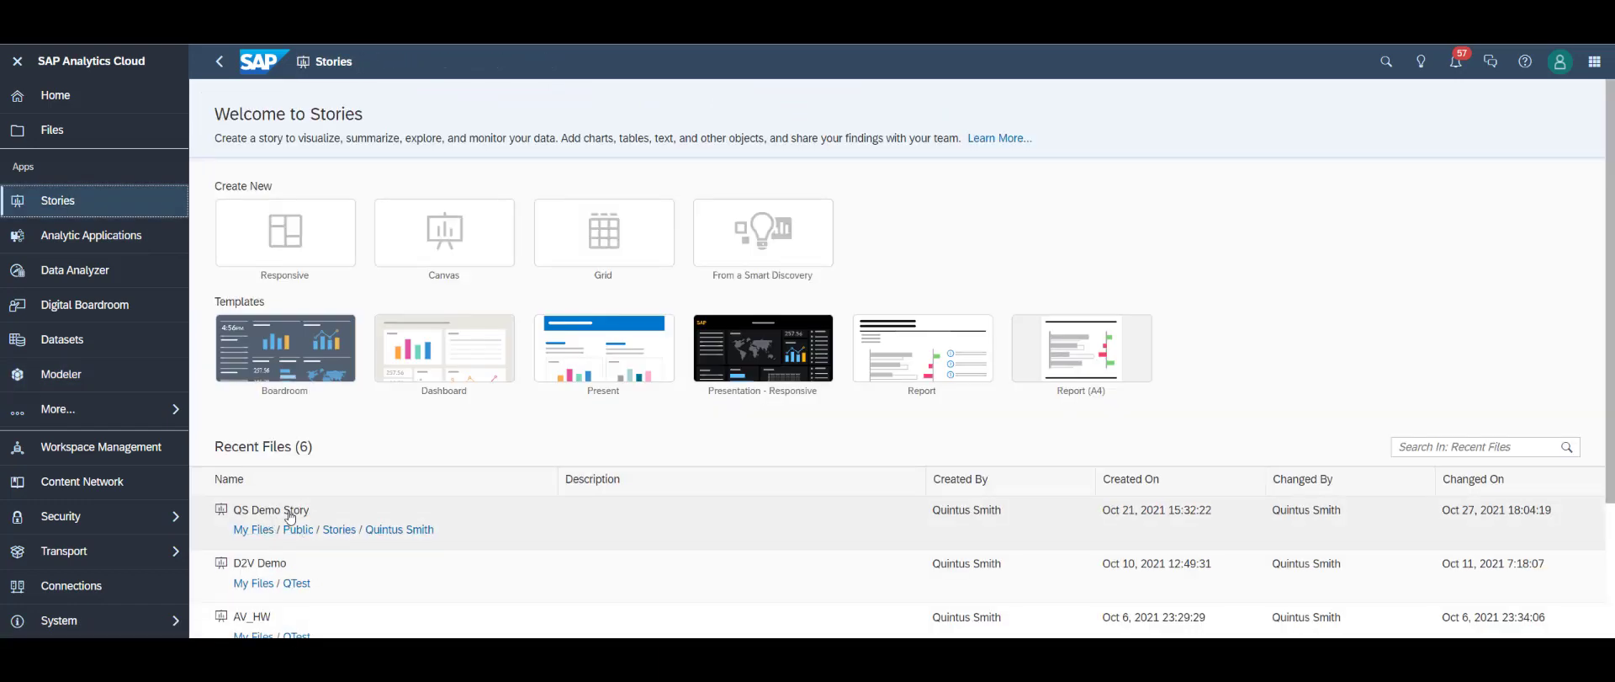
pyautogui.click(286, 513)
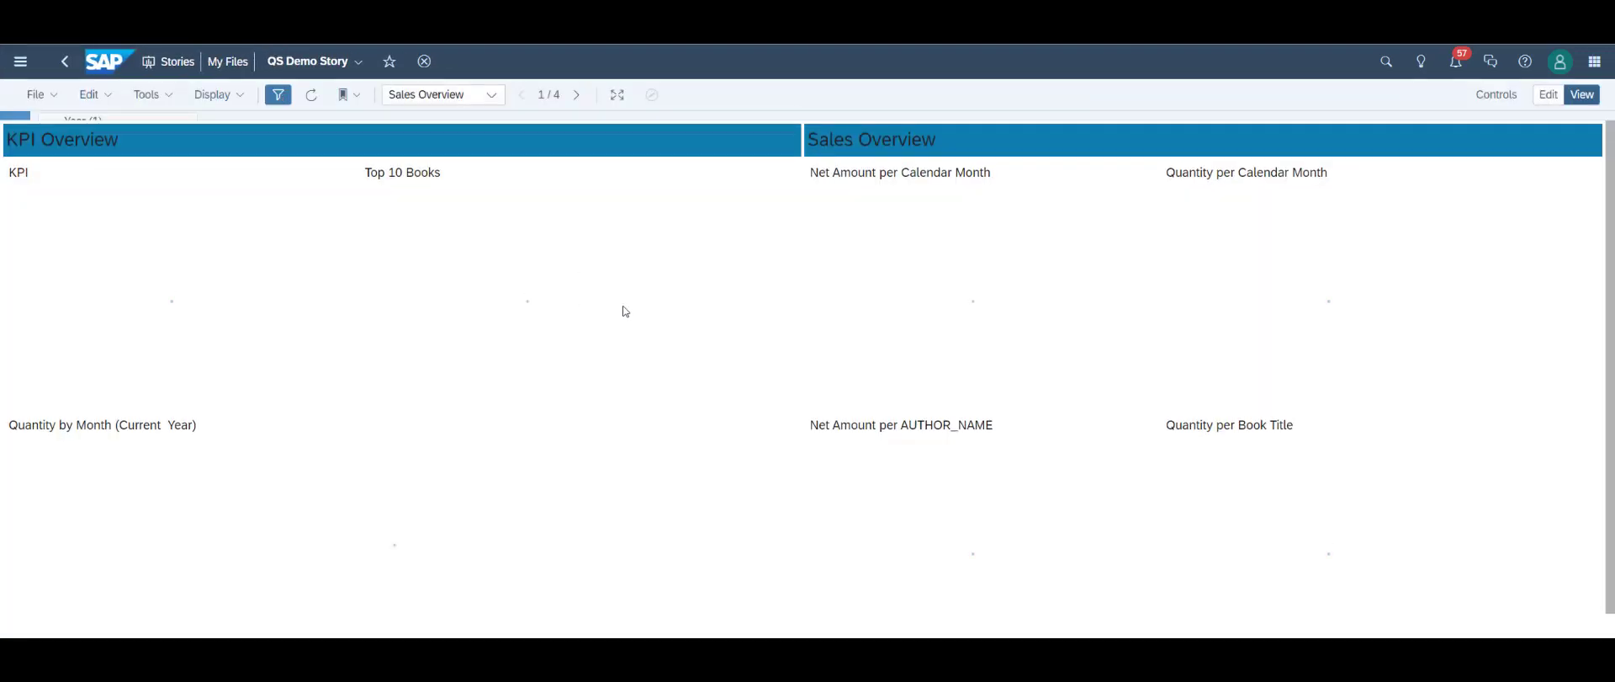
pyautogui.click(1548, 95)
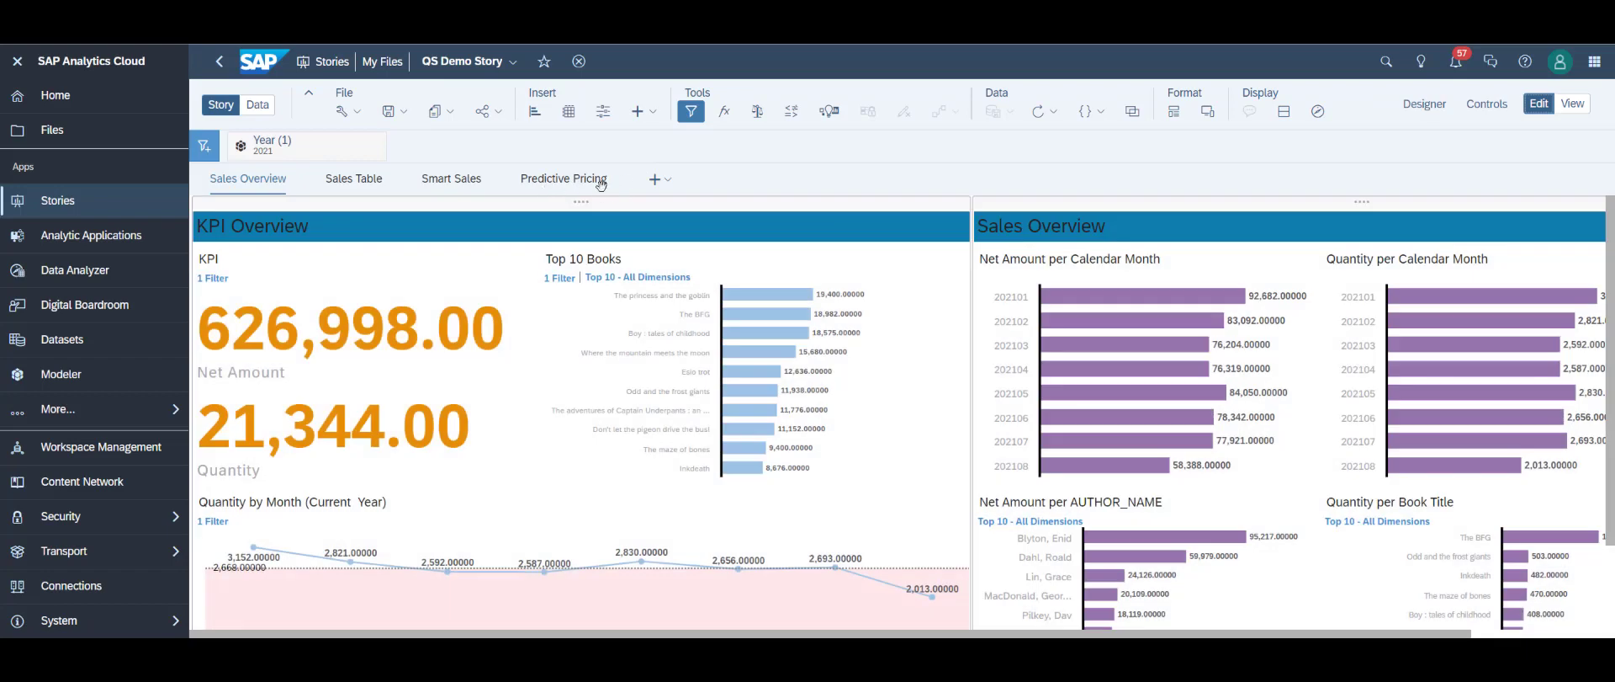
# Add a new responsive page to the story and delete its second lane
pyautogui.click(656, 180)
pyautogui.click(682, 205)
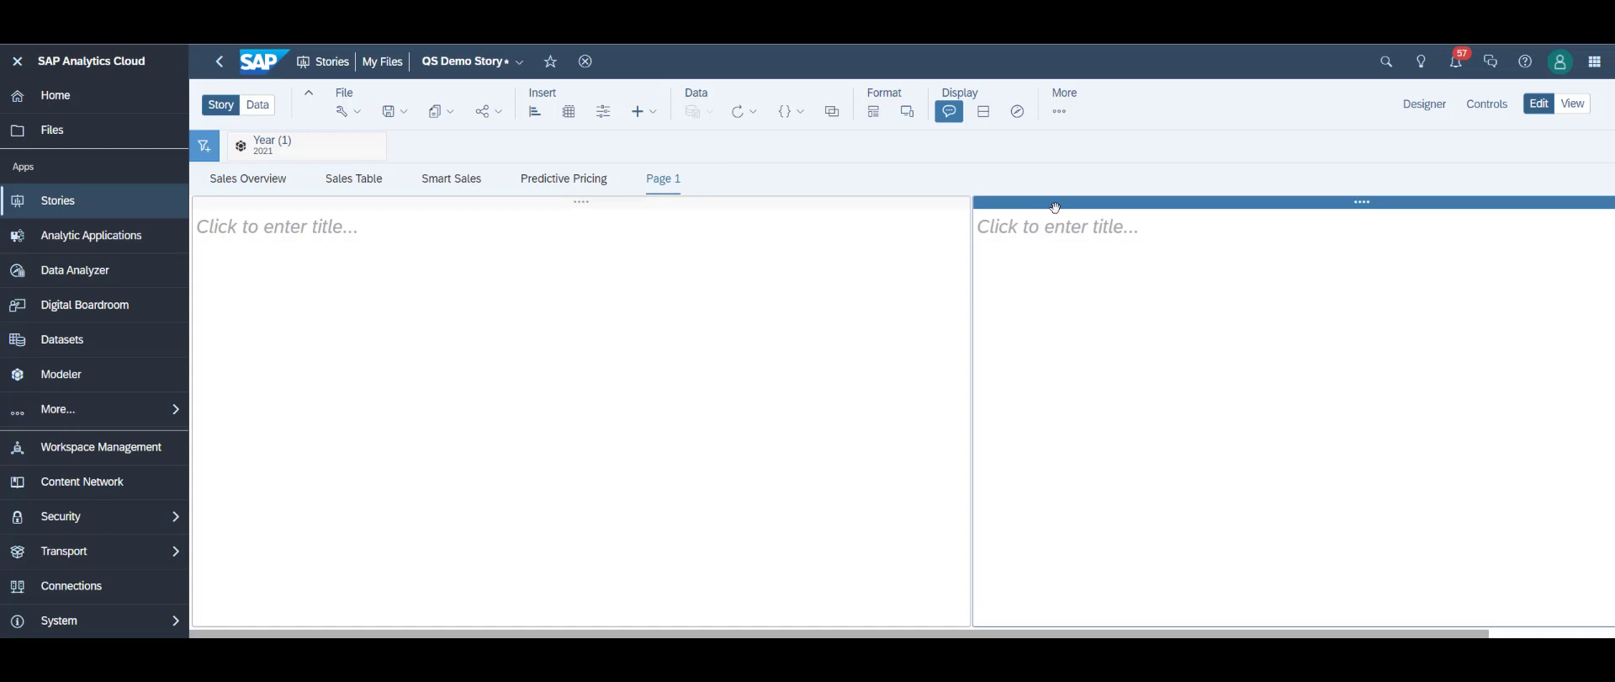
pyautogui.press('Delete')
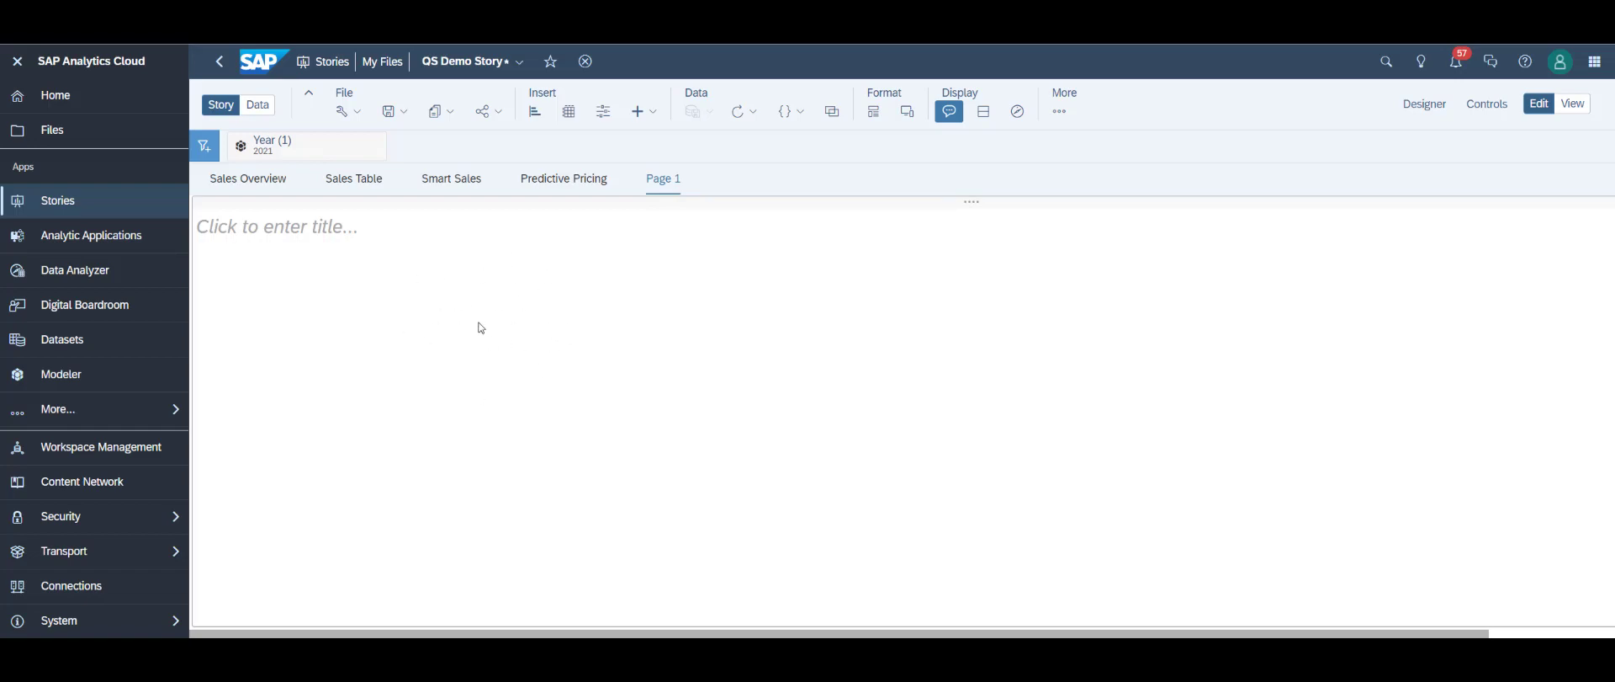
# Add the existing Sales Planning model from the personal folder under Public / Stories as a data source of the story
pyautogui.click(263, 113)
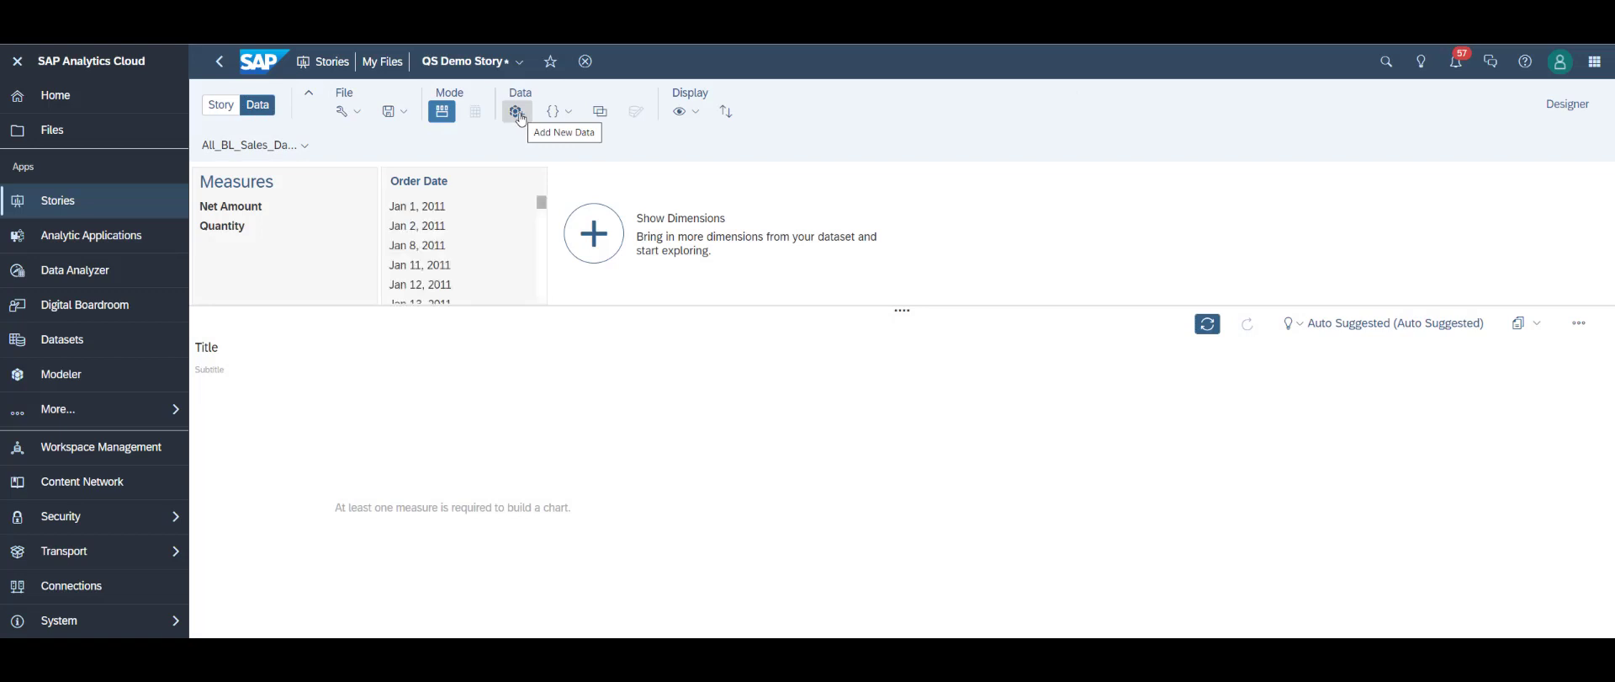
pyautogui.click(520, 119)
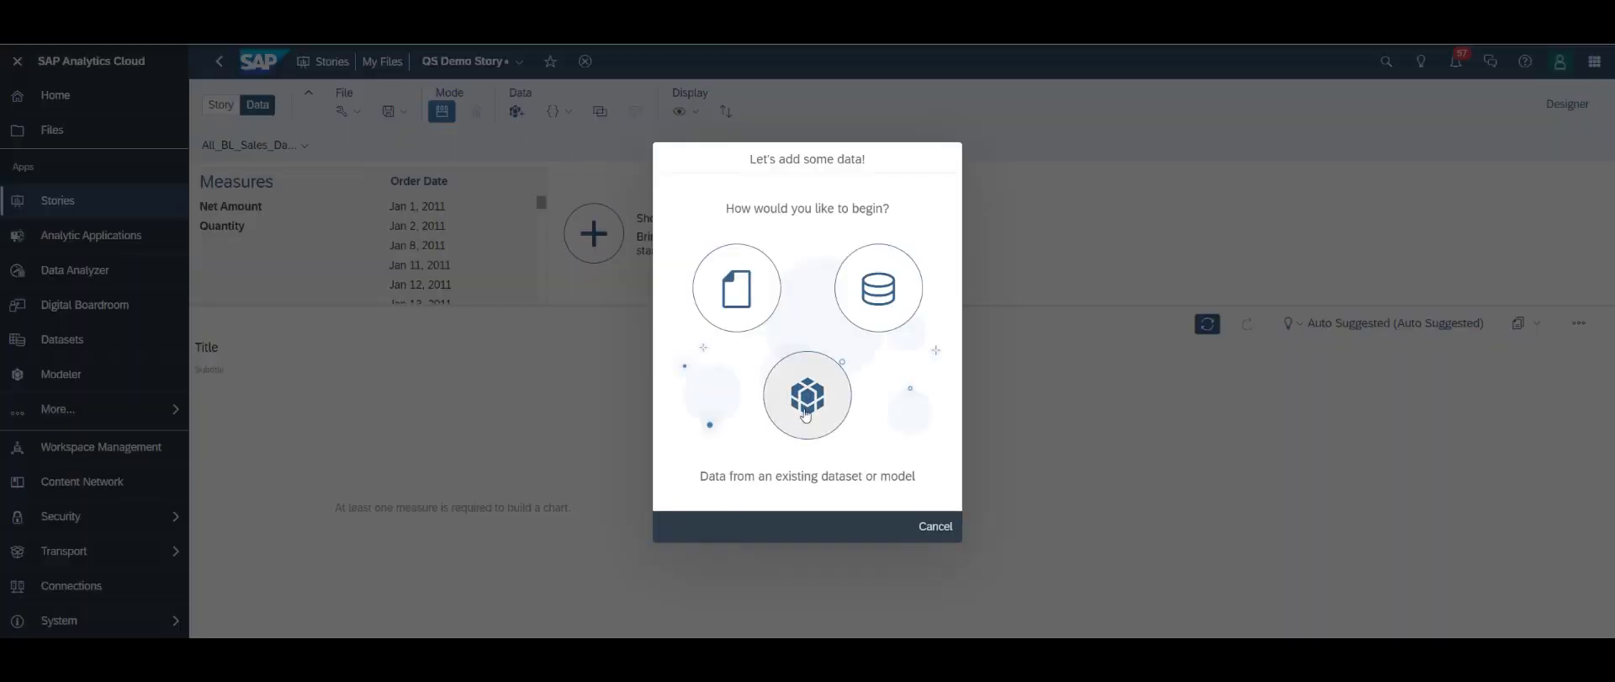
pyautogui.click(805, 395)
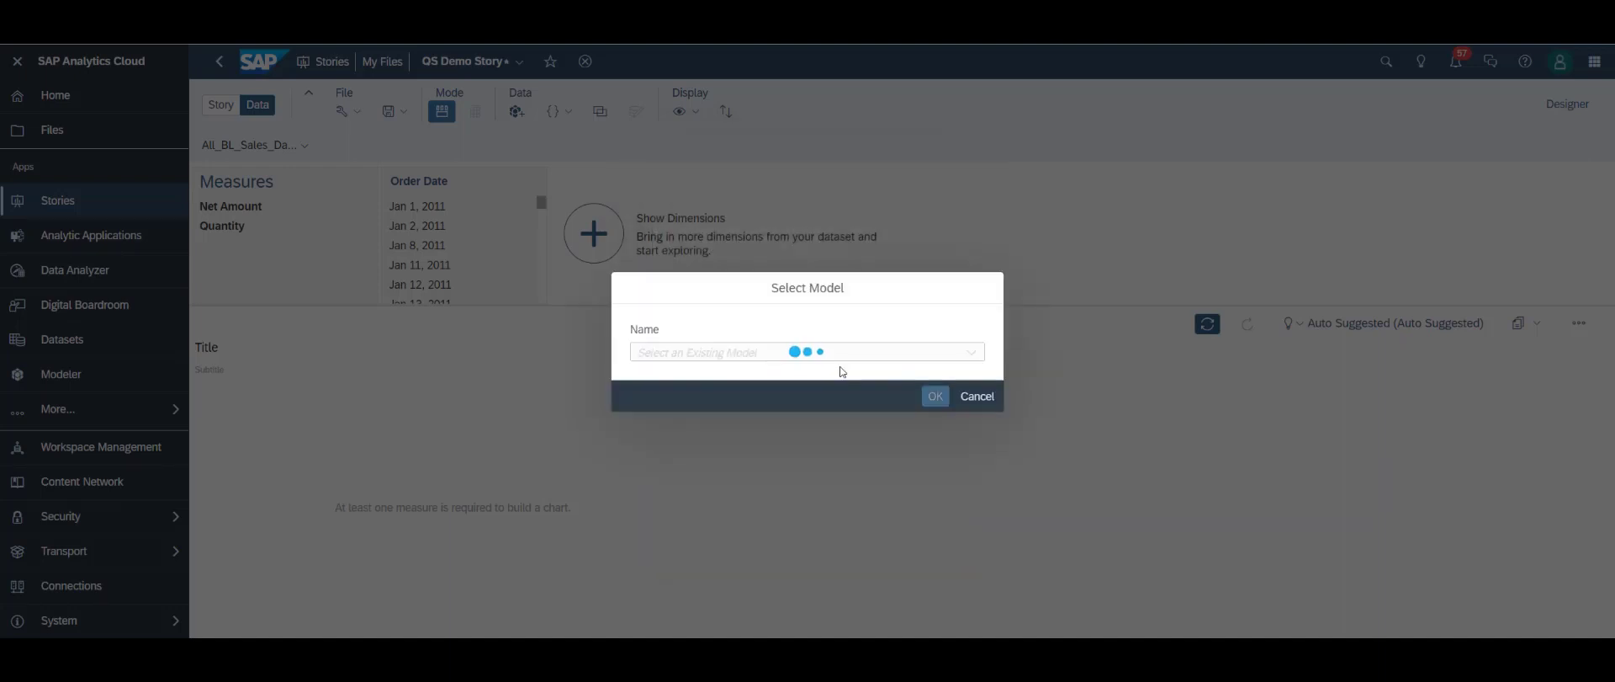
pyautogui.click(820, 352)
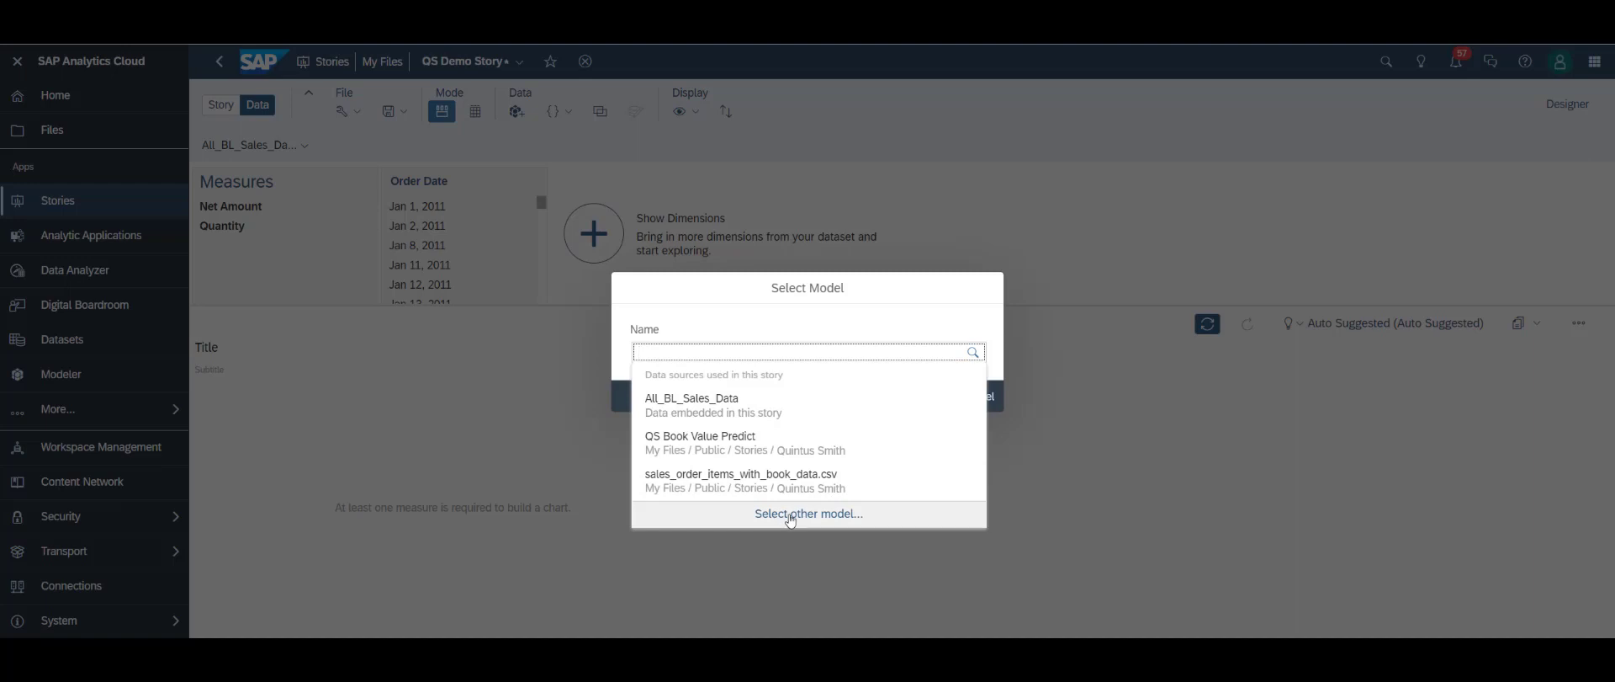
pyautogui.click(805, 515)
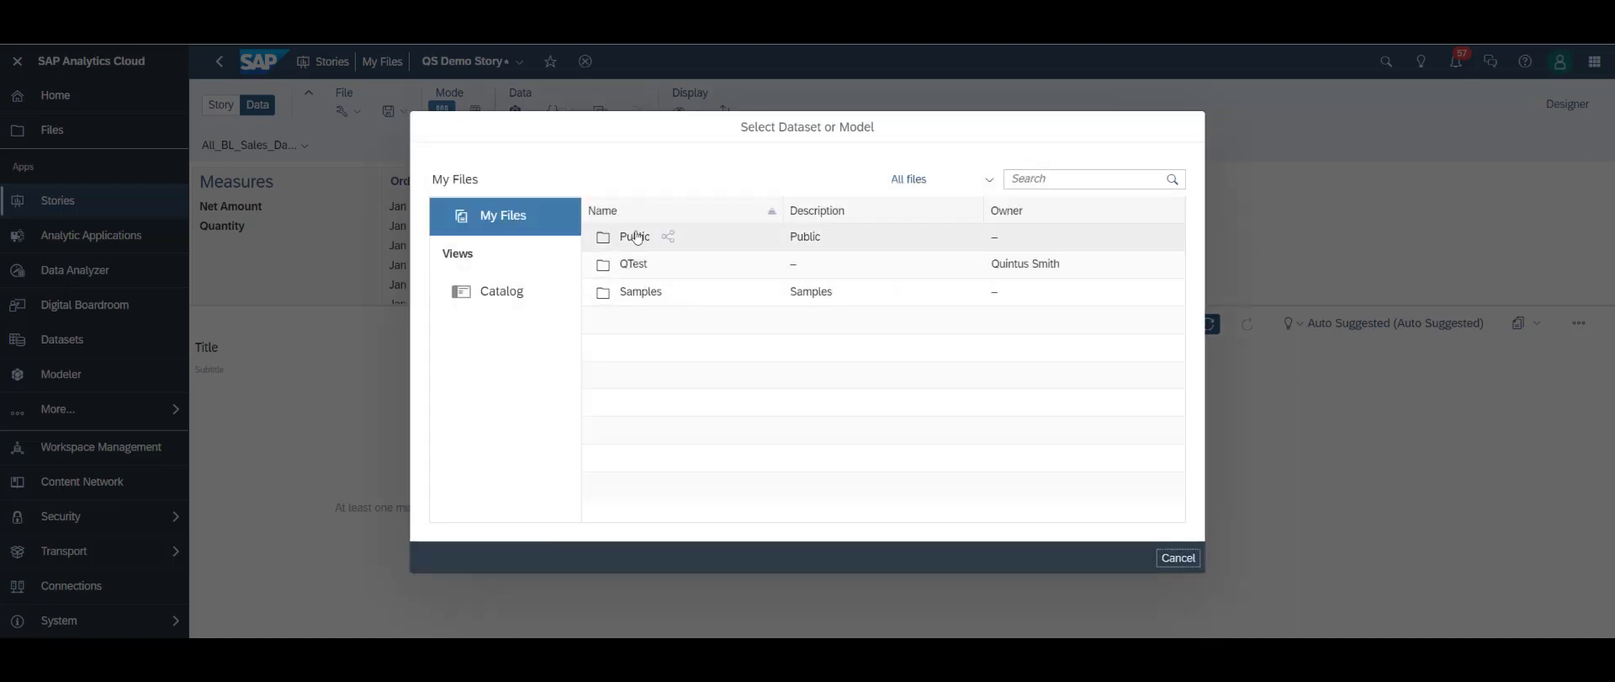
pyautogui.click(634, 238)
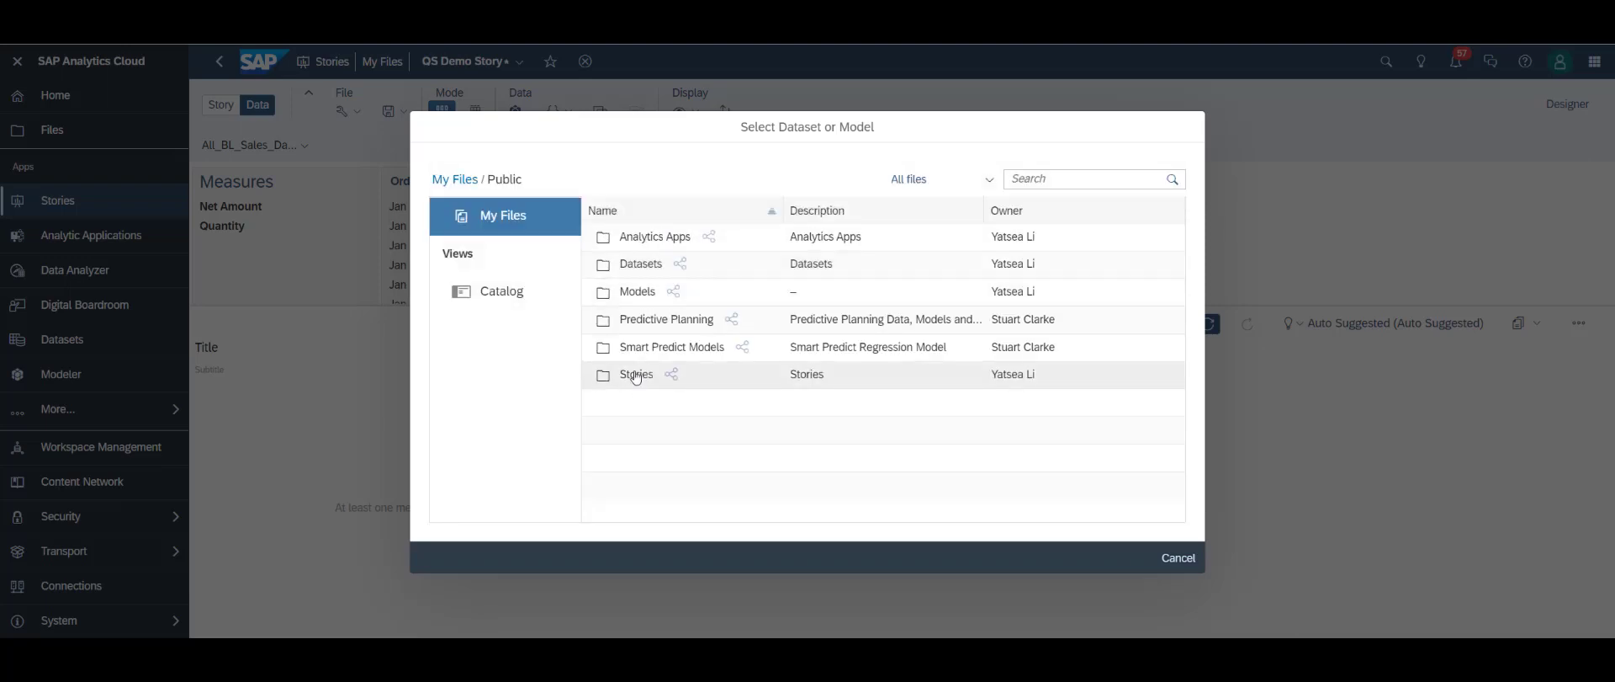
pyautogui.click(638, 376)
pyautogui.click(654, 240)
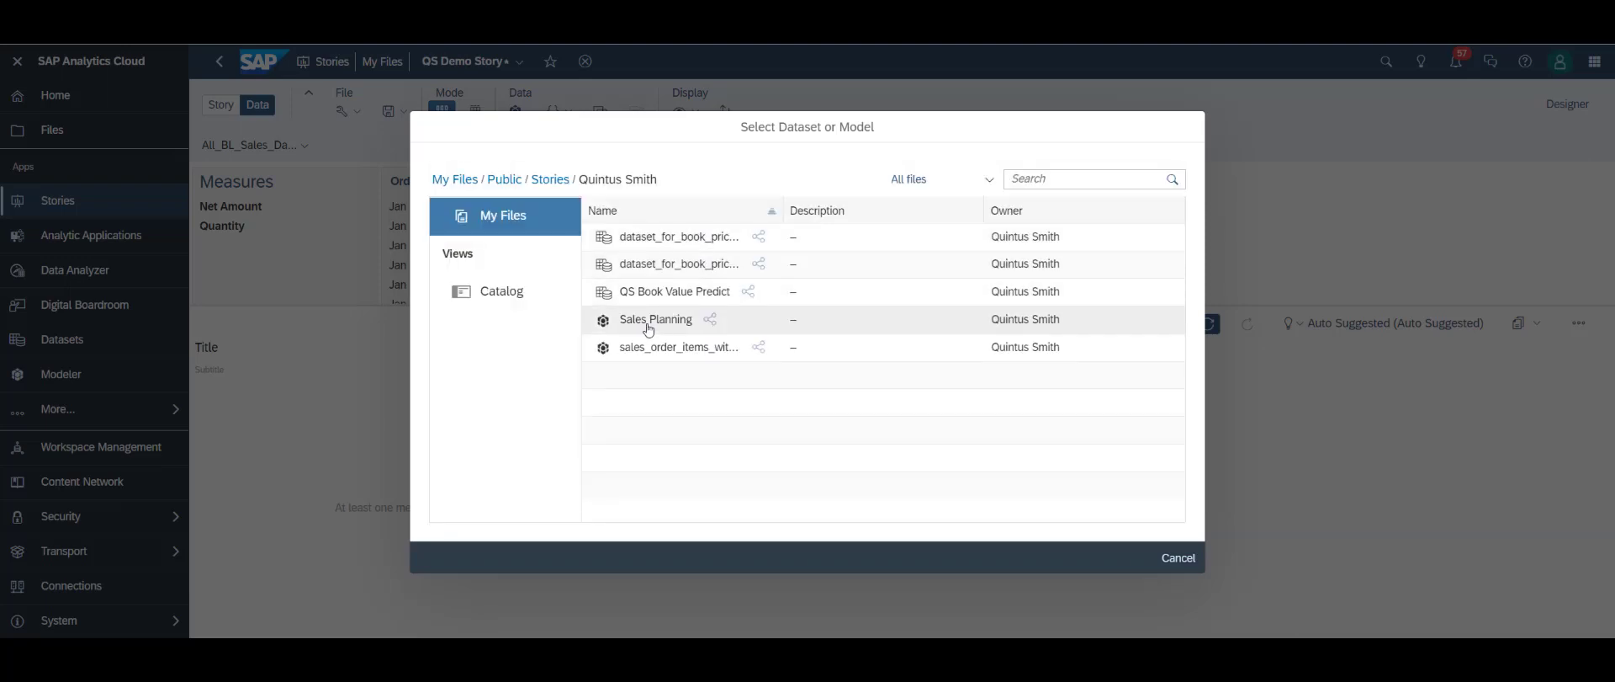
pyautogui.click(675, 321)
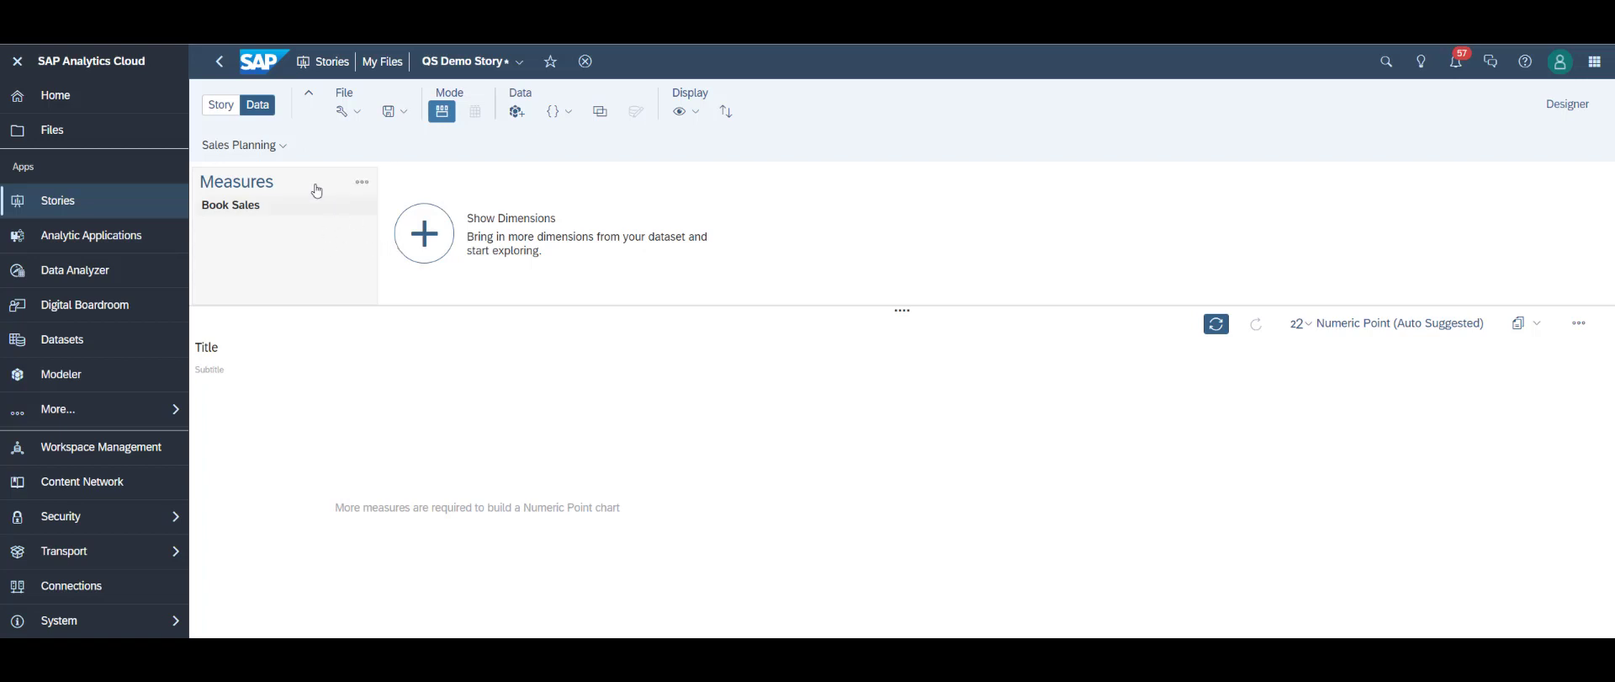
# Insert a table based on Sales Planning on Page 1 and add the cluster dimension to its rows
pyautogui.click(221, 106)
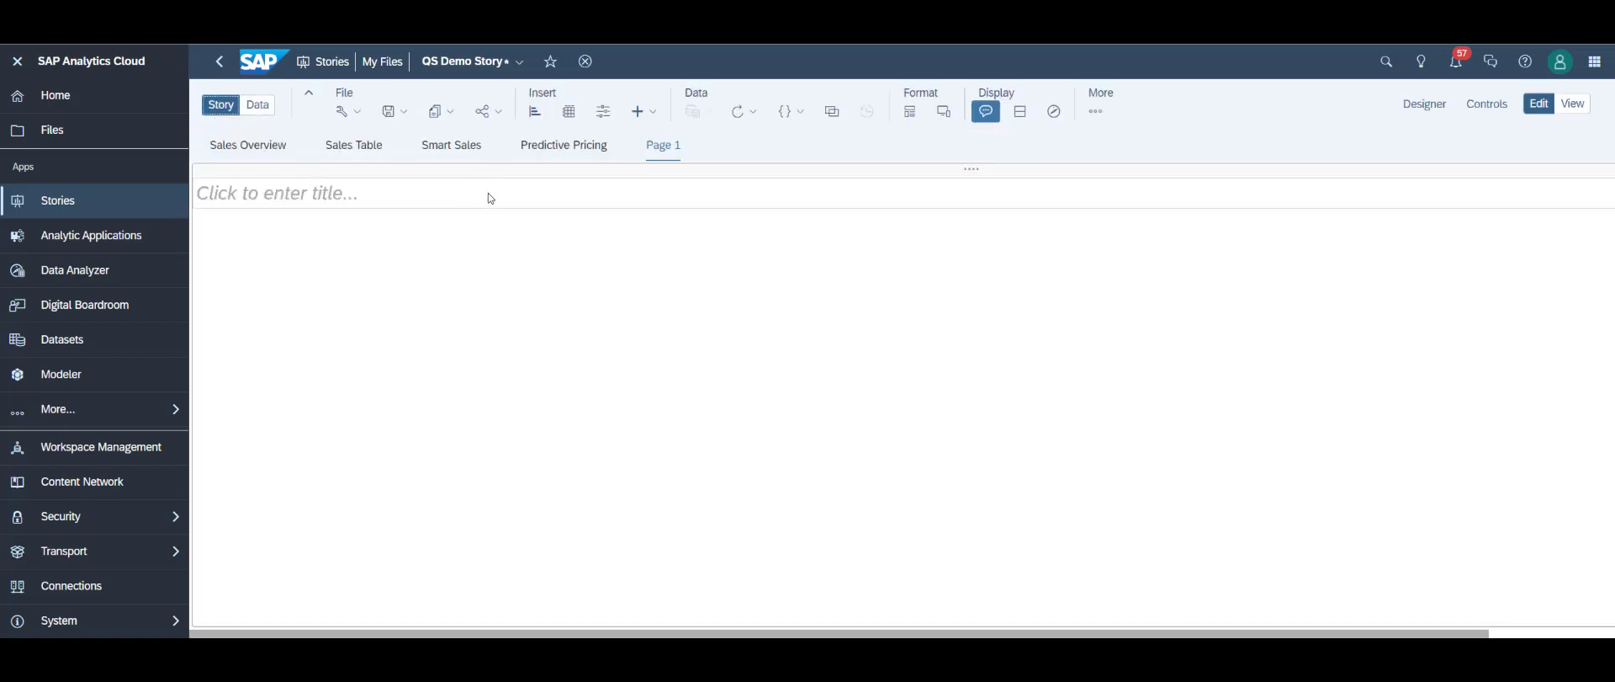
pyautogui.click(569, 112)
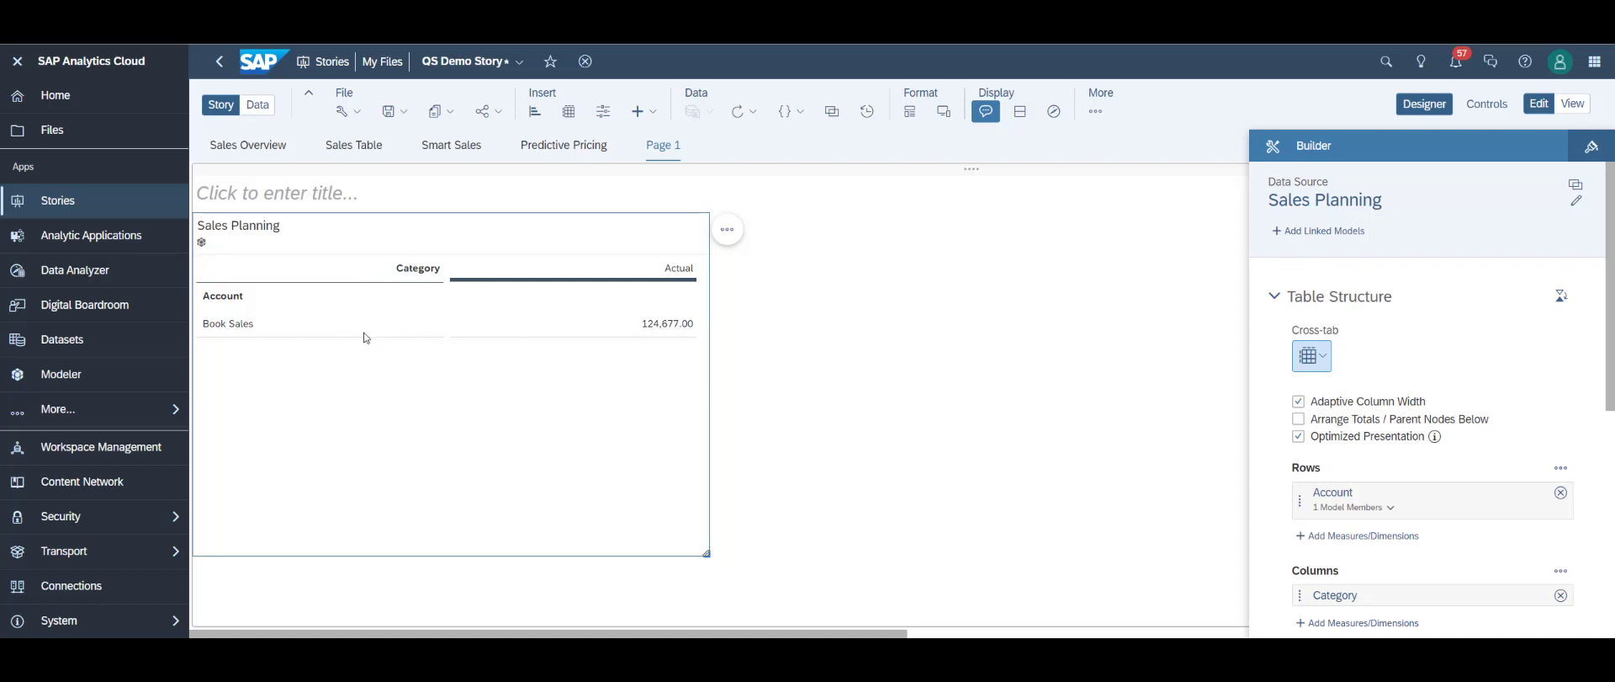
pyautogui.click(1346, 541)
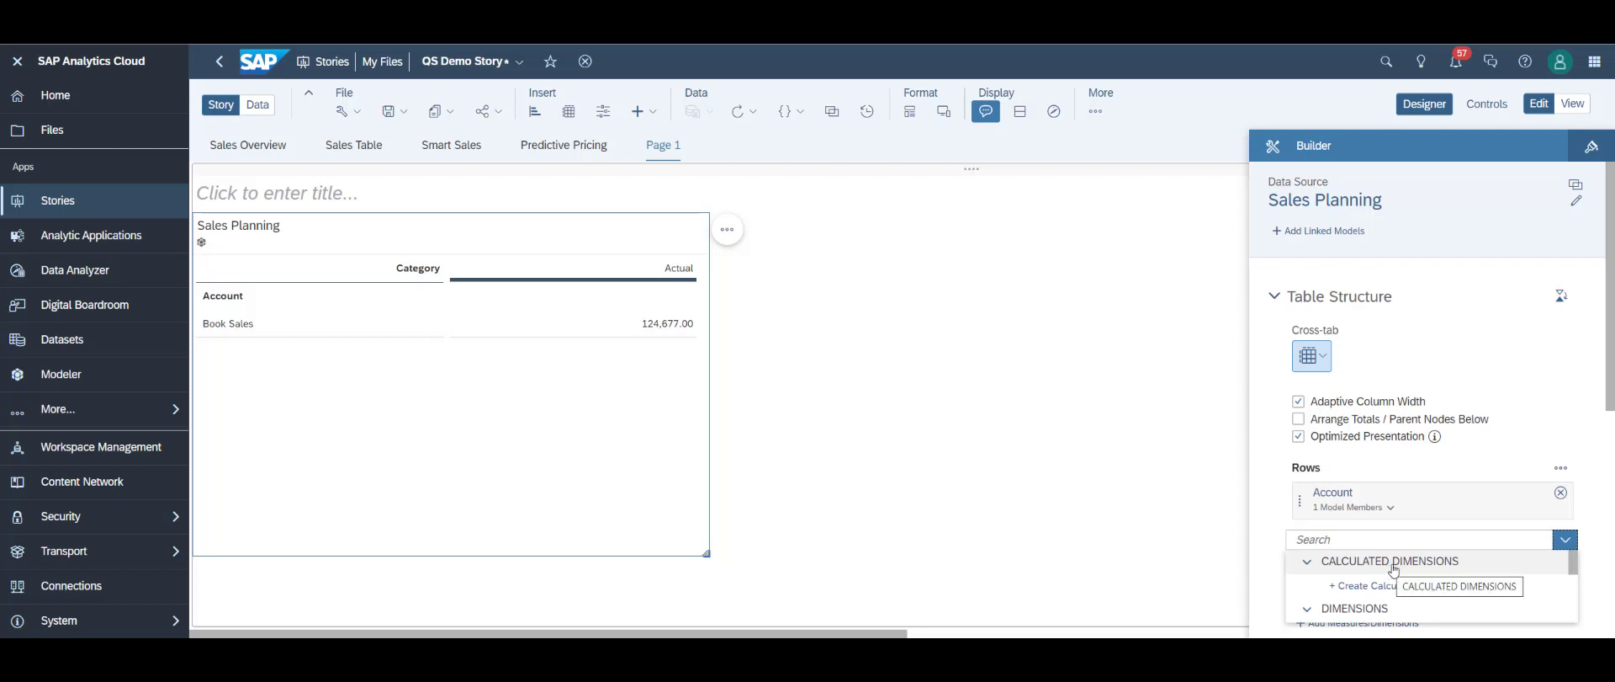
pyautogui.scroll(-5, 1395, 570)
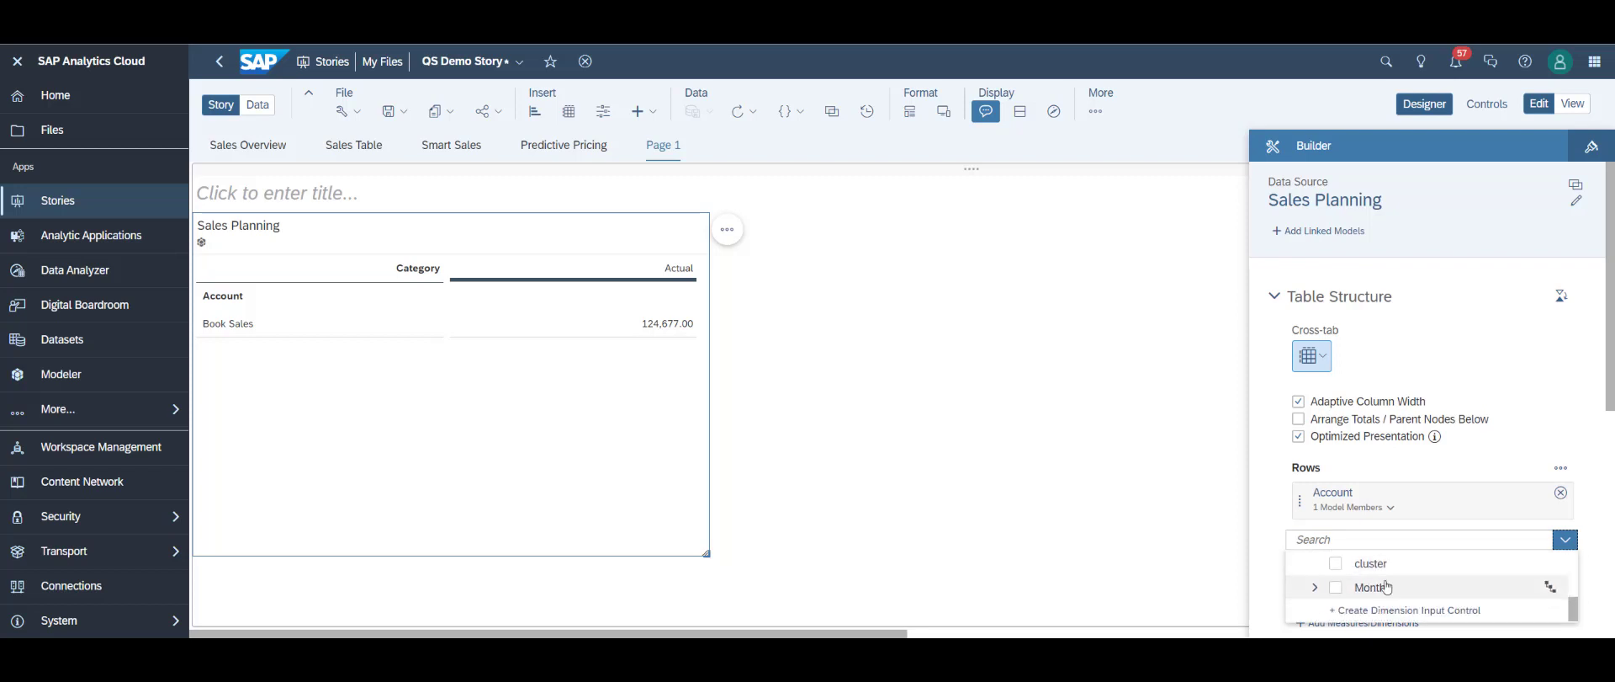
pyautogui.click(1337, 567)
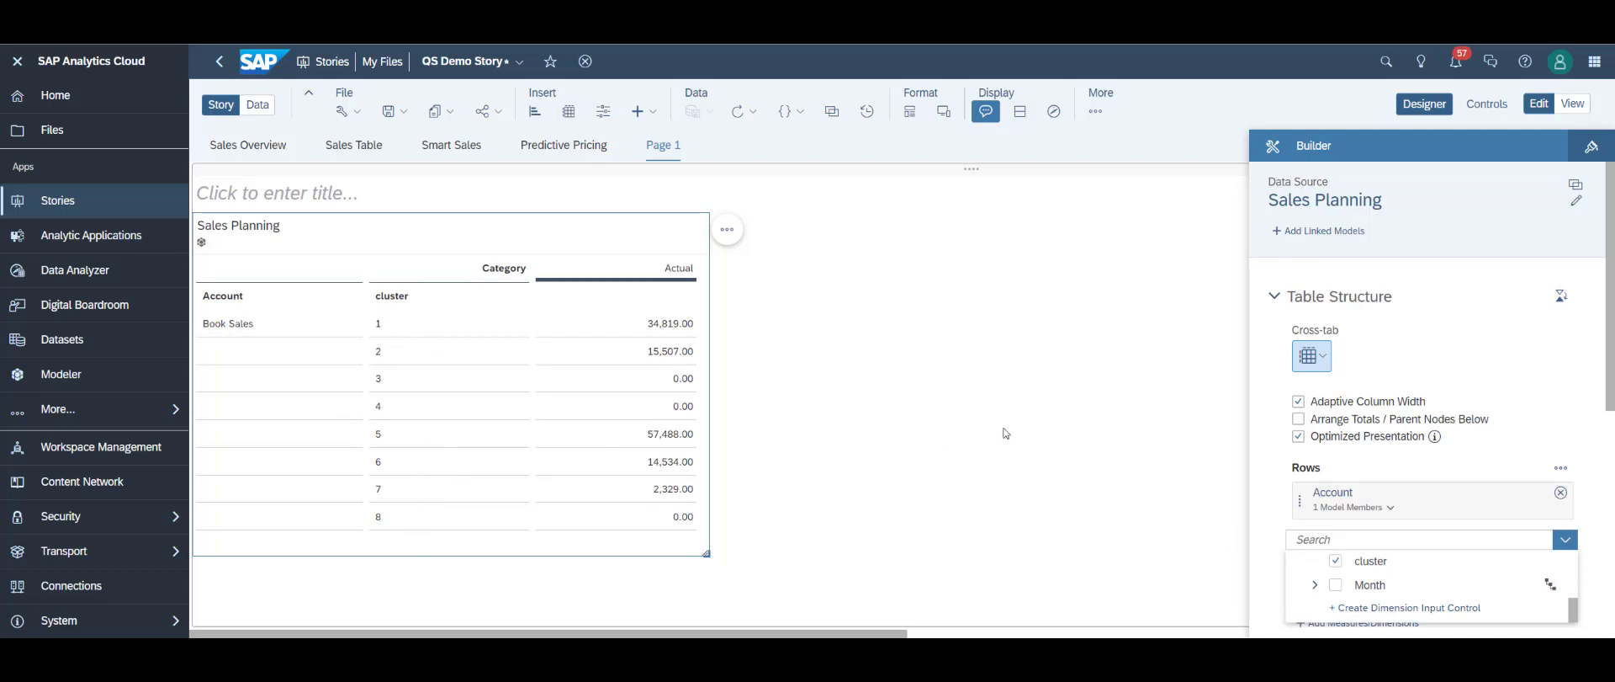
pyautogui.click(1272, 474)
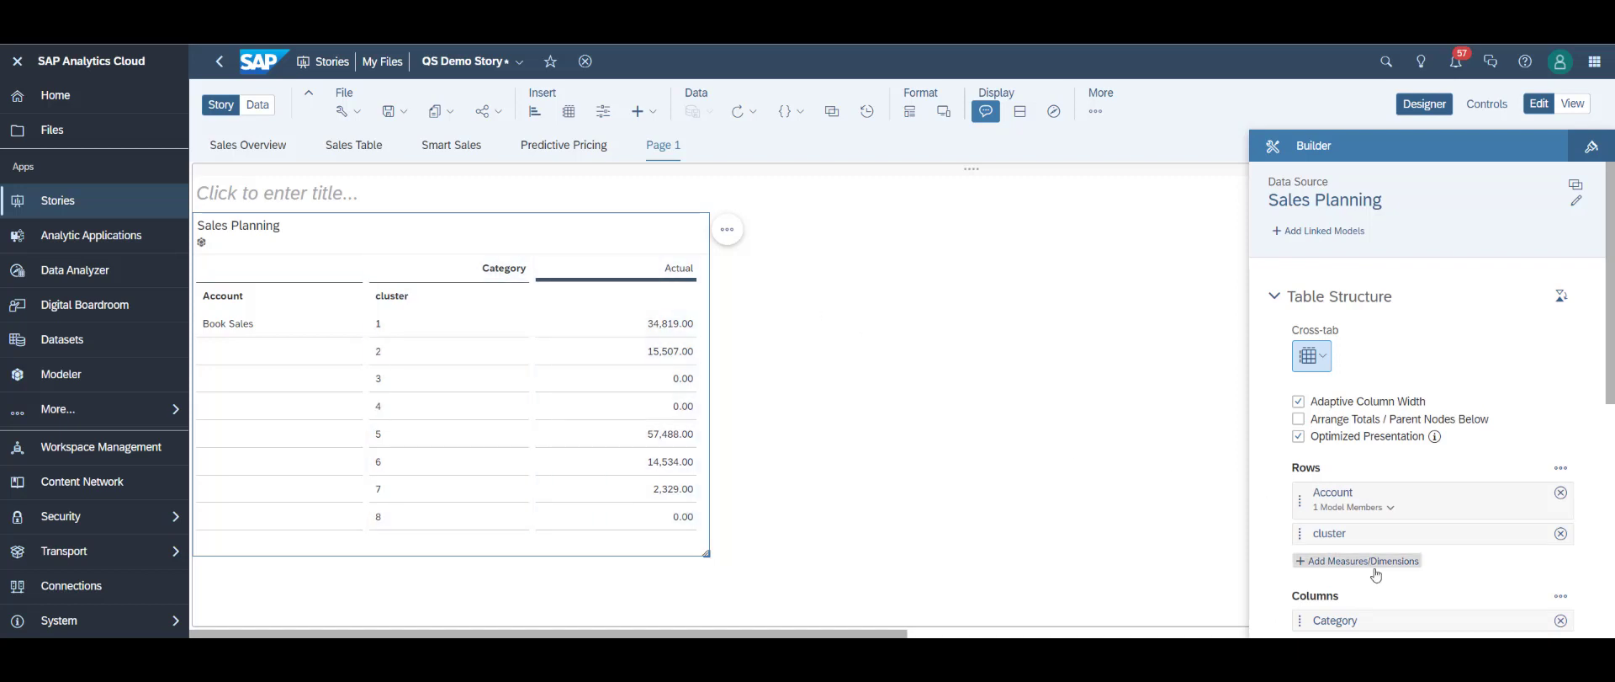
# Add the Month dimension to the columns of the Sales Planning table and expand it to the individual years
pyautogui.scroll(-3, 1359, 562)
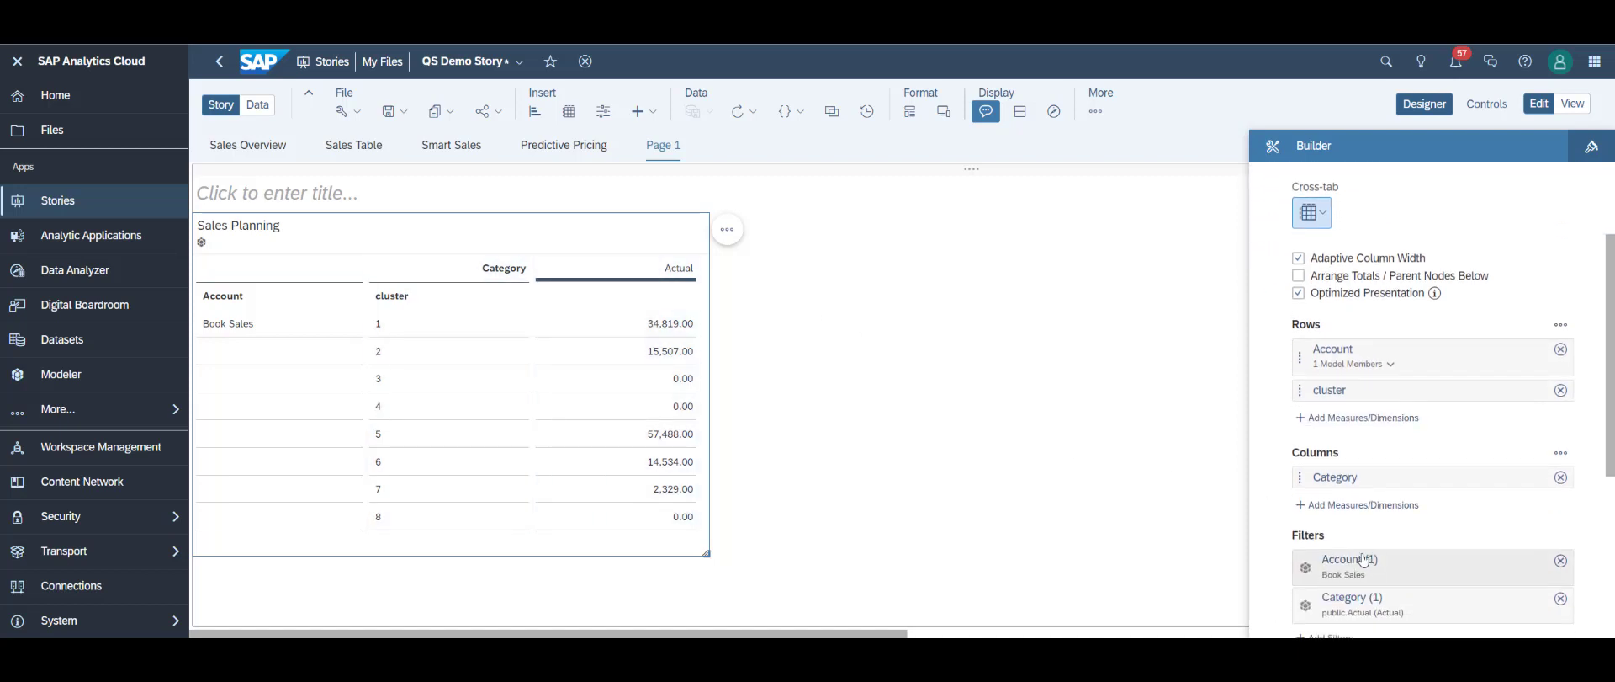
pyautogui.click(1369, 506)
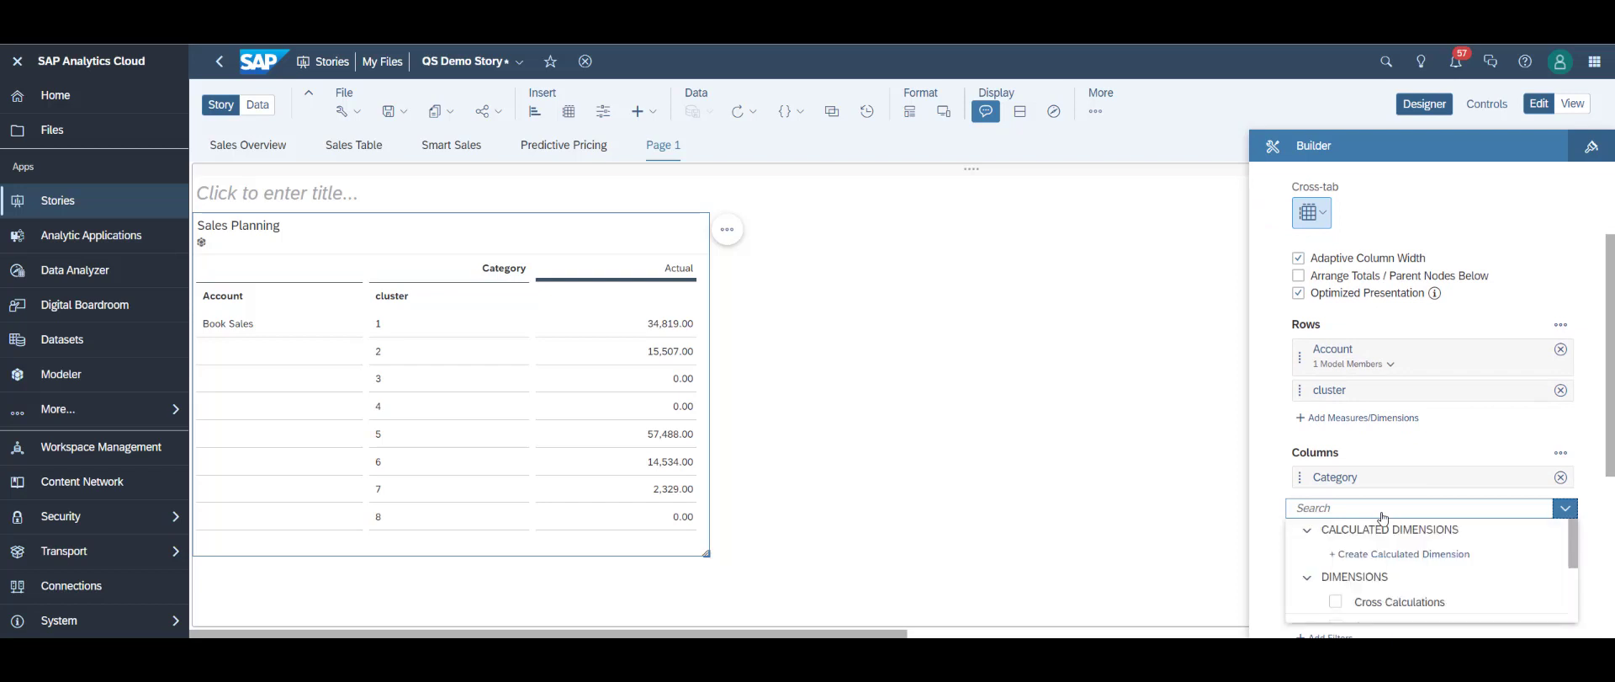
pyautogui.scroll(-5, 1380, 557)
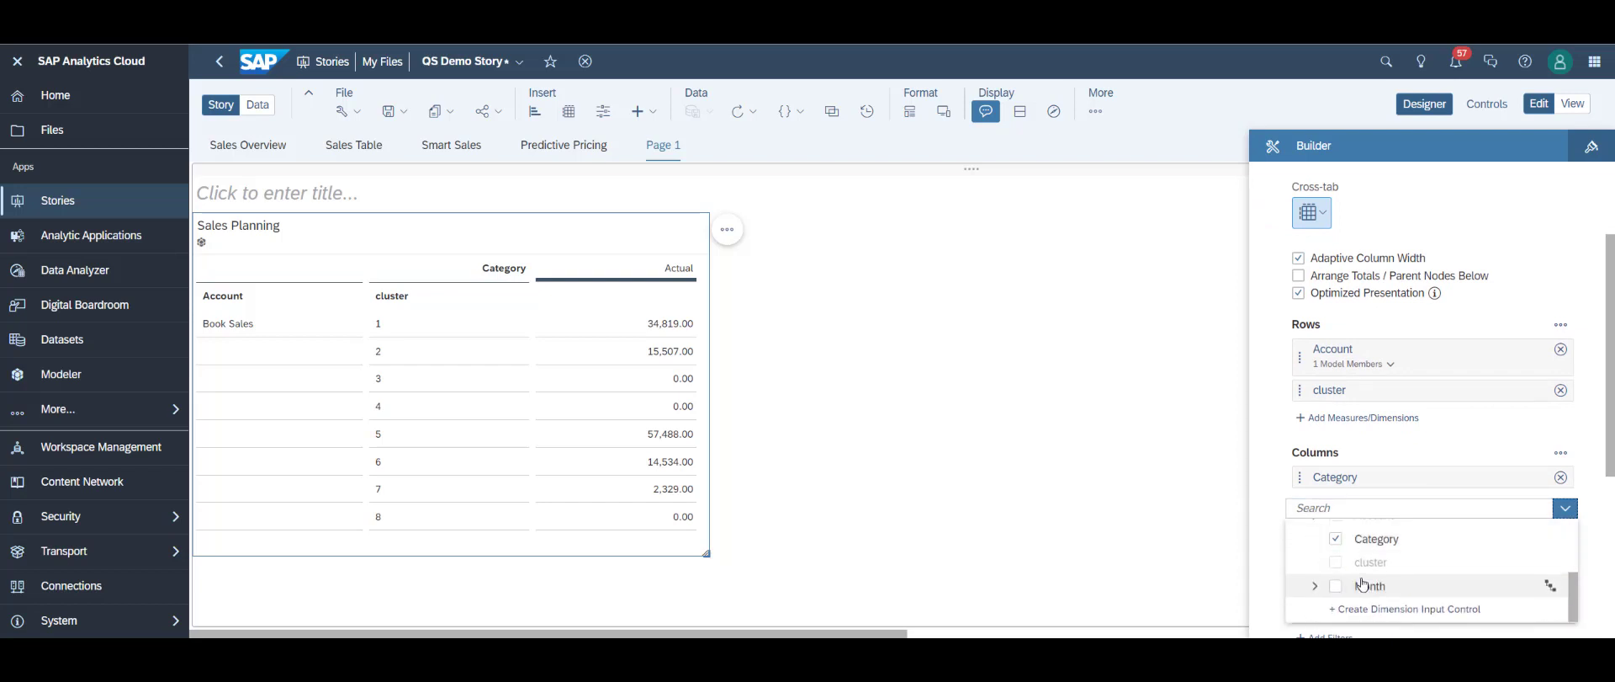
pyautogui.click(1337, 587)
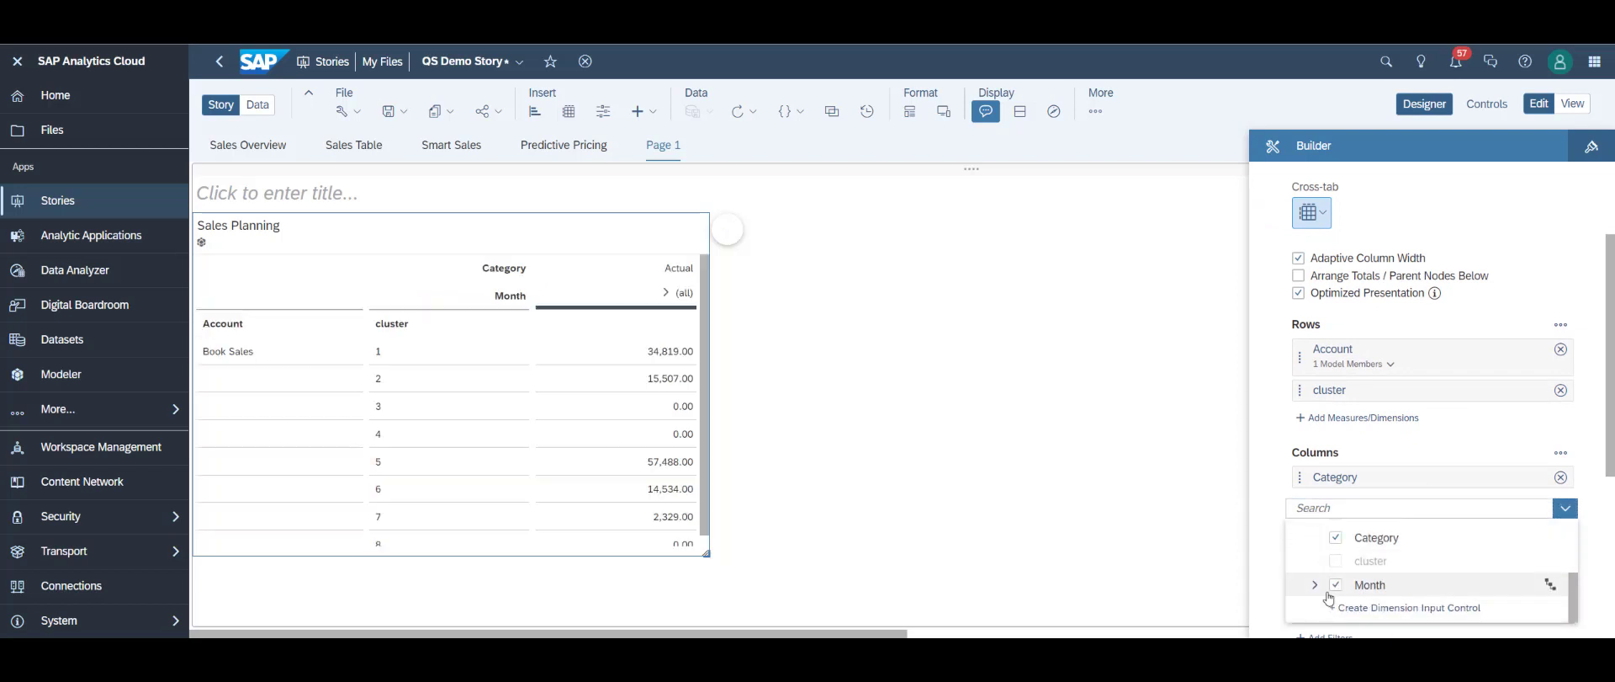
pyautogui.click(832, 380)
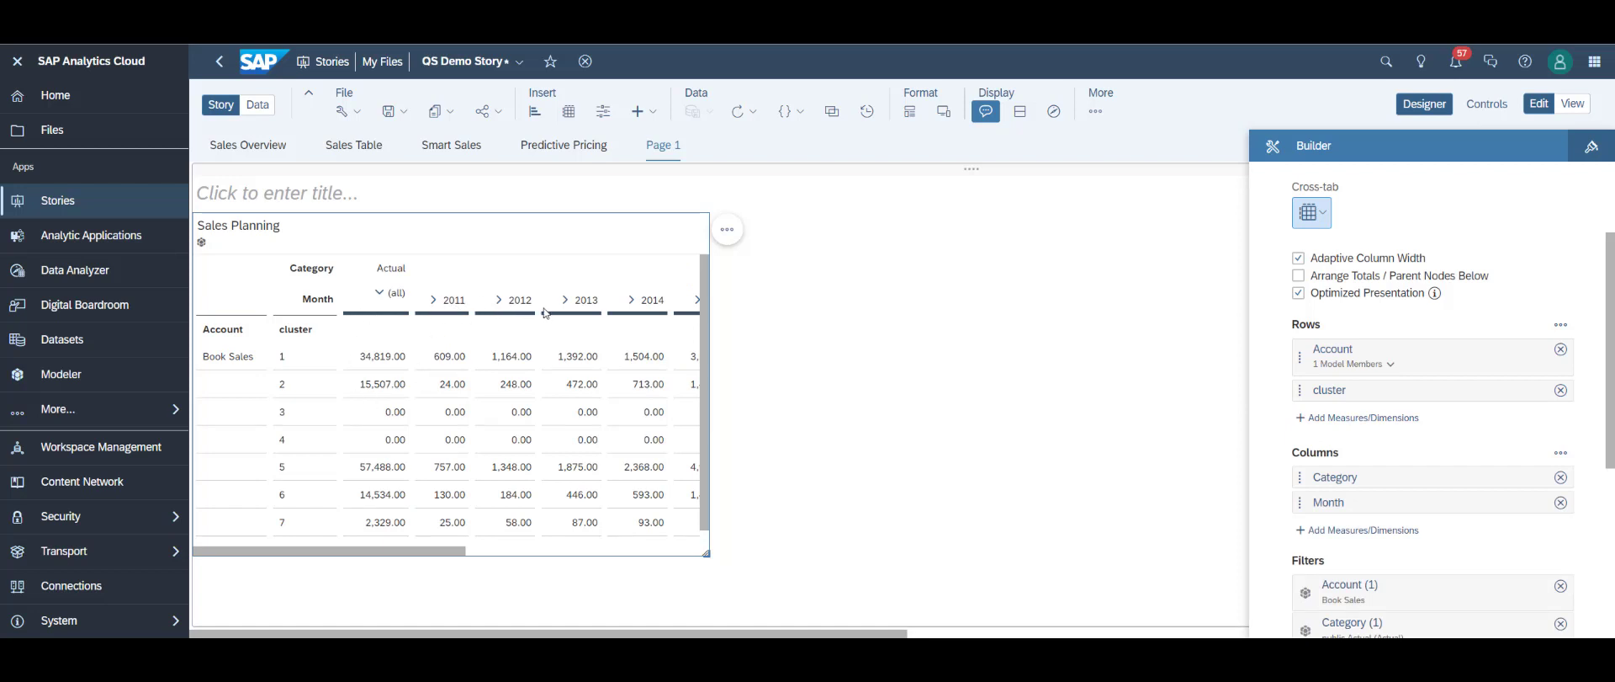
# Show the Sales Planning table in fullscreen and save the story
pyautogui.click(727, 234)
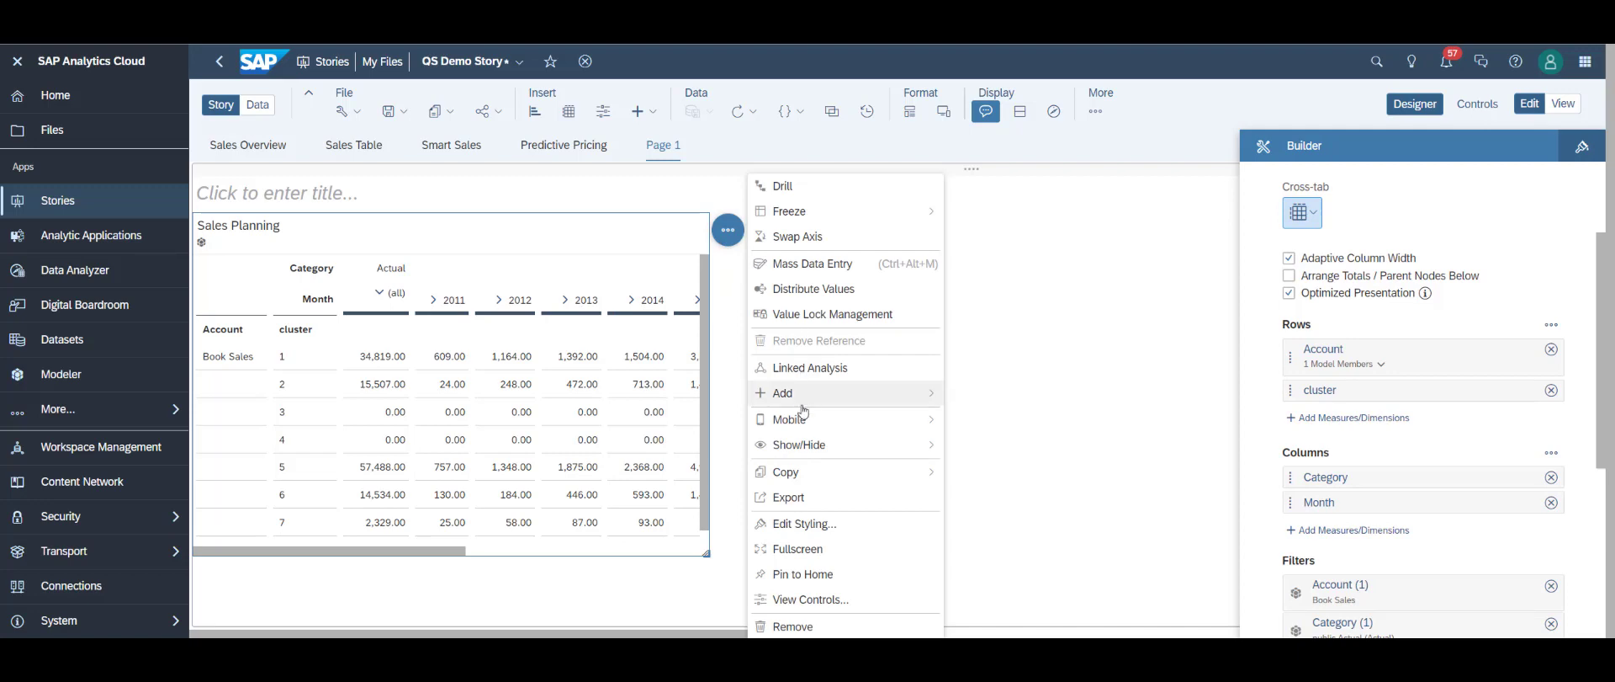
pyautogui.click(804, 549)
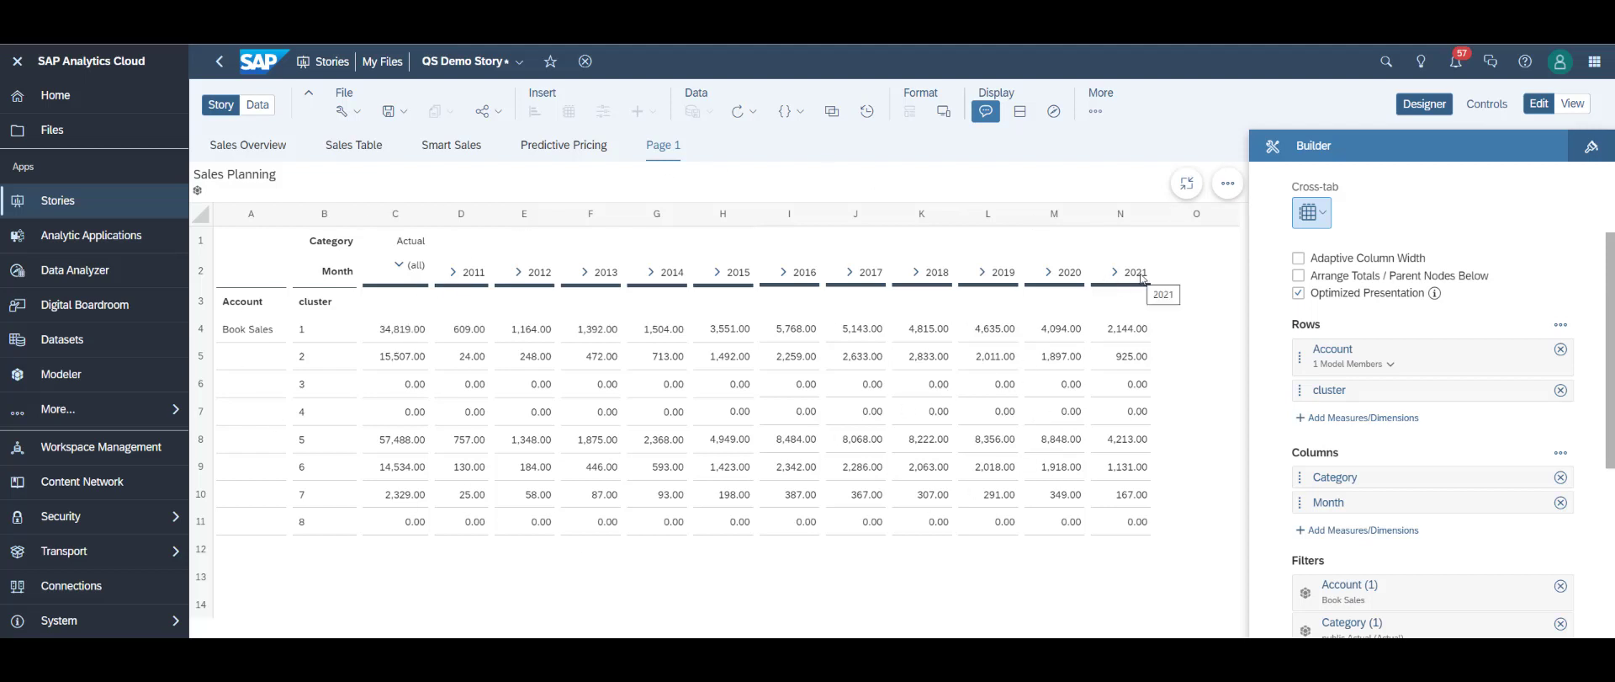
pyautogui.click(400, 122)
pyautogui.click(401, 133)
# From the Actual version, create a blank private version named Predictive_Planning_QS with category Forecast, and save the story
pyautogui.click(1095, 112)
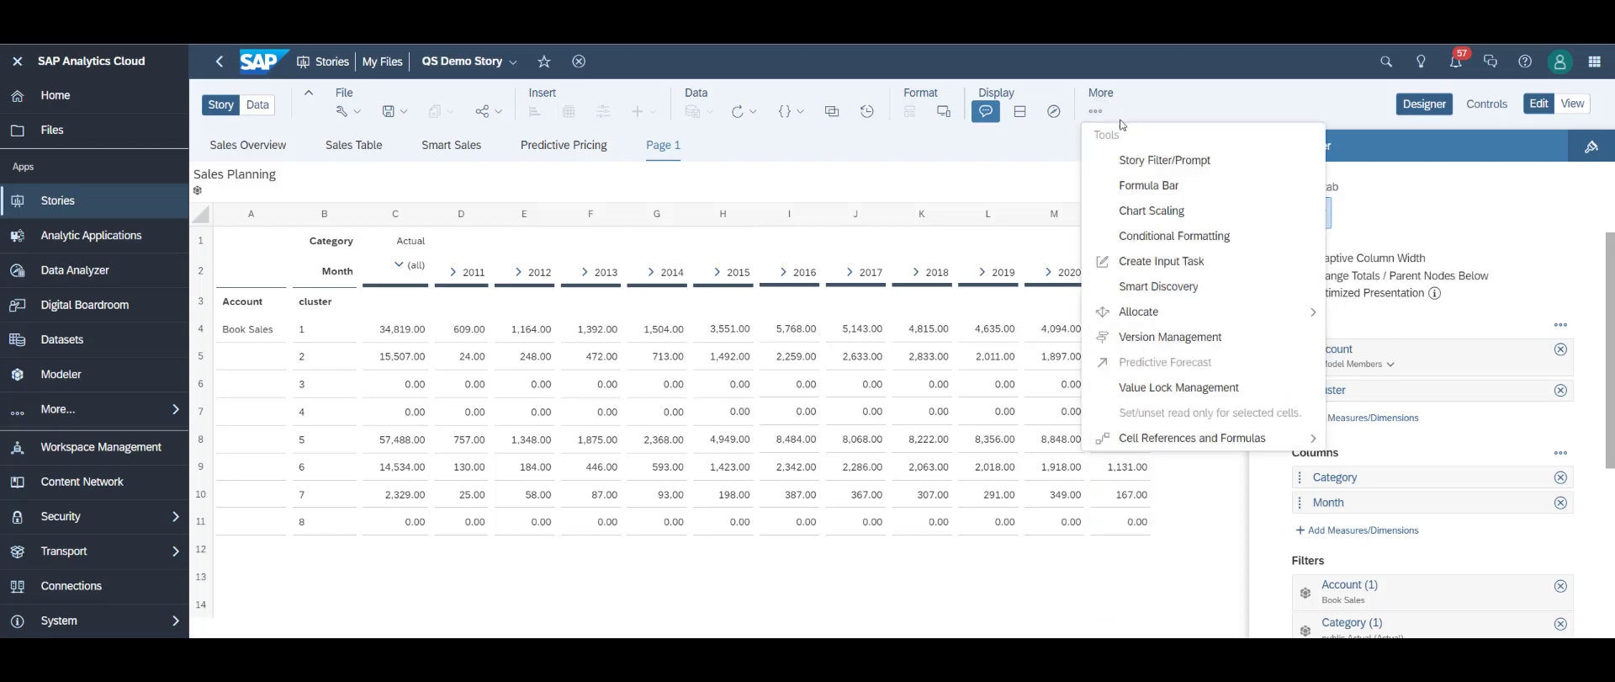
pyautogui.click(1175, 342)
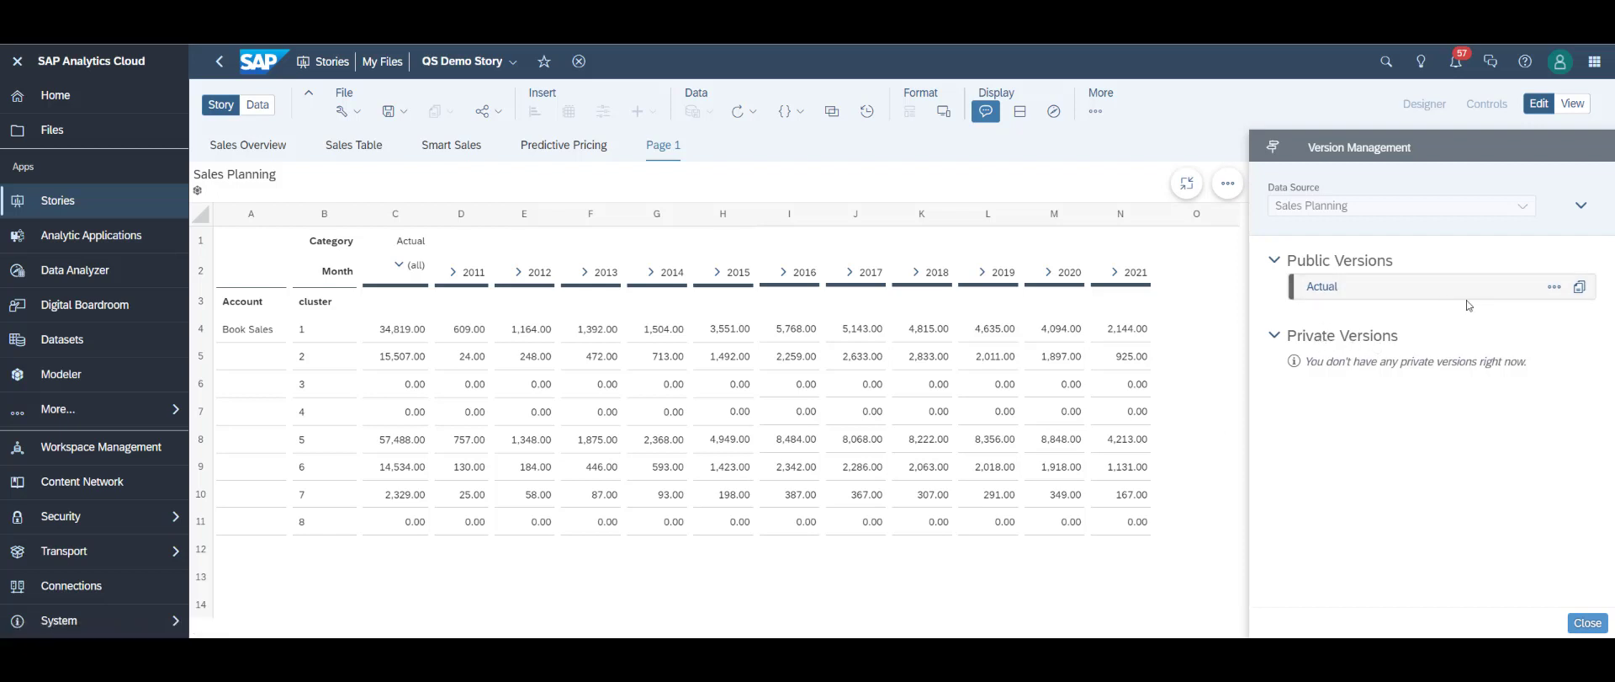
pyautogui.click(1580, 287)
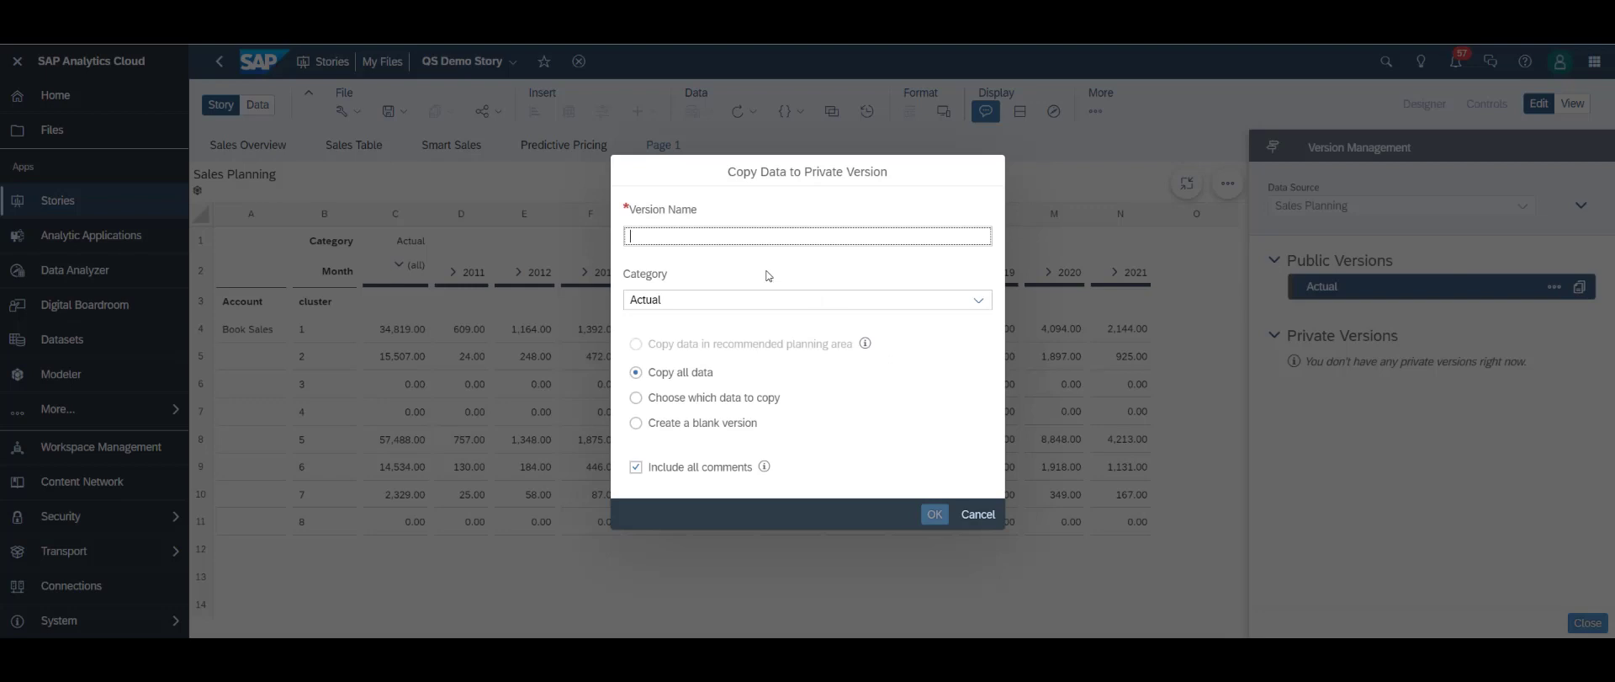
pyautogui.write('Predictive_Planning_QS')
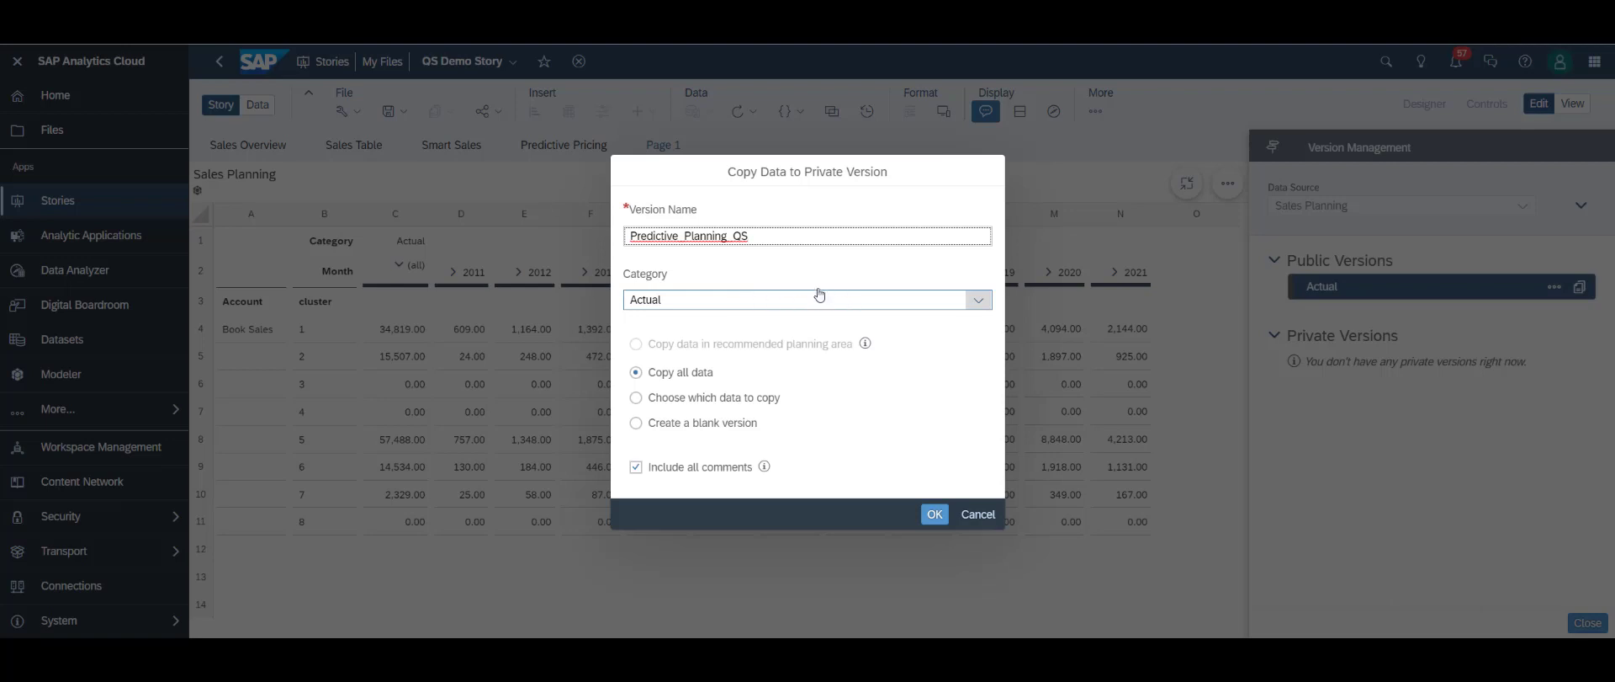
pyautogui.click(984, 303)
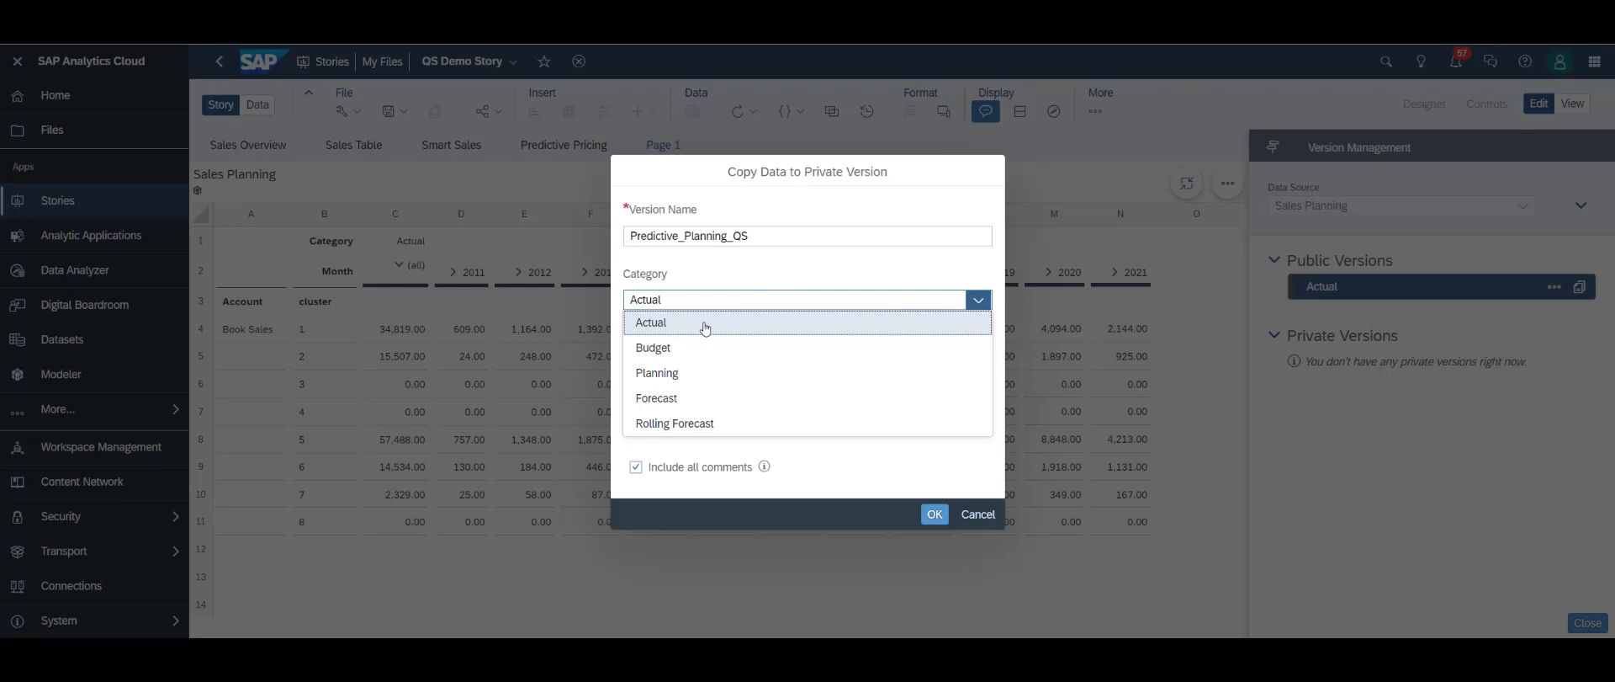
pyautogui.click(669, 399)
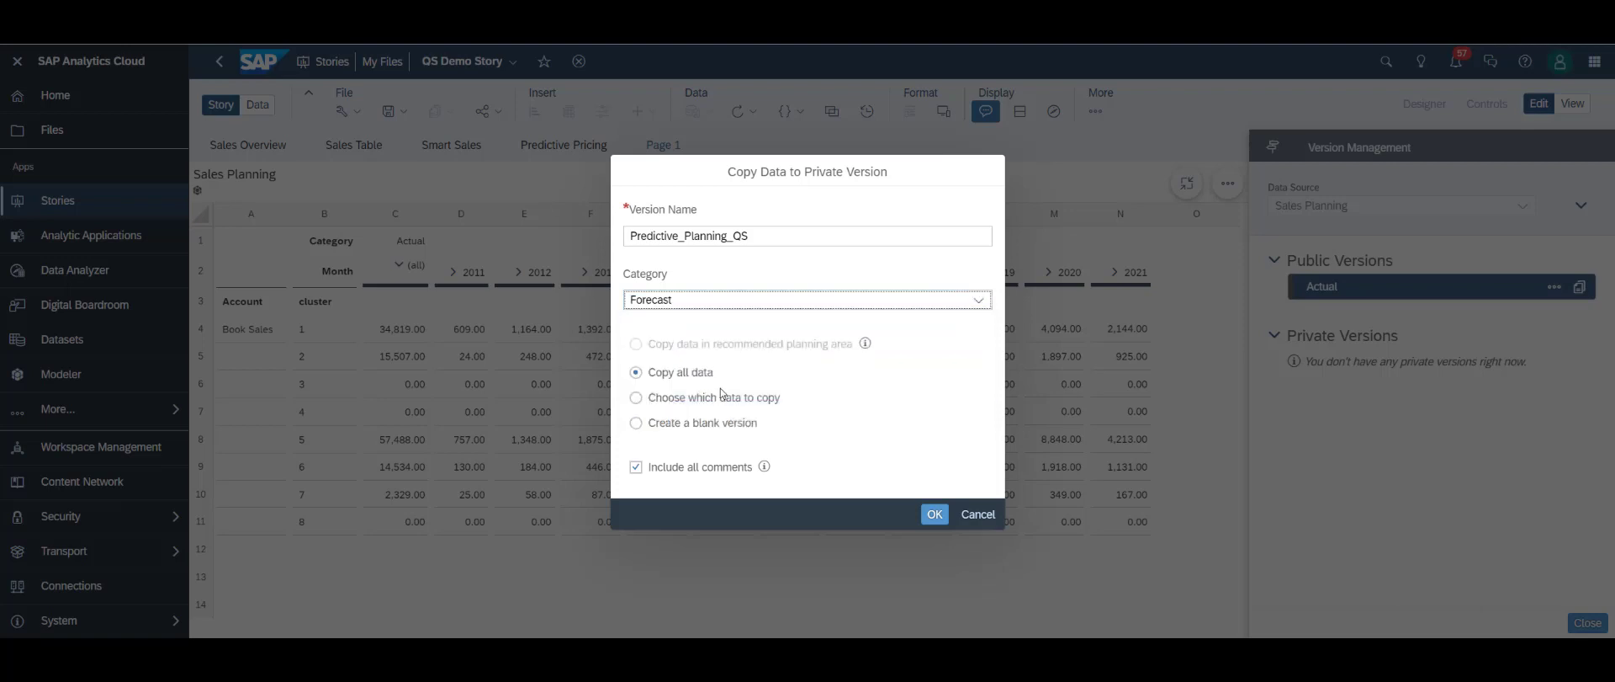
pyautogui.click(637, 424)
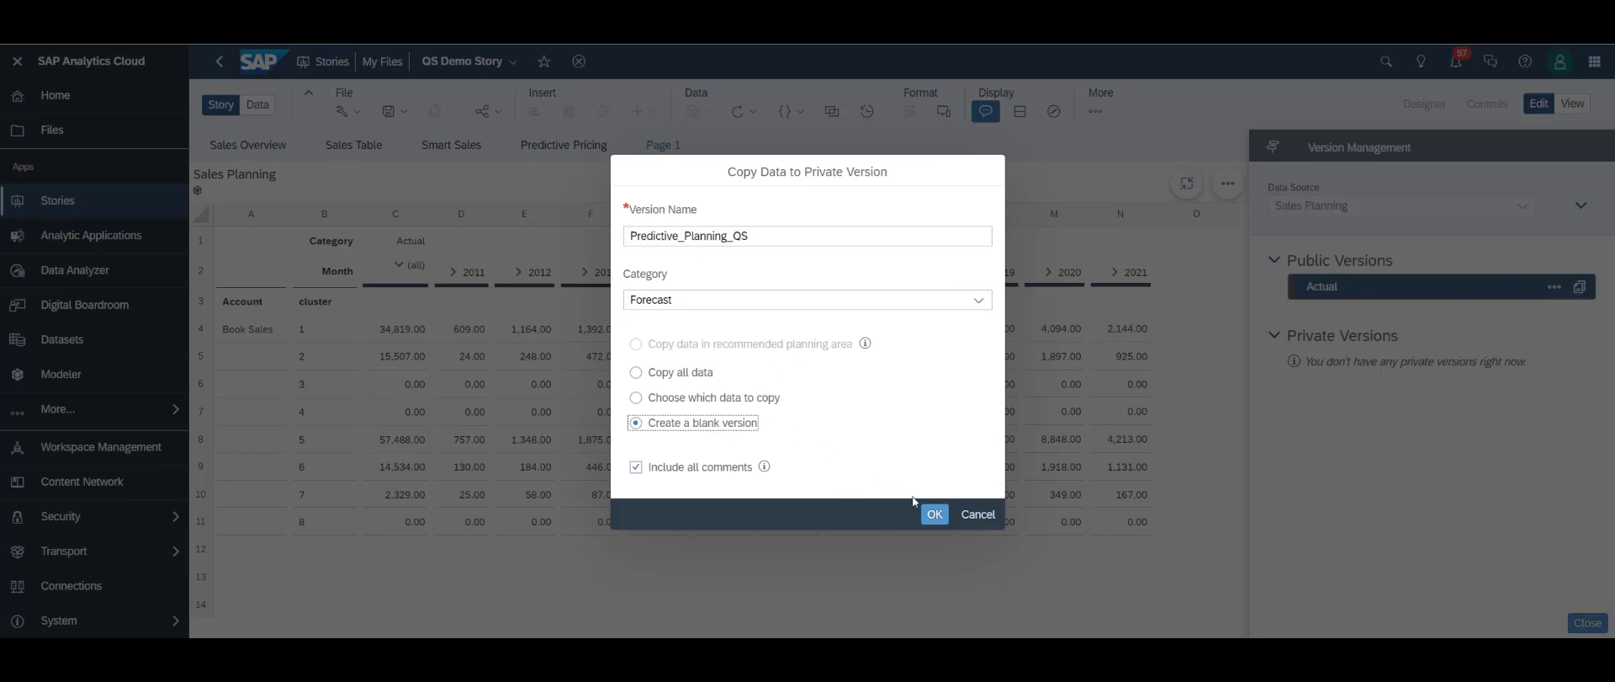
pyautogui.click(934, 514)
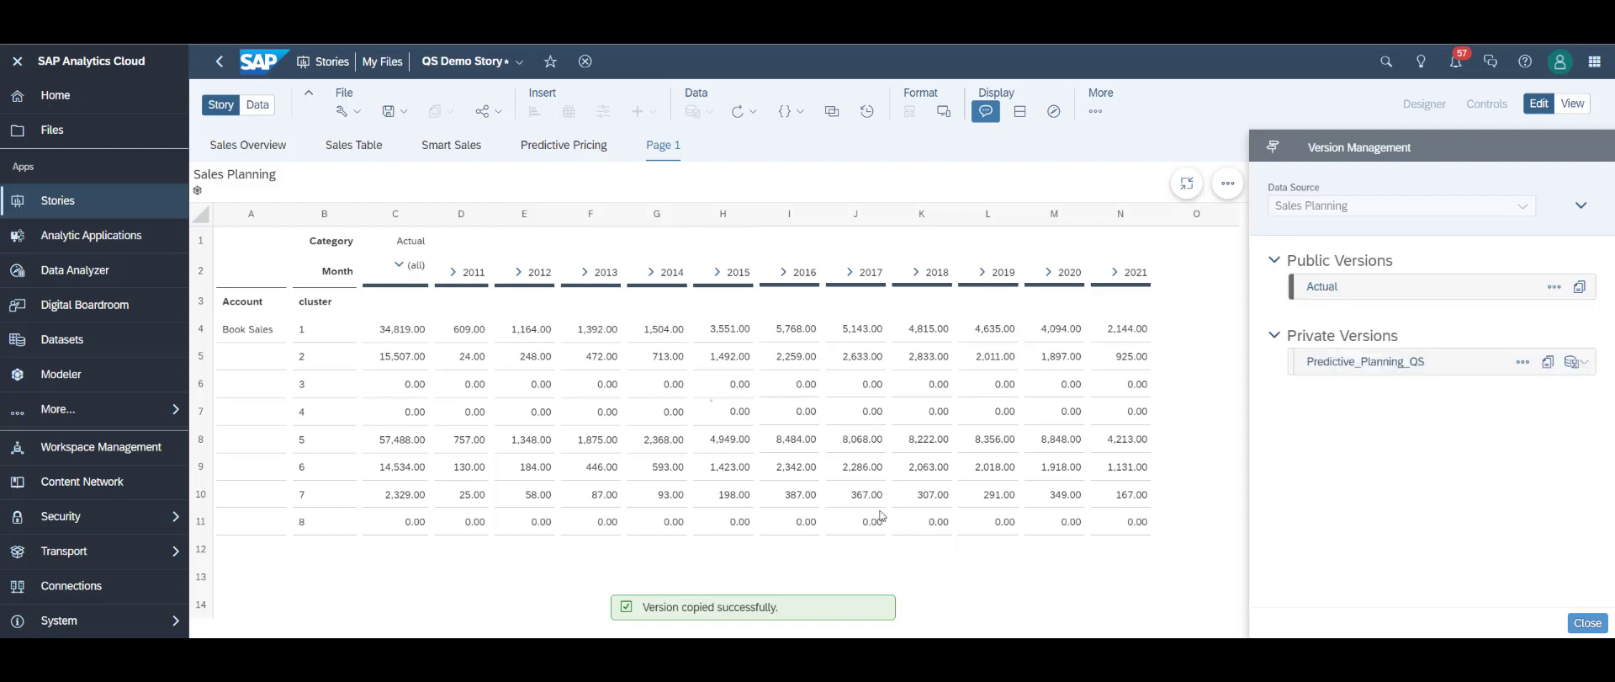
pyautogui.click(388, 118)
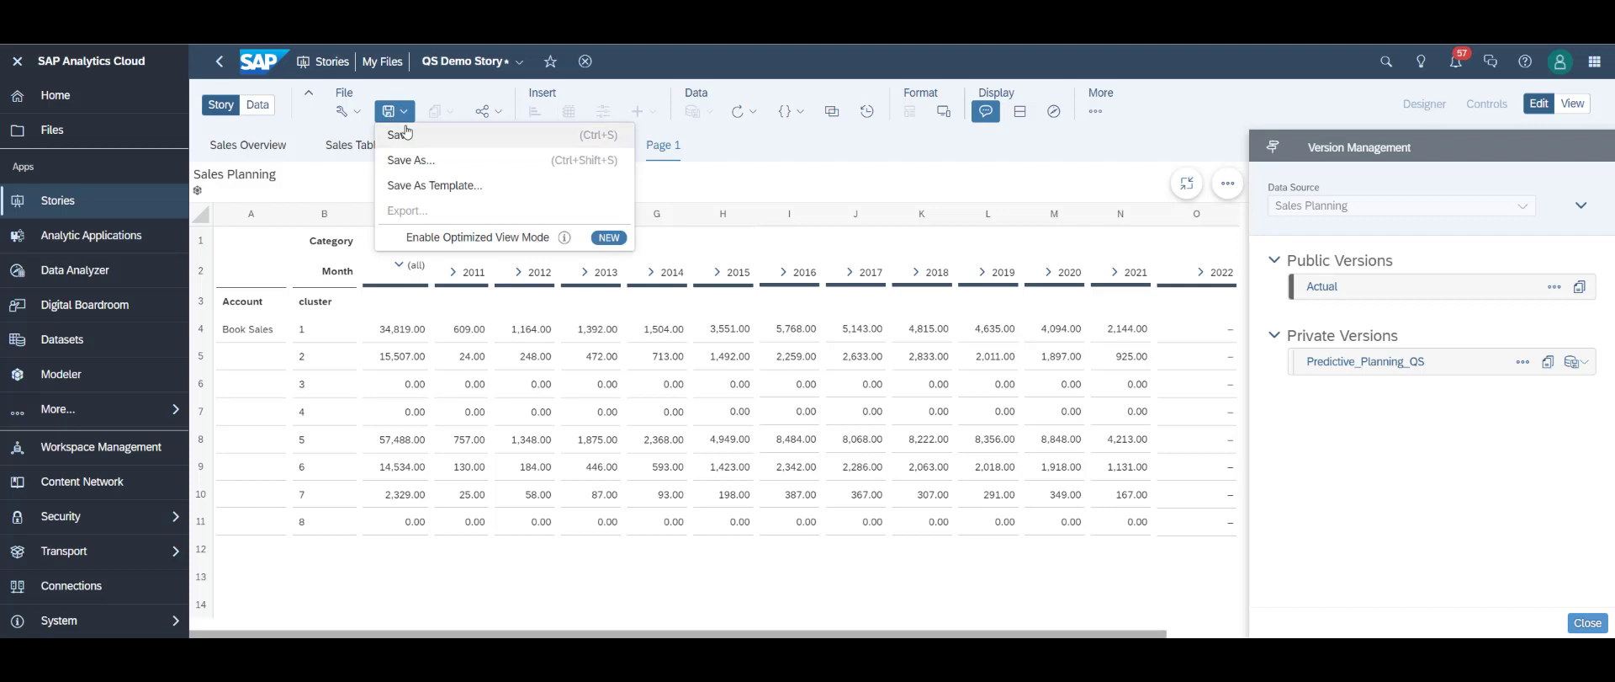
pyautogui.click(401, 134)
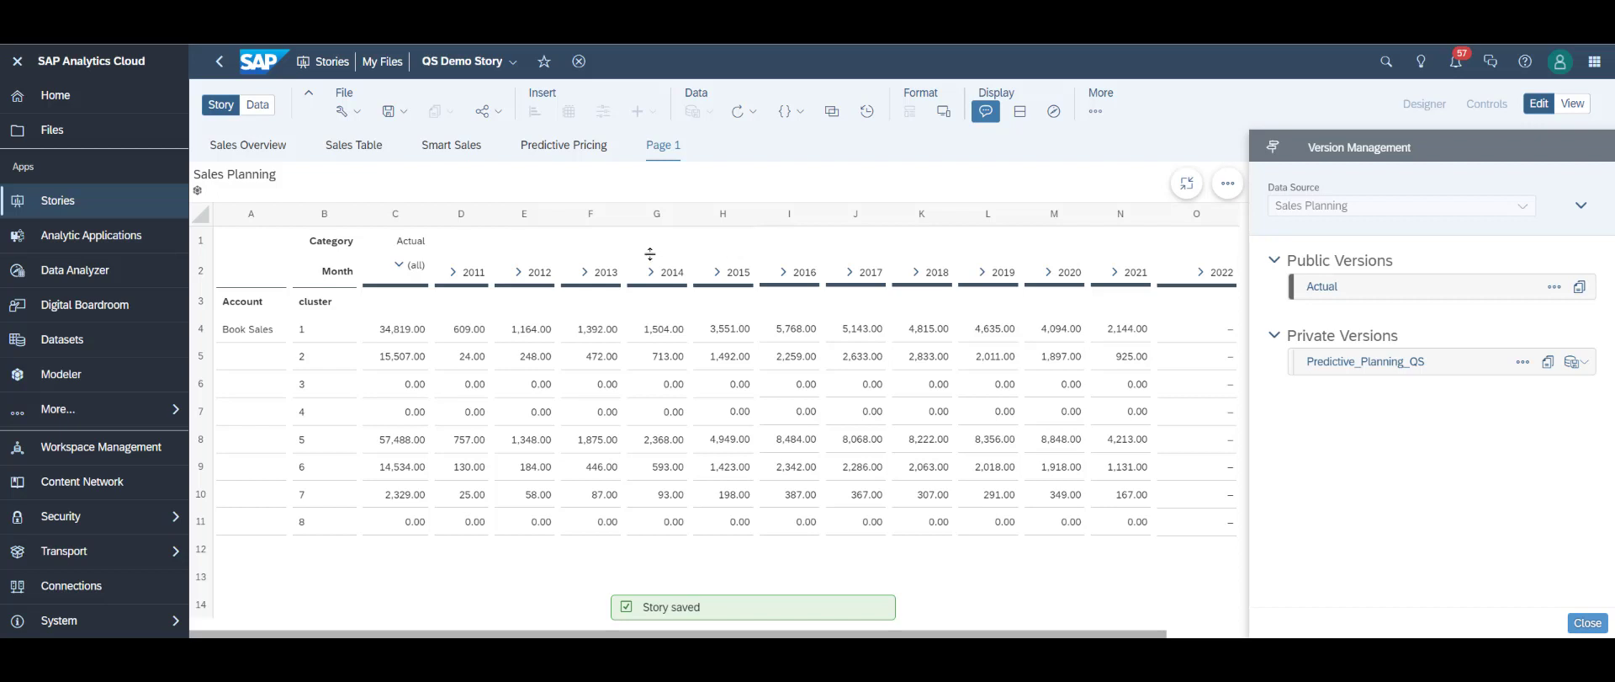
# Leave the story for Predictive Scenarios and start a new Time Series Forecast scenario
pyautogui.click(171, 417)
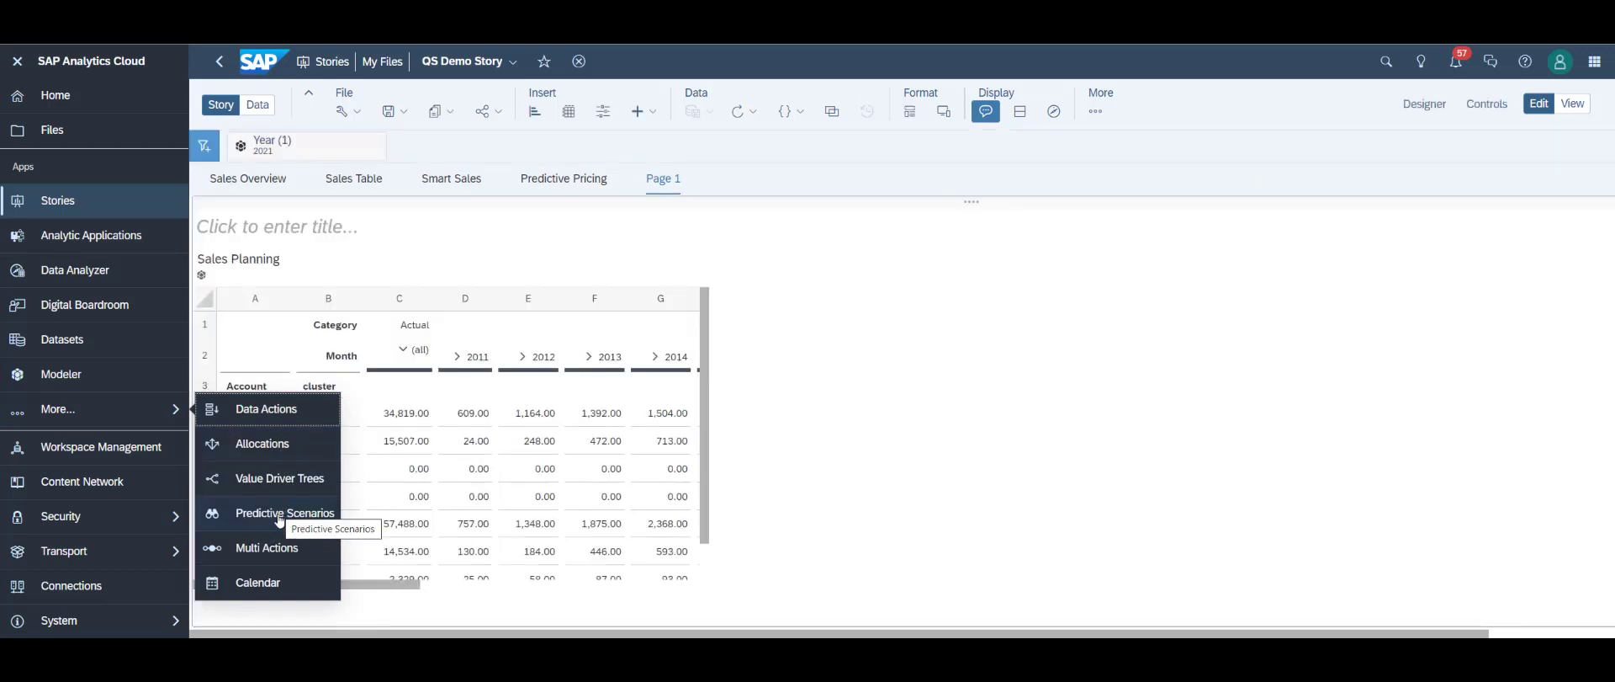
pyautogui.click(280, 515)
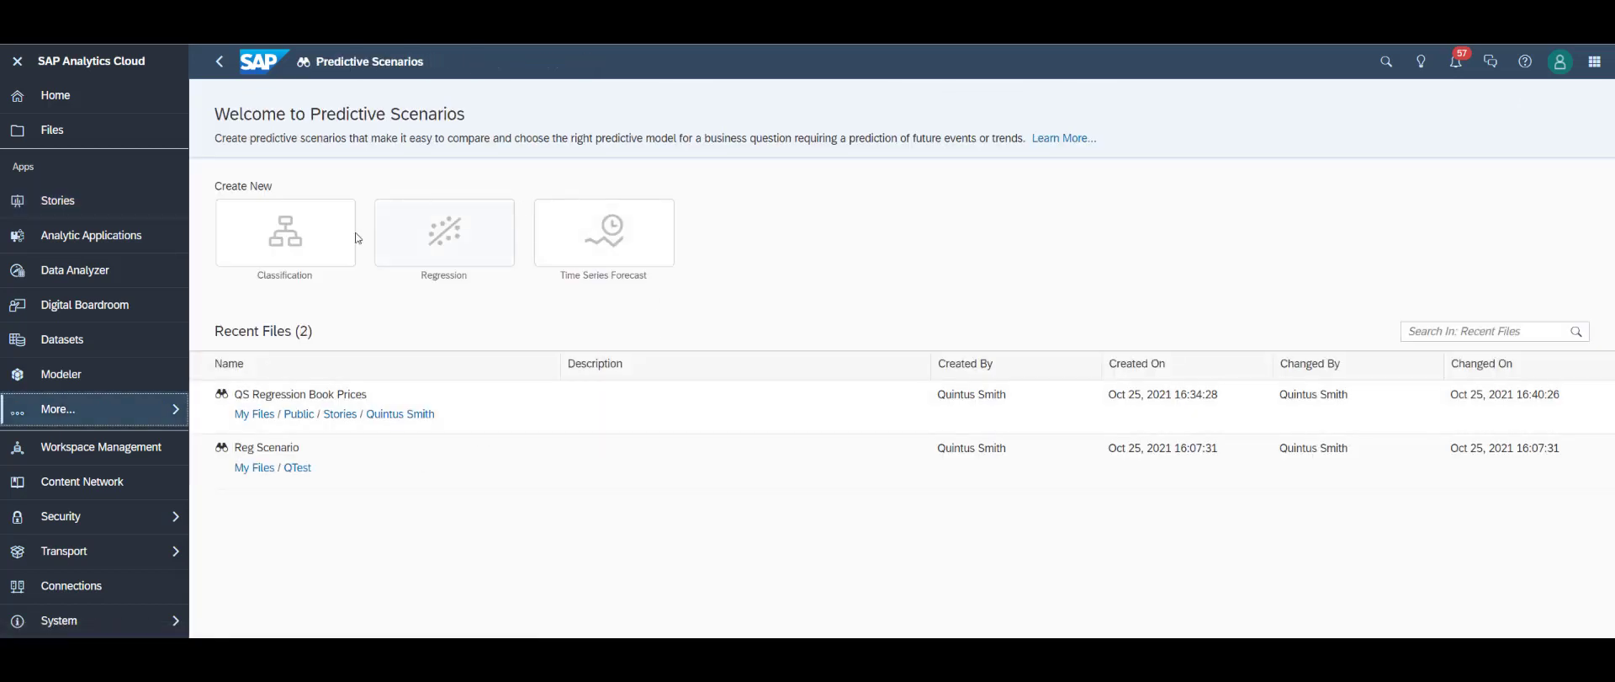
pyautogui.click(639, 252)
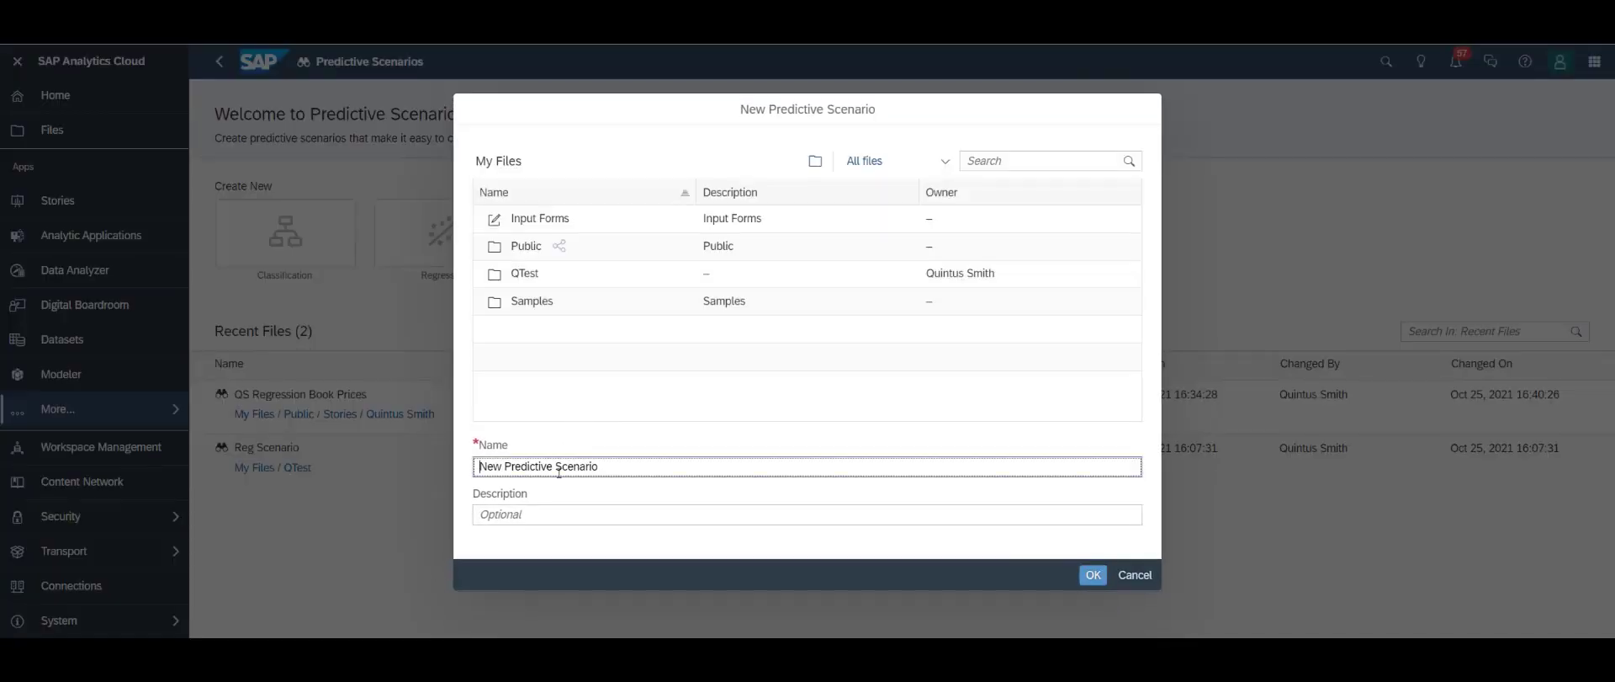
# Name the scenario QS Predictive Planning Scenario and create it in the personal folder under Public / Stories
pyautogui.moveTo(502, 465); pyautogui.dragTo(464, 463)
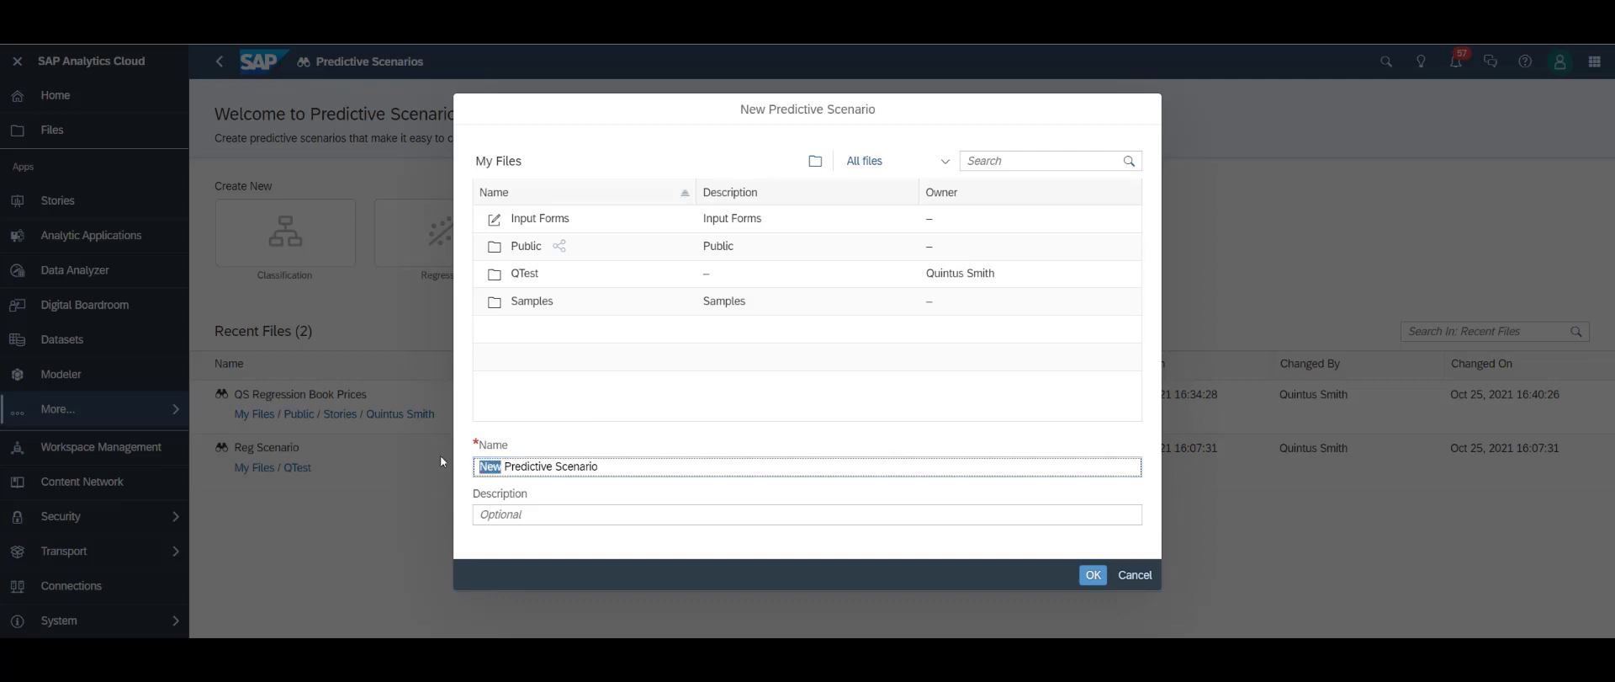
pyautogui.write('Qs')
pyautogui.press('BackSpace')
pyautogui.write('S')
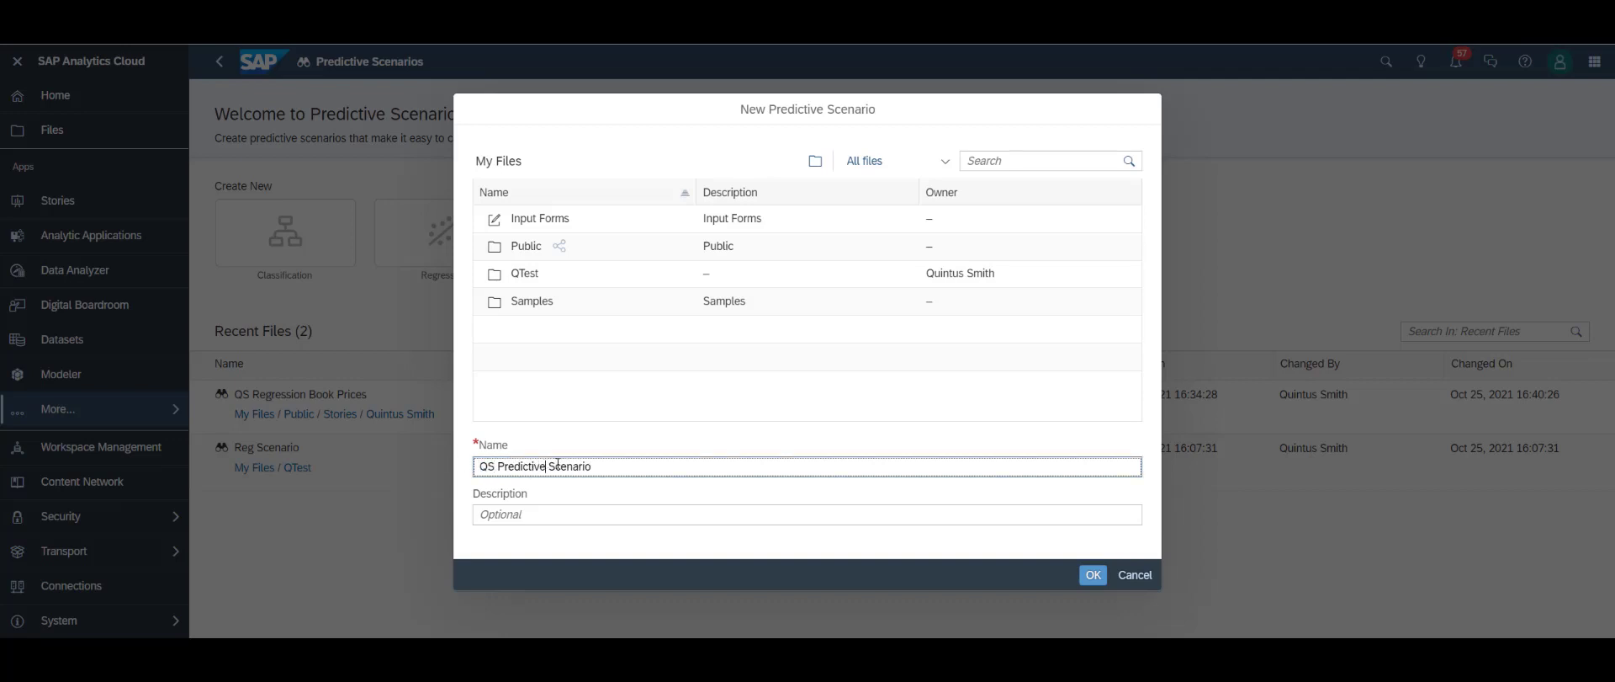
pyautogui.write(' Planning')
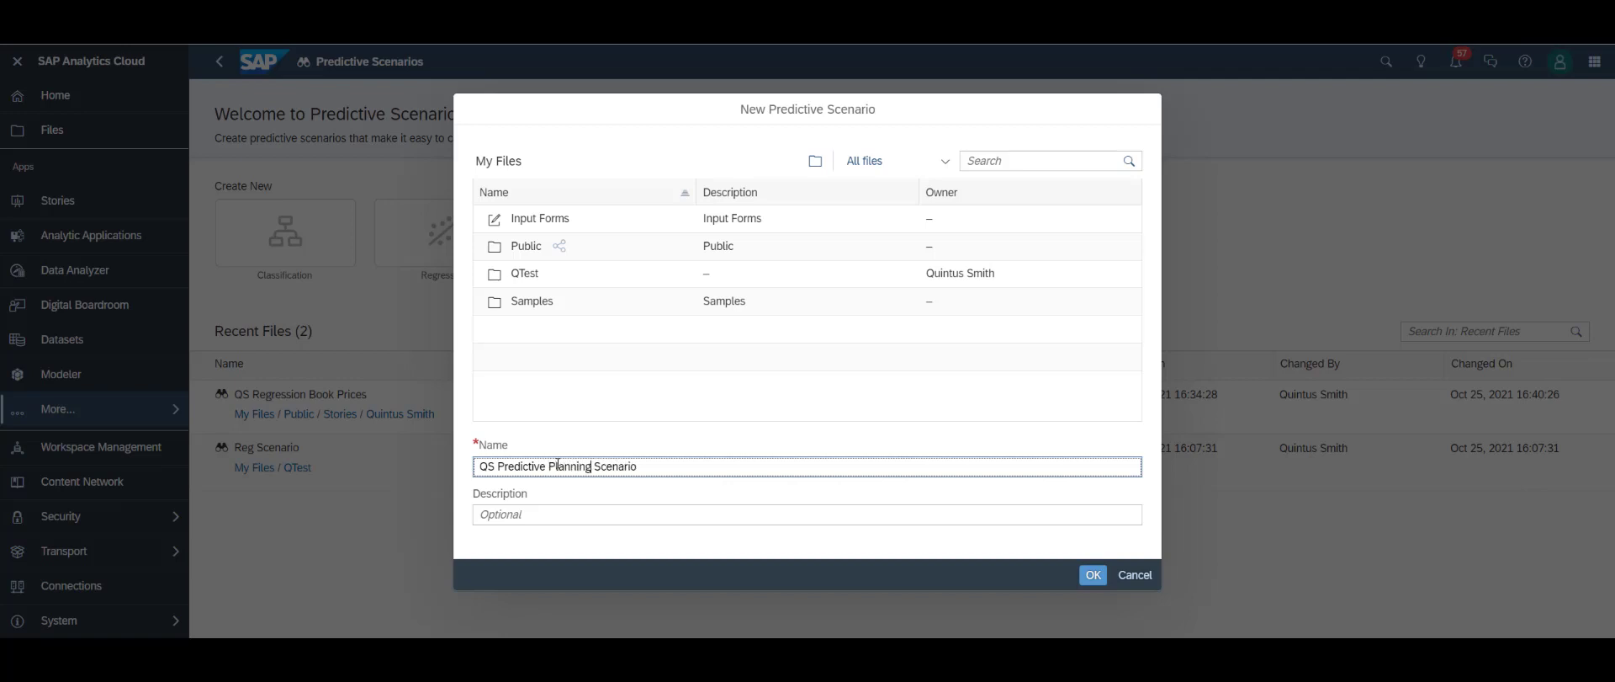
pyautogui.click(526, 246)
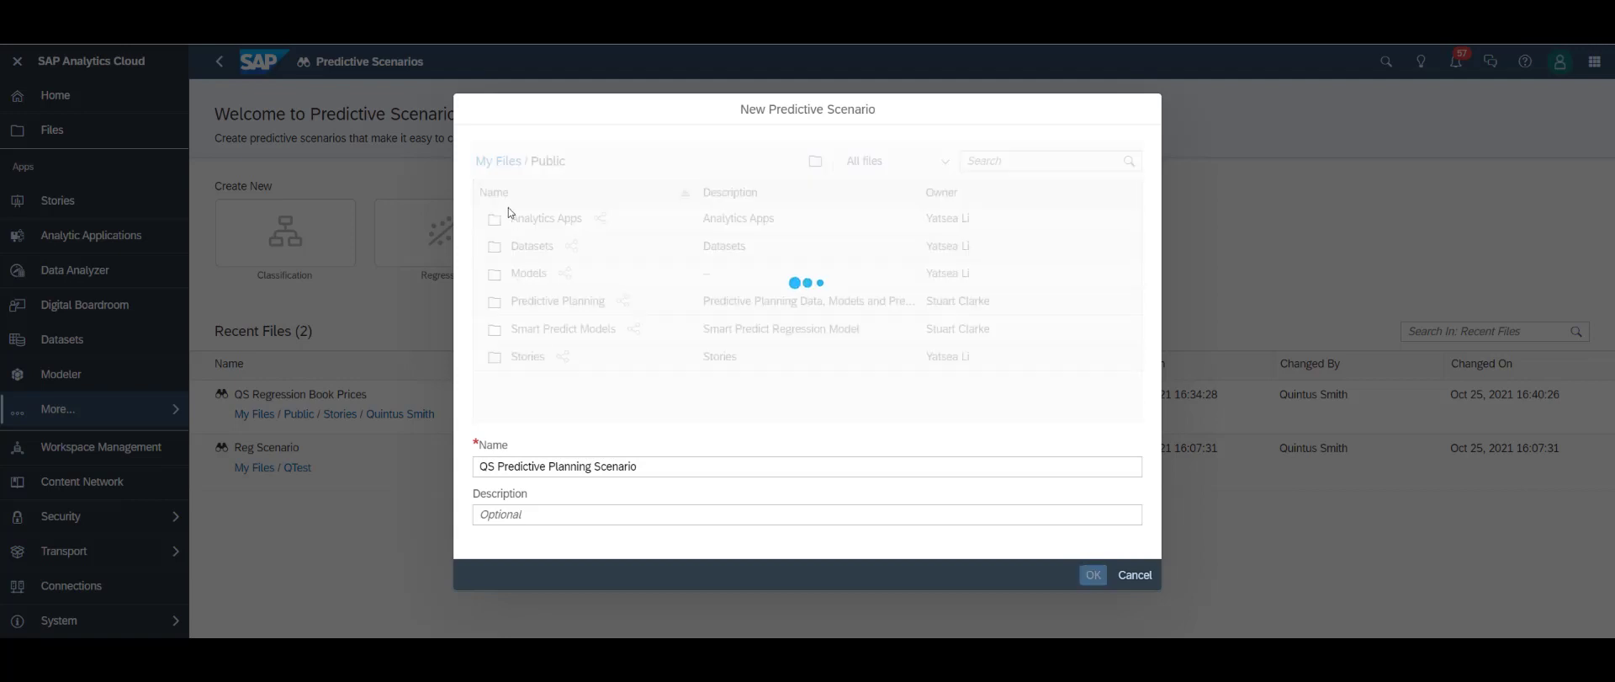
pyautogui.click(538, 220)
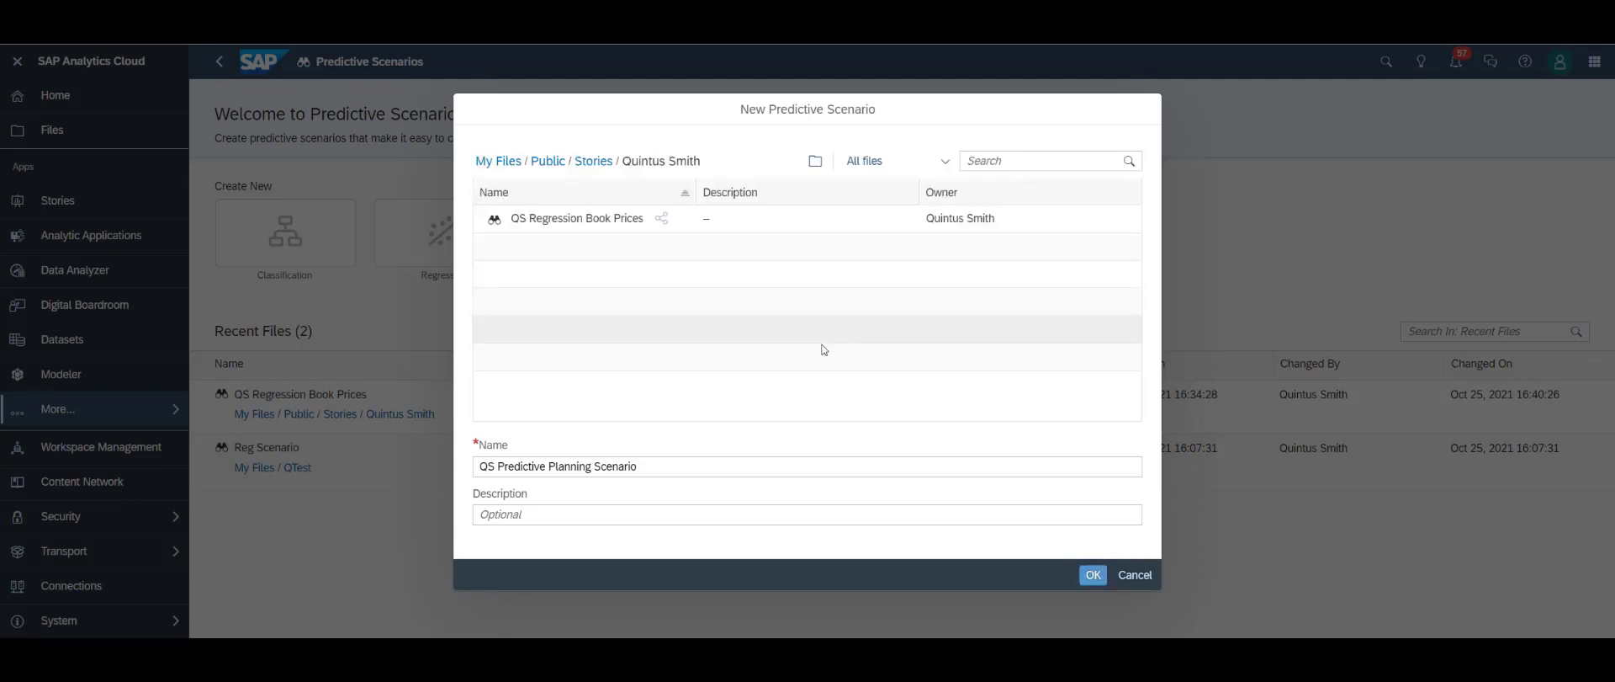
pyautogui.click(1079, 575)
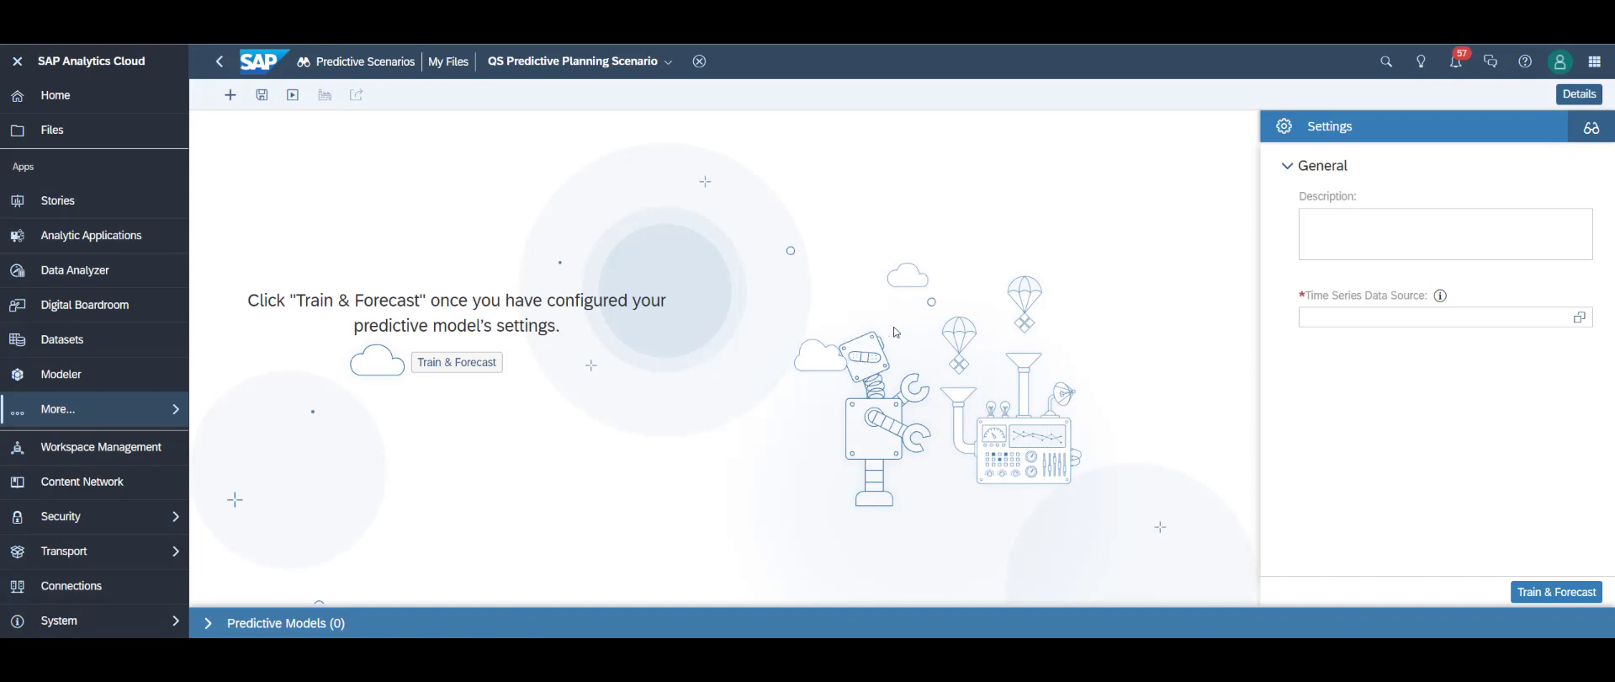
# Set the time series data source to the Sales Planning model from the personal folder under Public / Stories
pyautogui.click(1578, 321)
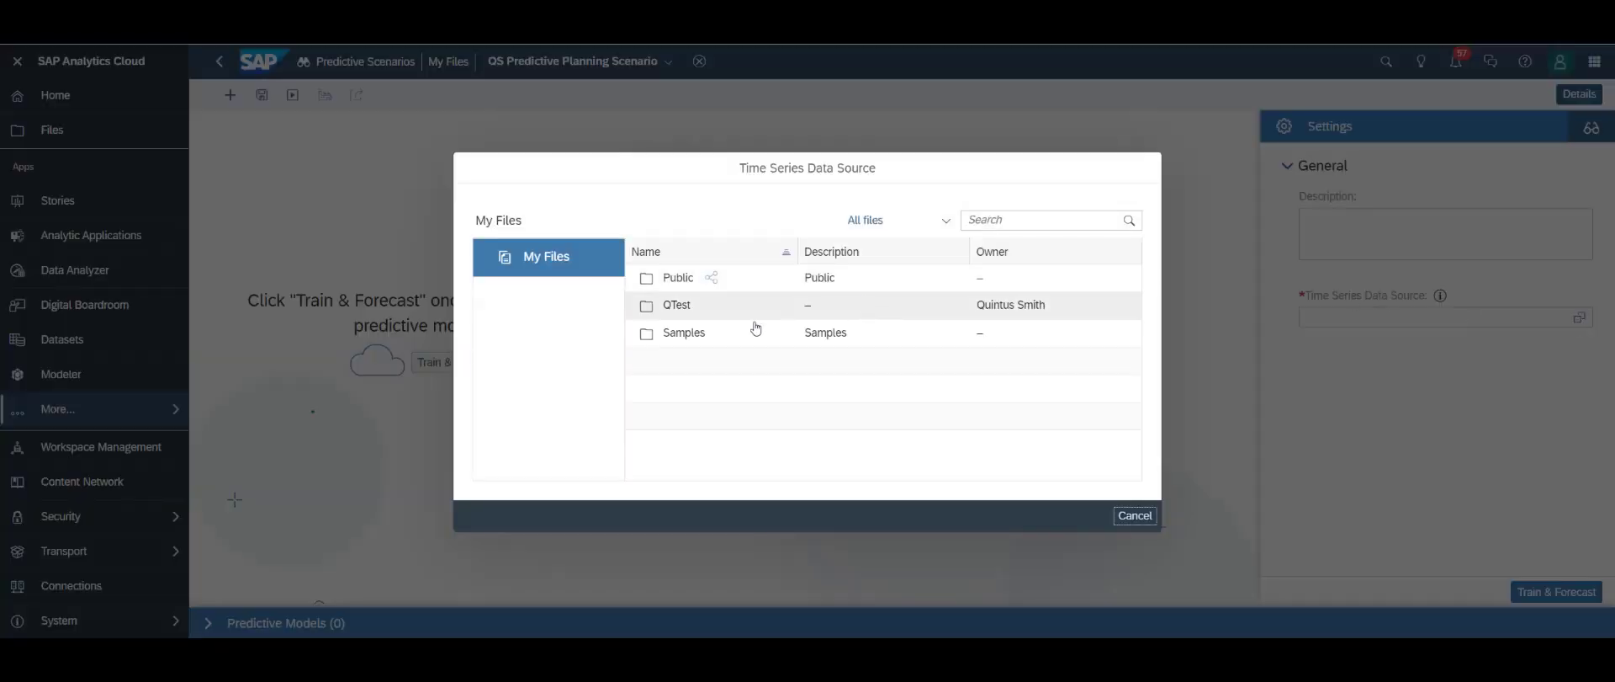
pyautogui.click(678, 281)
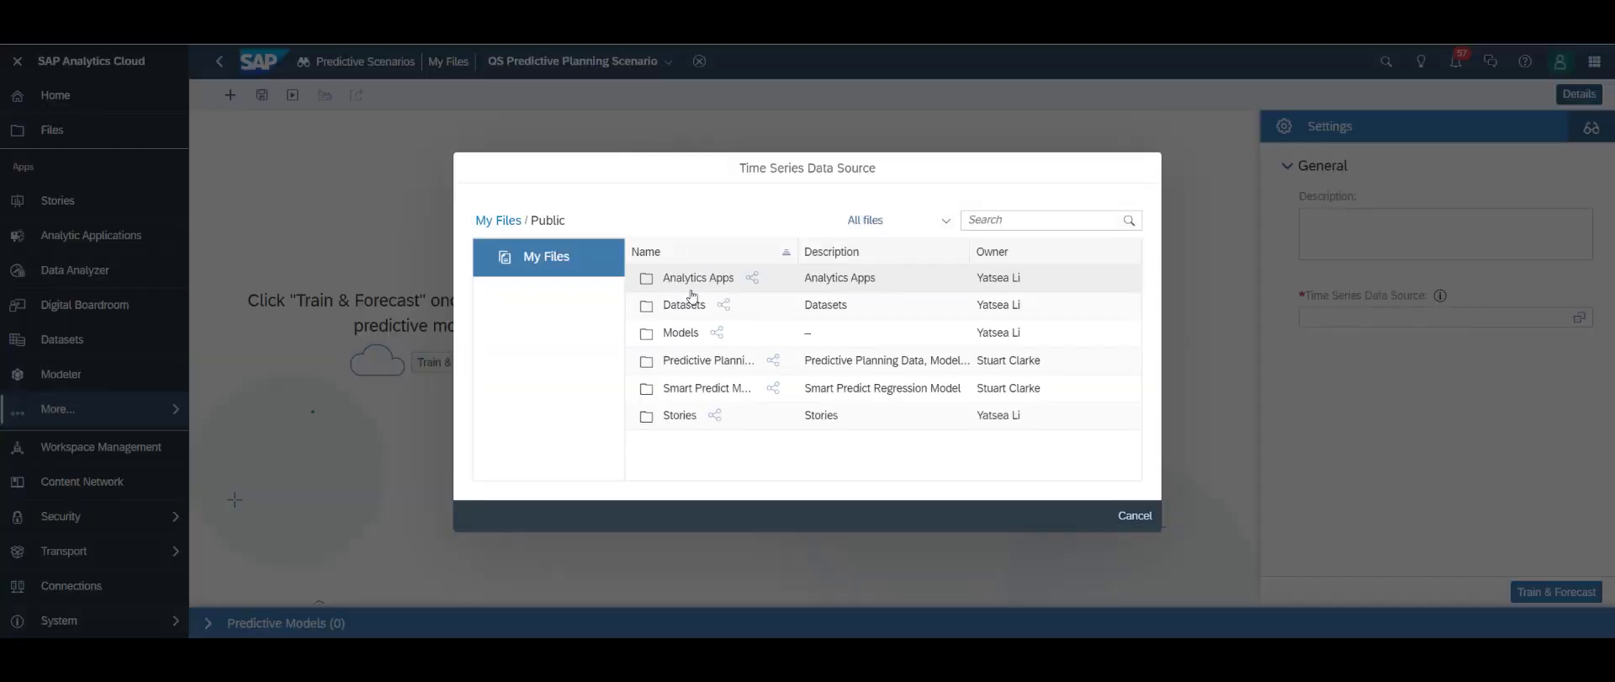
pyautogui.click(684, 415)
pyautogui.click(671, 280)
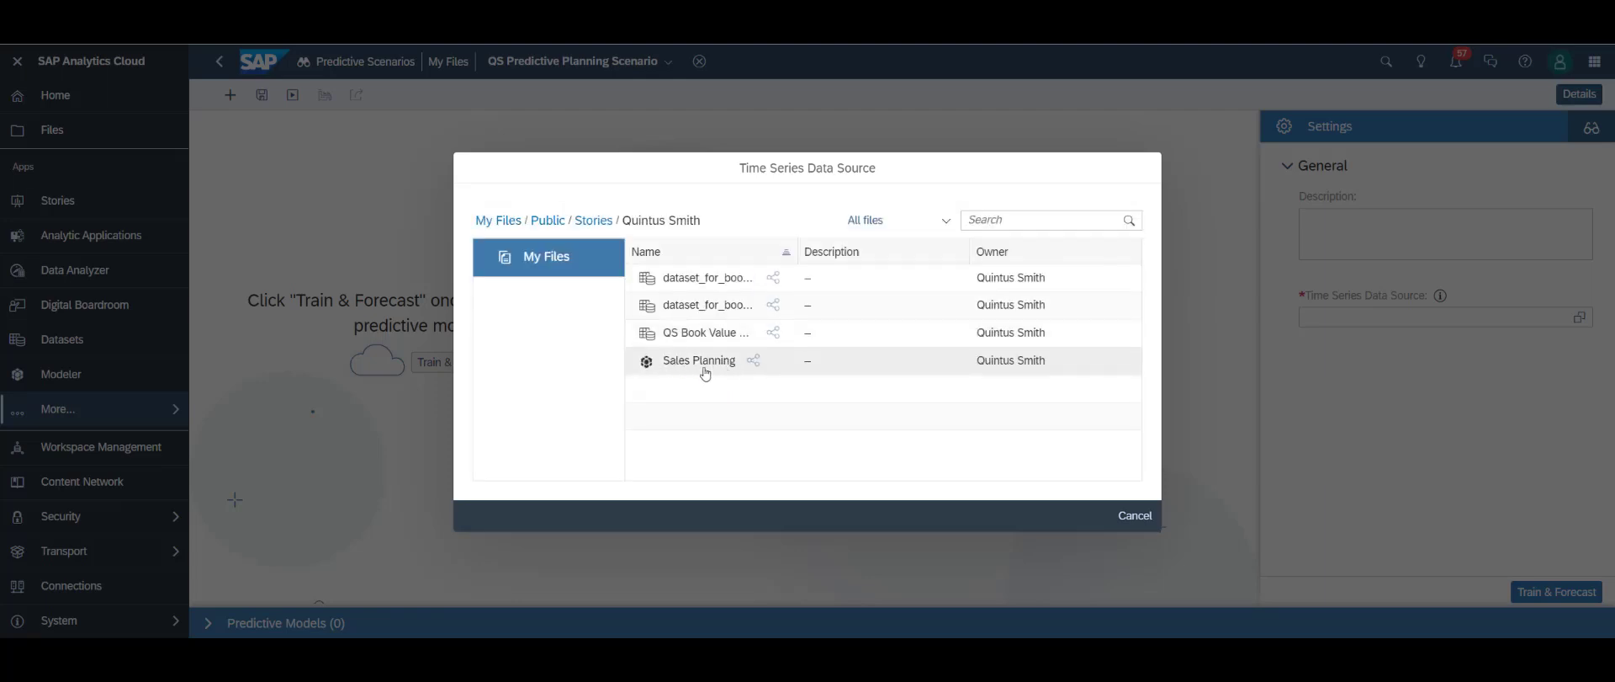
pyautogui.click(697, 362)
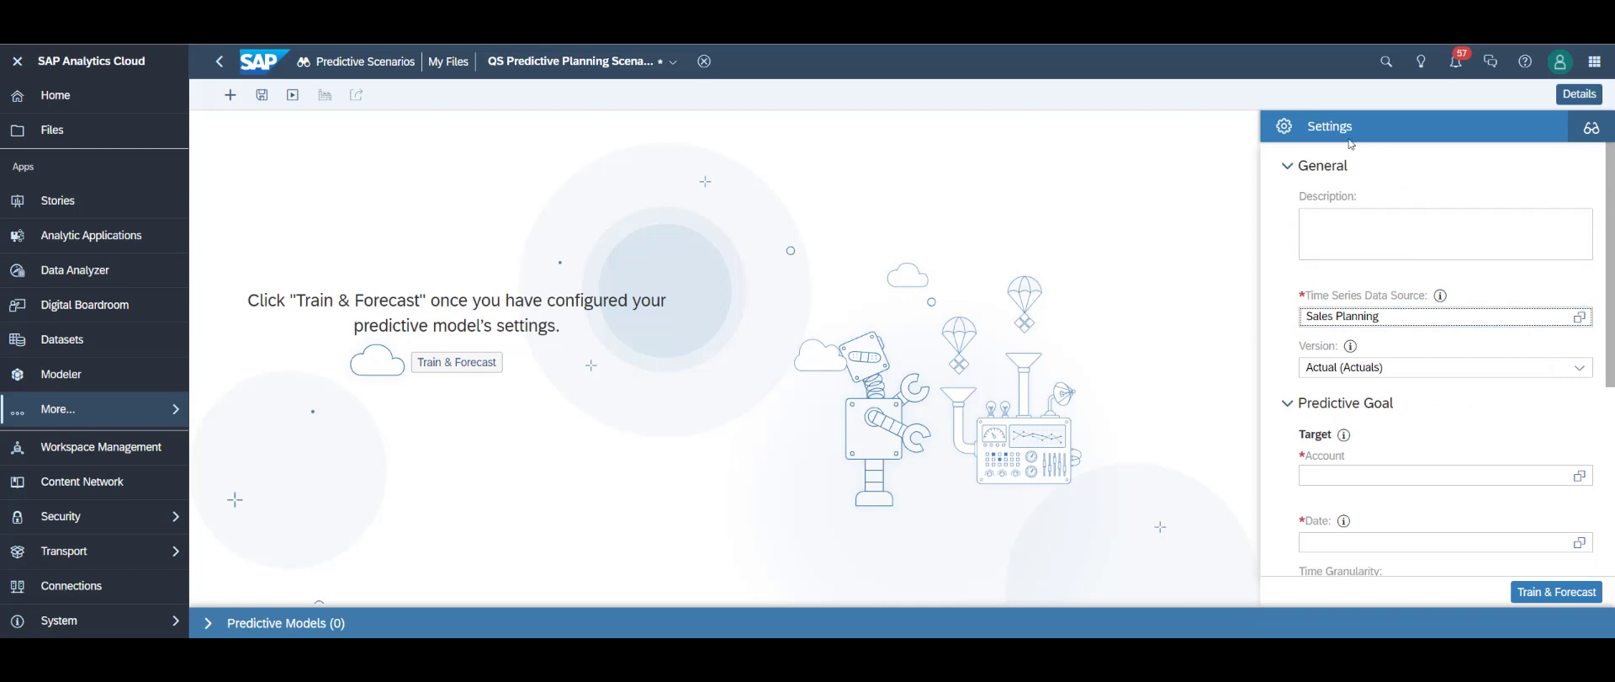
# Set Book Sales as the target account and Month as the date of the predictive goal
pyautogui.scroll(-1, 1448, 430)
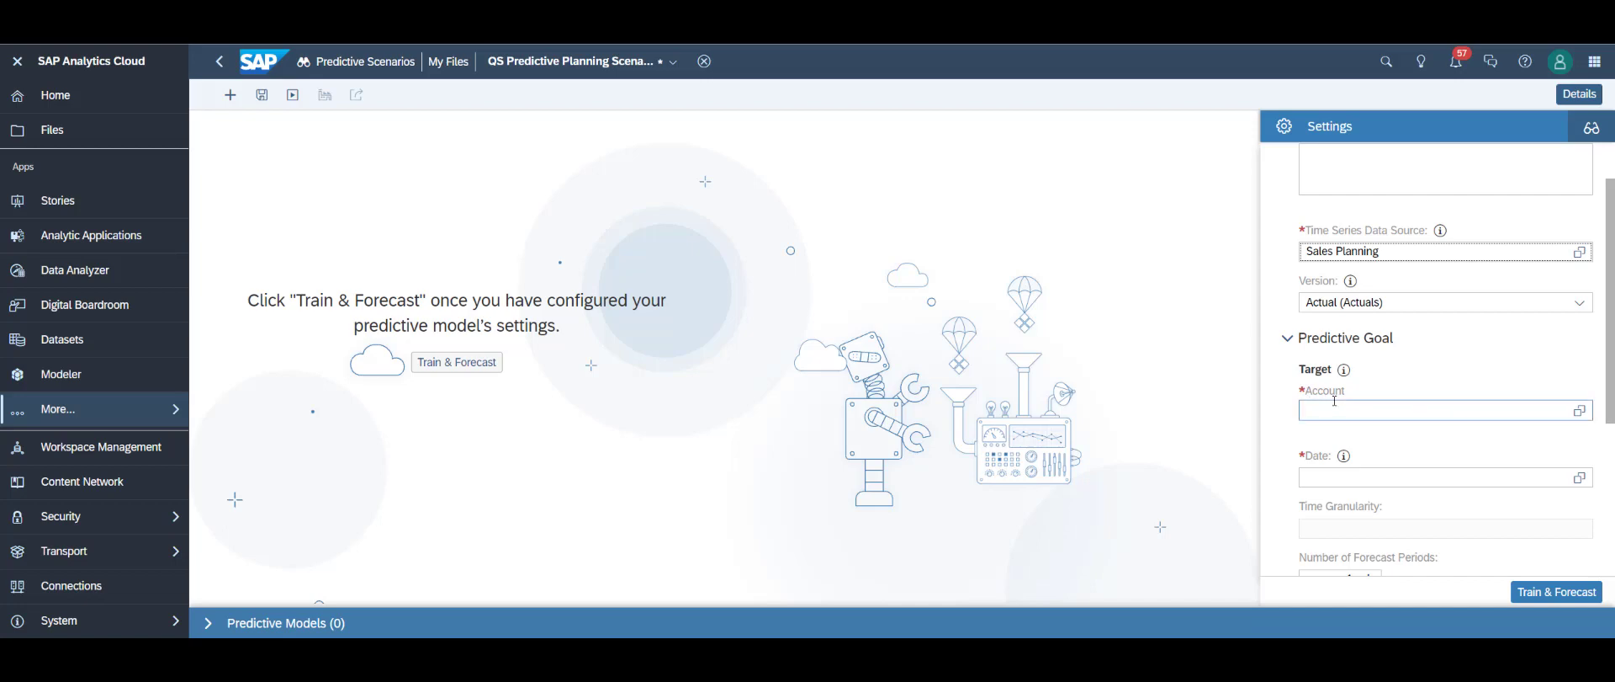
pyautogui.click(1581, 411)
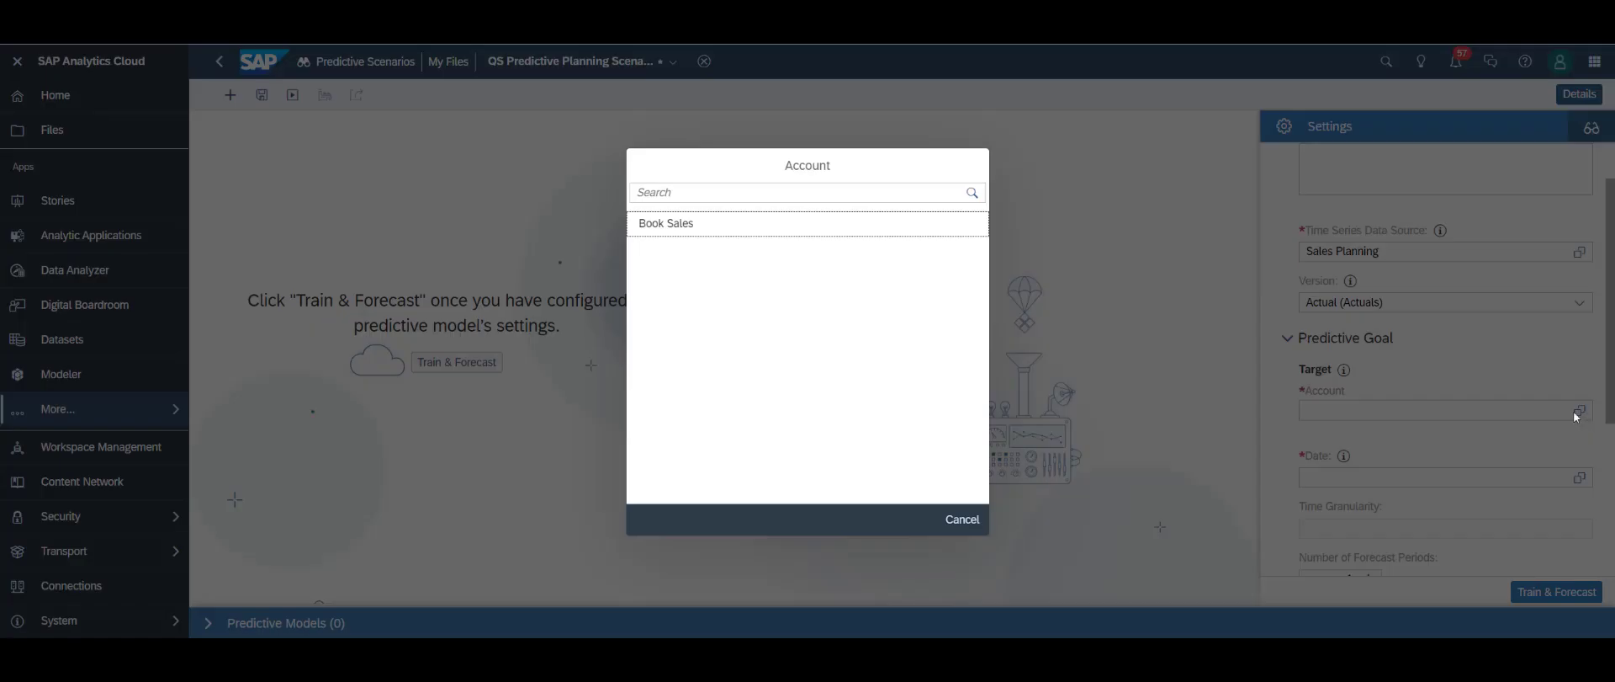
pyautogui.click(658, 224)
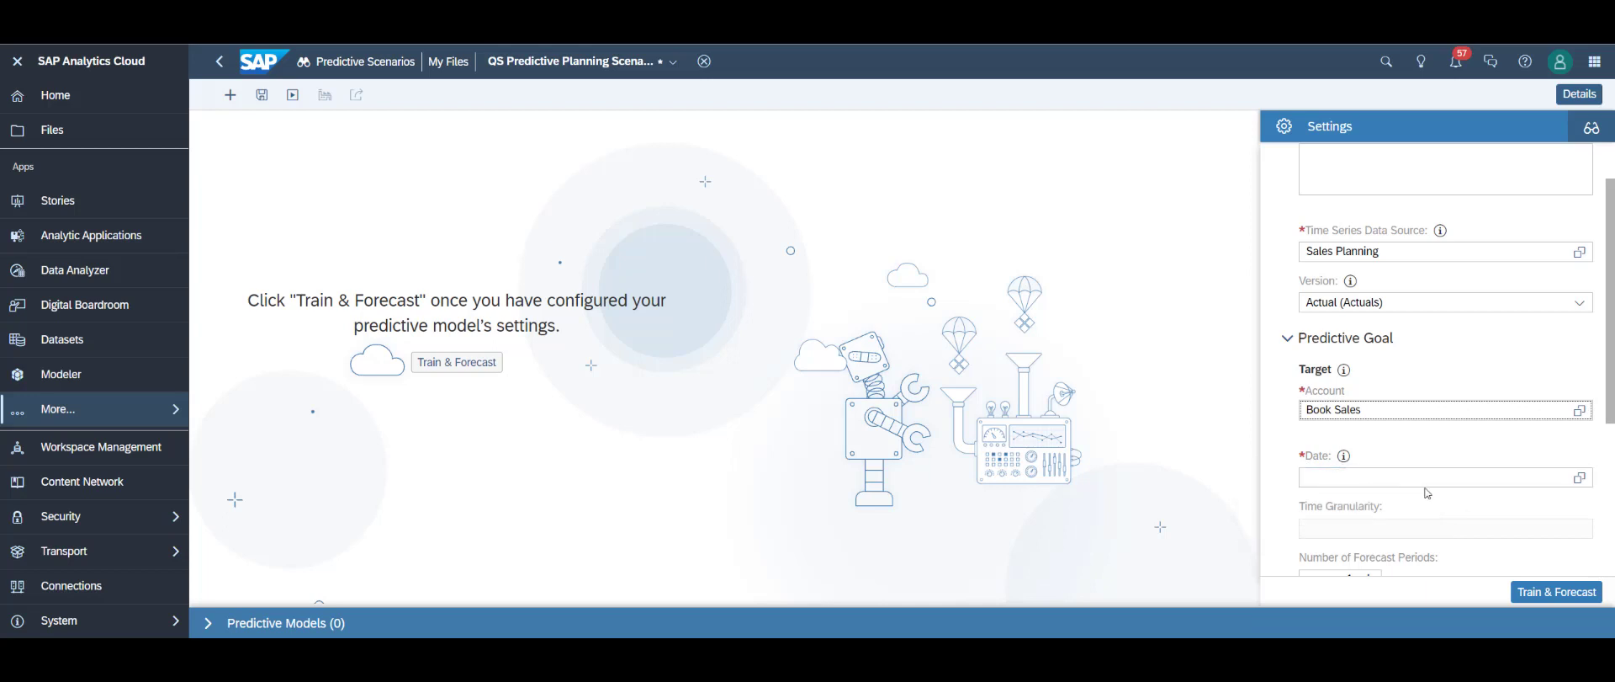
pyautogui.click(1580, 478)
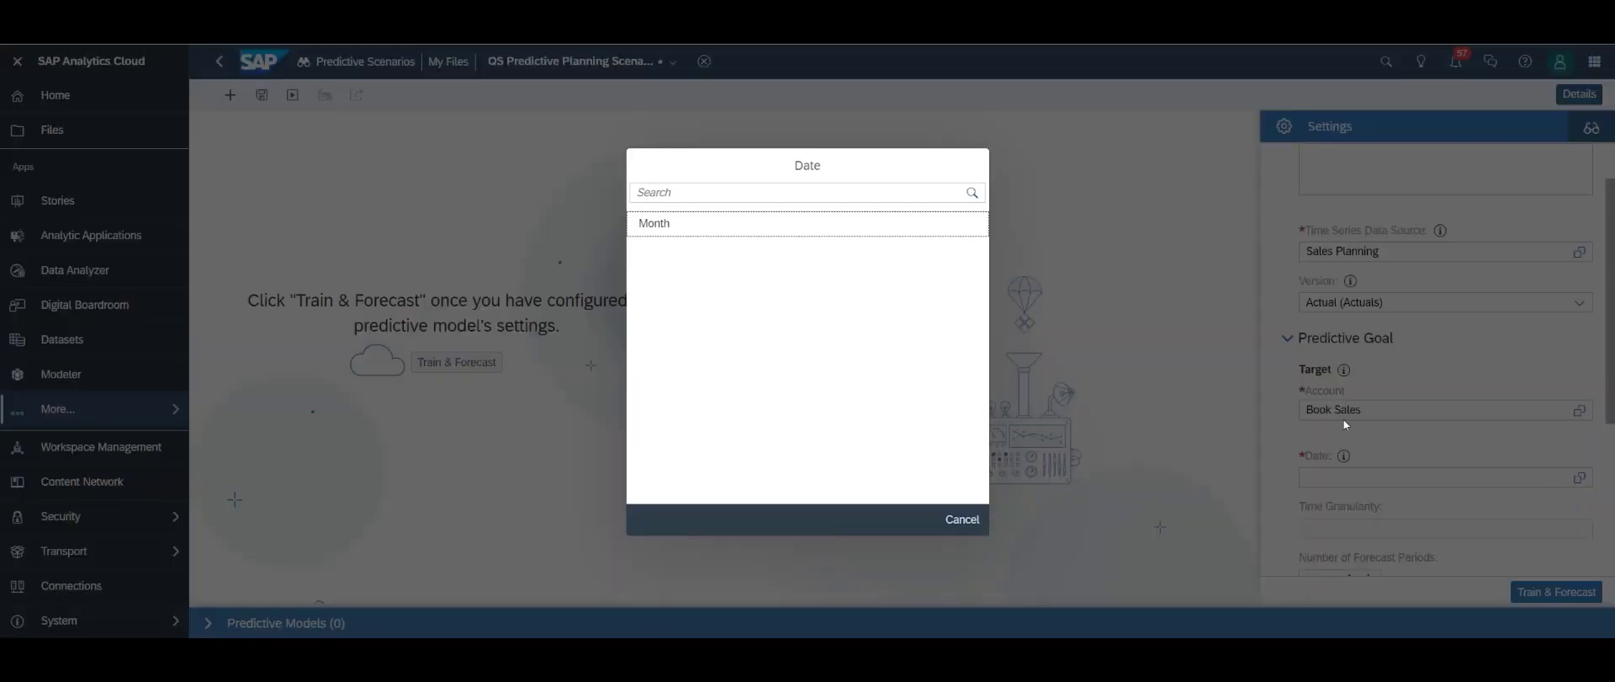
pyautogui.click(688, 241)
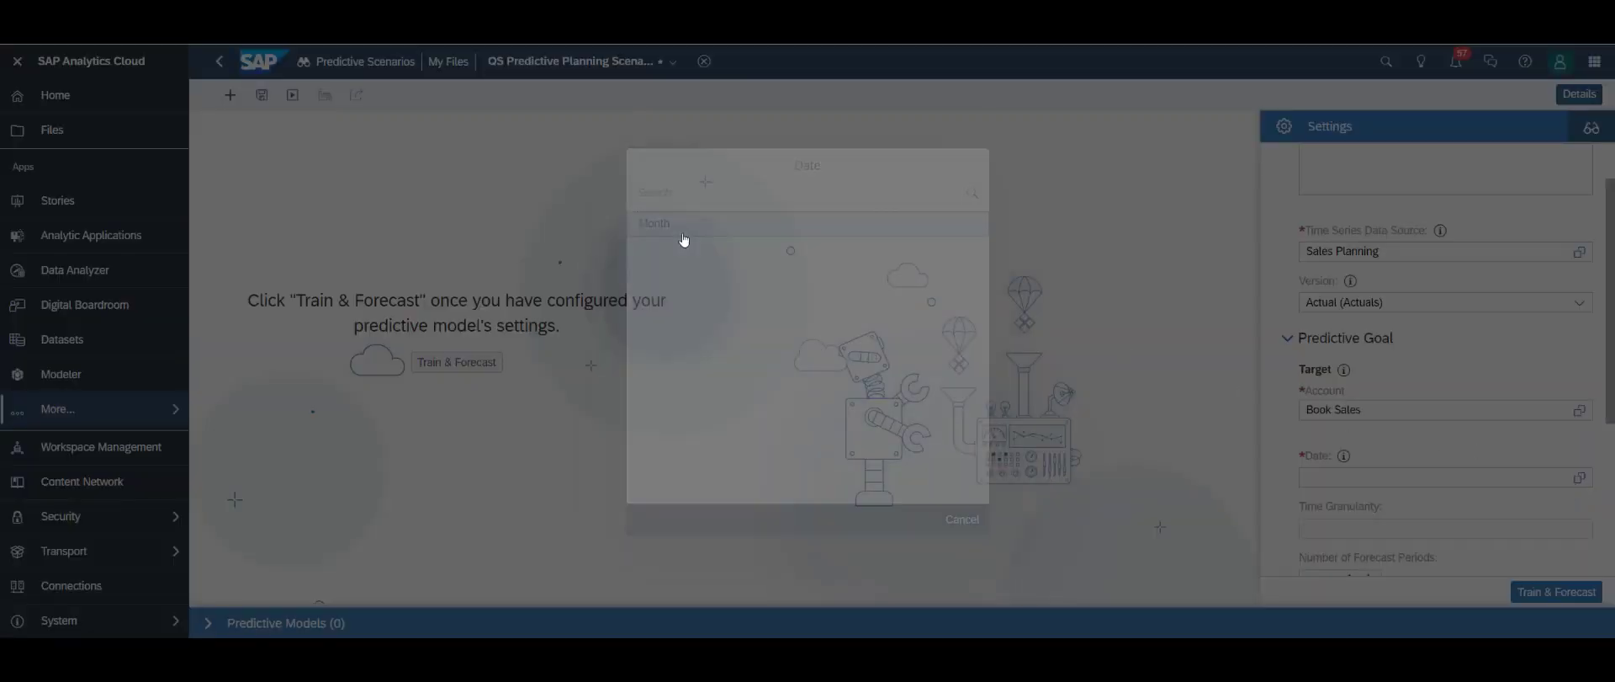
# Set the number of forecast periods to 12 and choose cluster as the entity
pyautogui.scroll(-1, 1377, 501)
pyautogui.scroll(-2, 1377, 501)
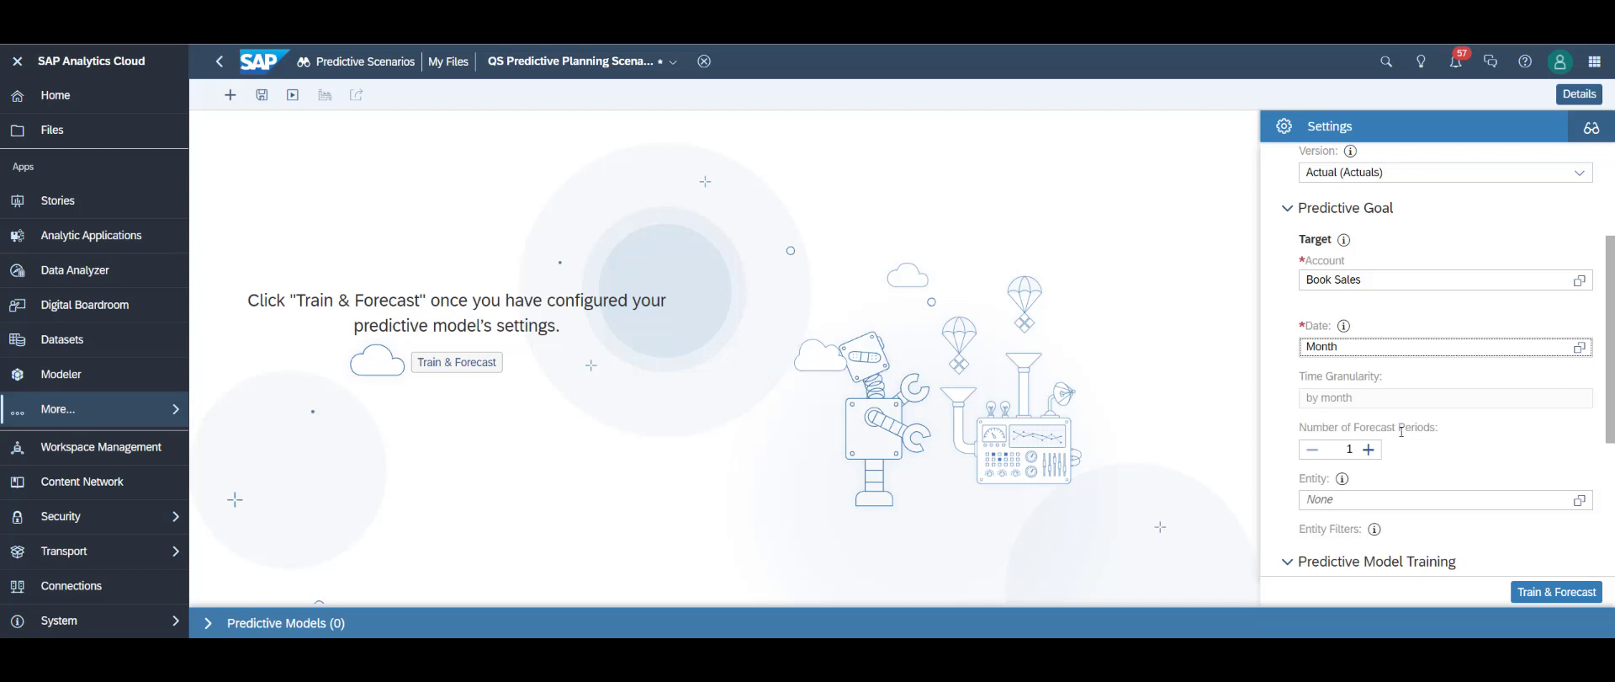
pyautogui.click(1369, 450)
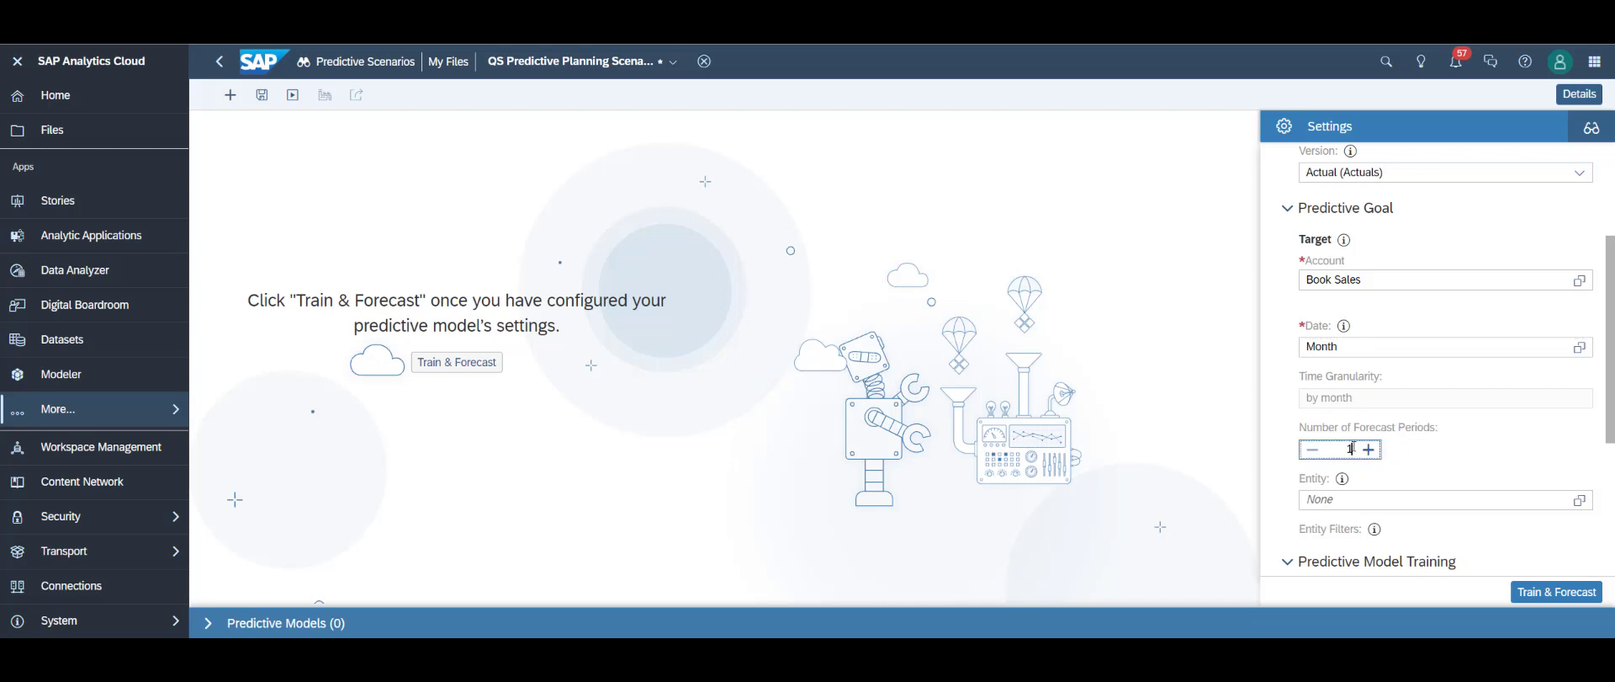
pyautogui.click(1351, 449)
pyautogui.write('2')
pyautogui.click(1580, 501)
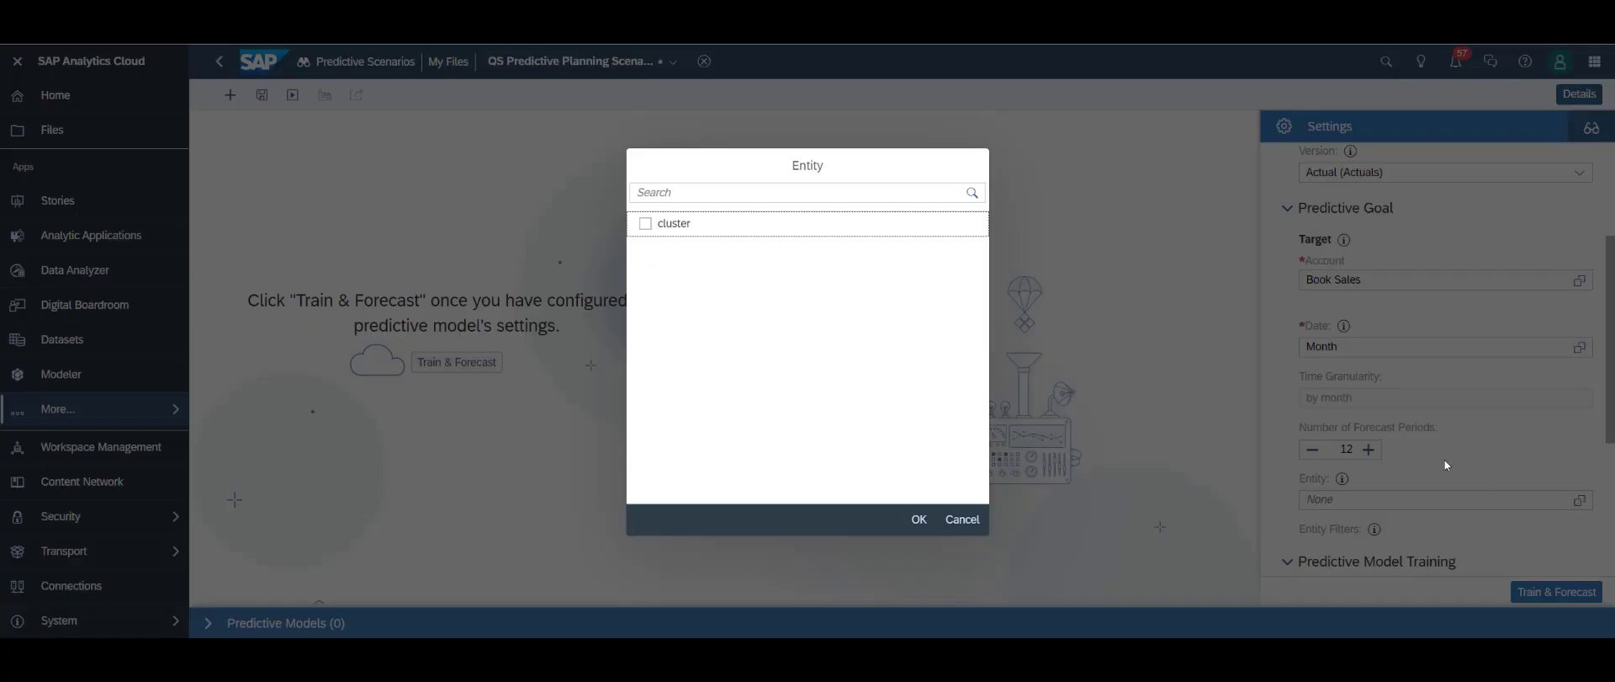
pyautogui.click(645, 225)
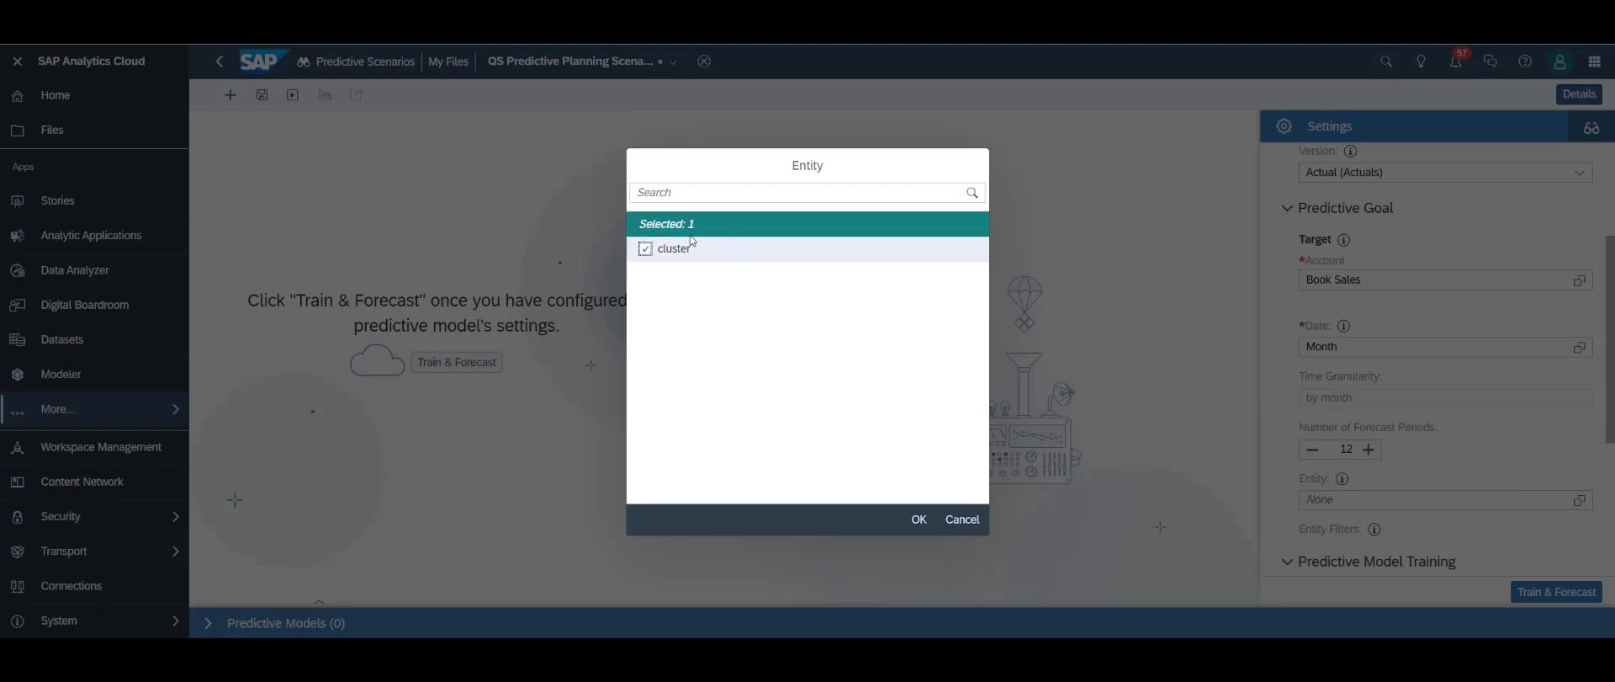
pyautogui.click(924, 522)
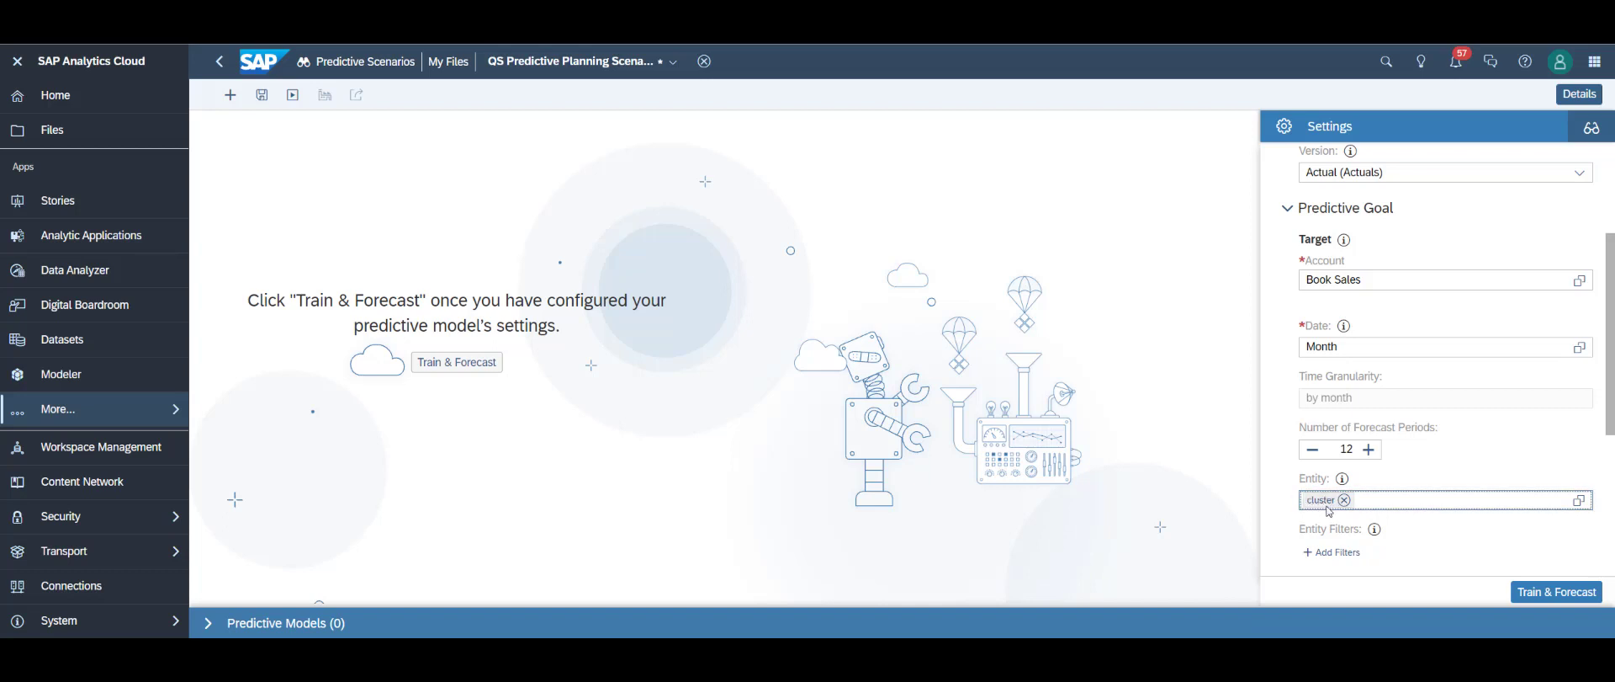
# Turn on converting negative forecast values to zero, and train and forecast the predictive model
pyautogui.scroll(-3, 1390, 493)
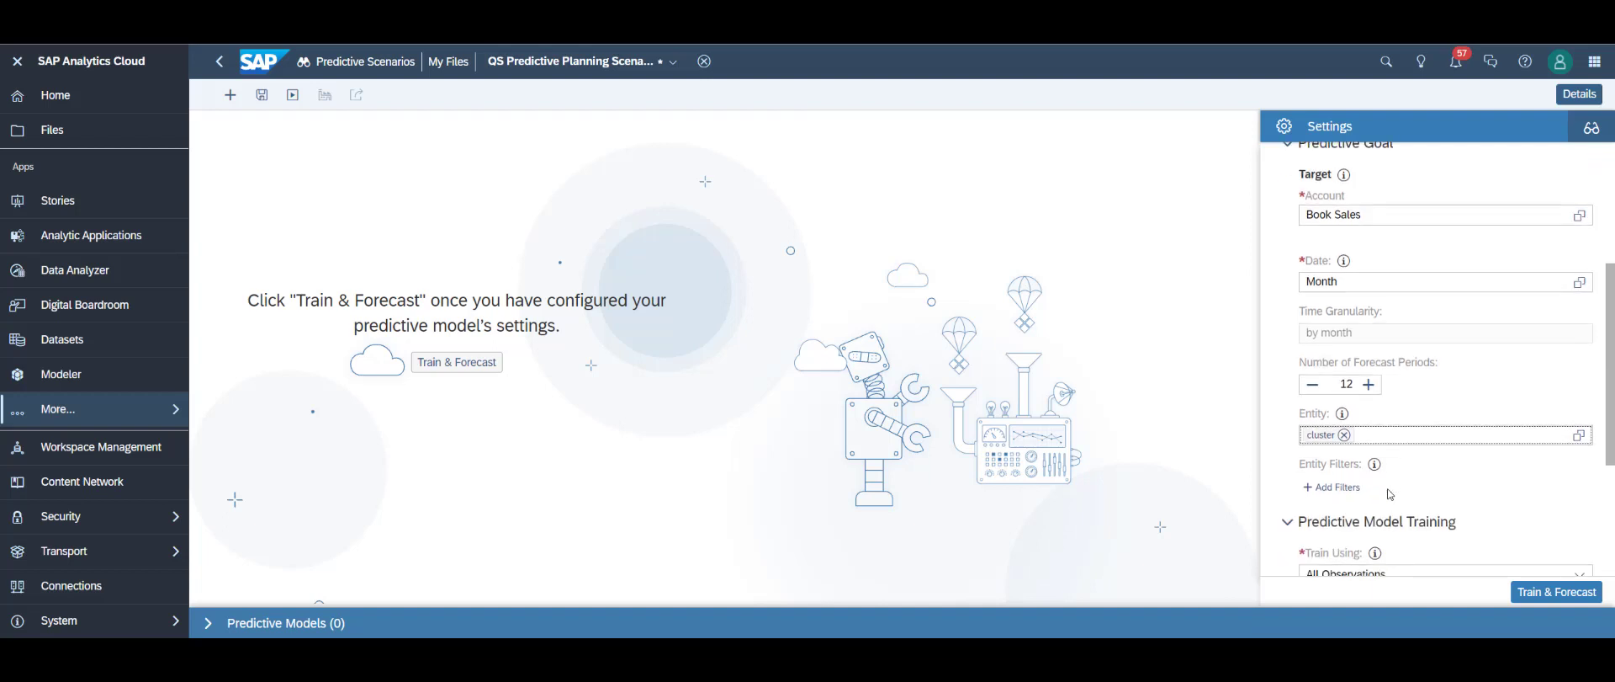
pyautogui.scroll(-1, 1397, 493)
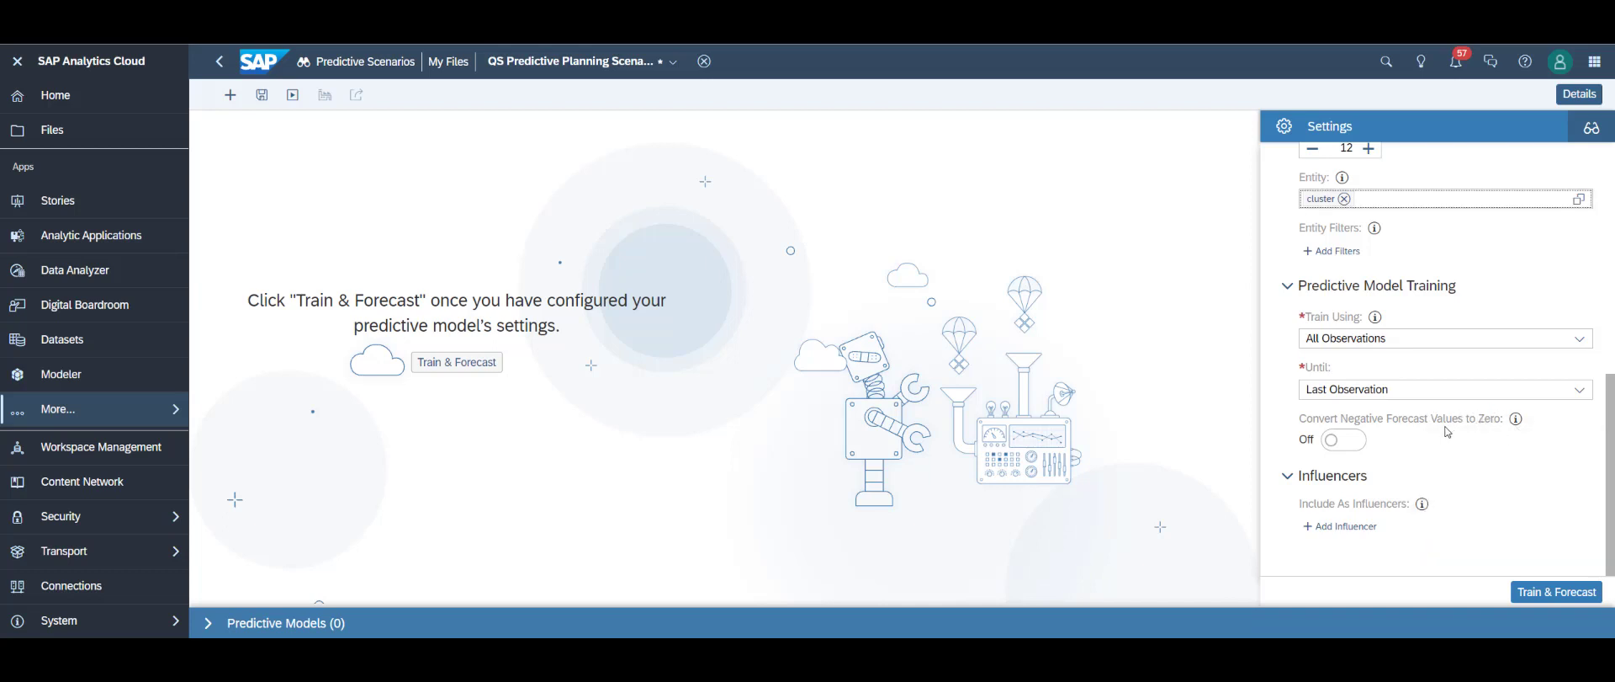
pyautogui.click(1341, 441)
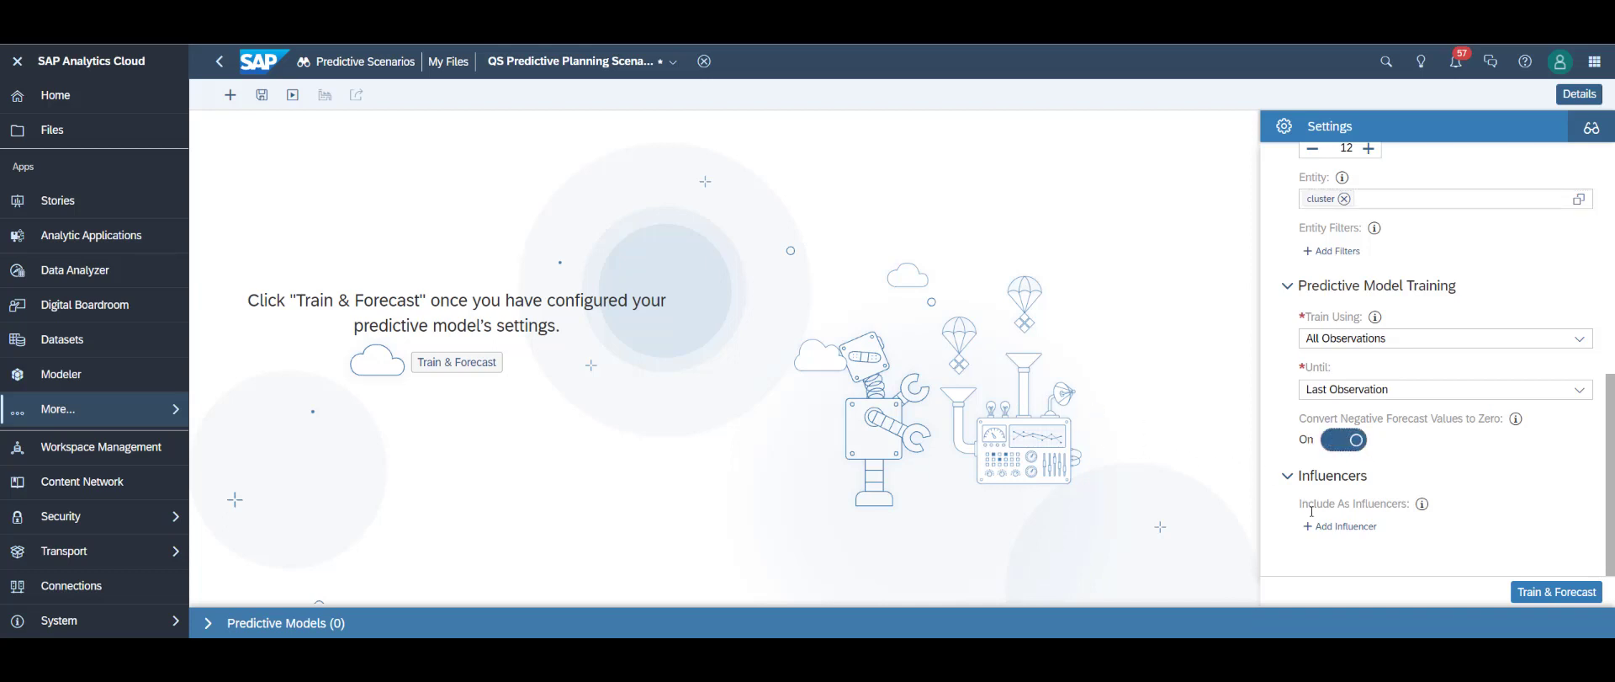
pyautogui.click(1556, 593)
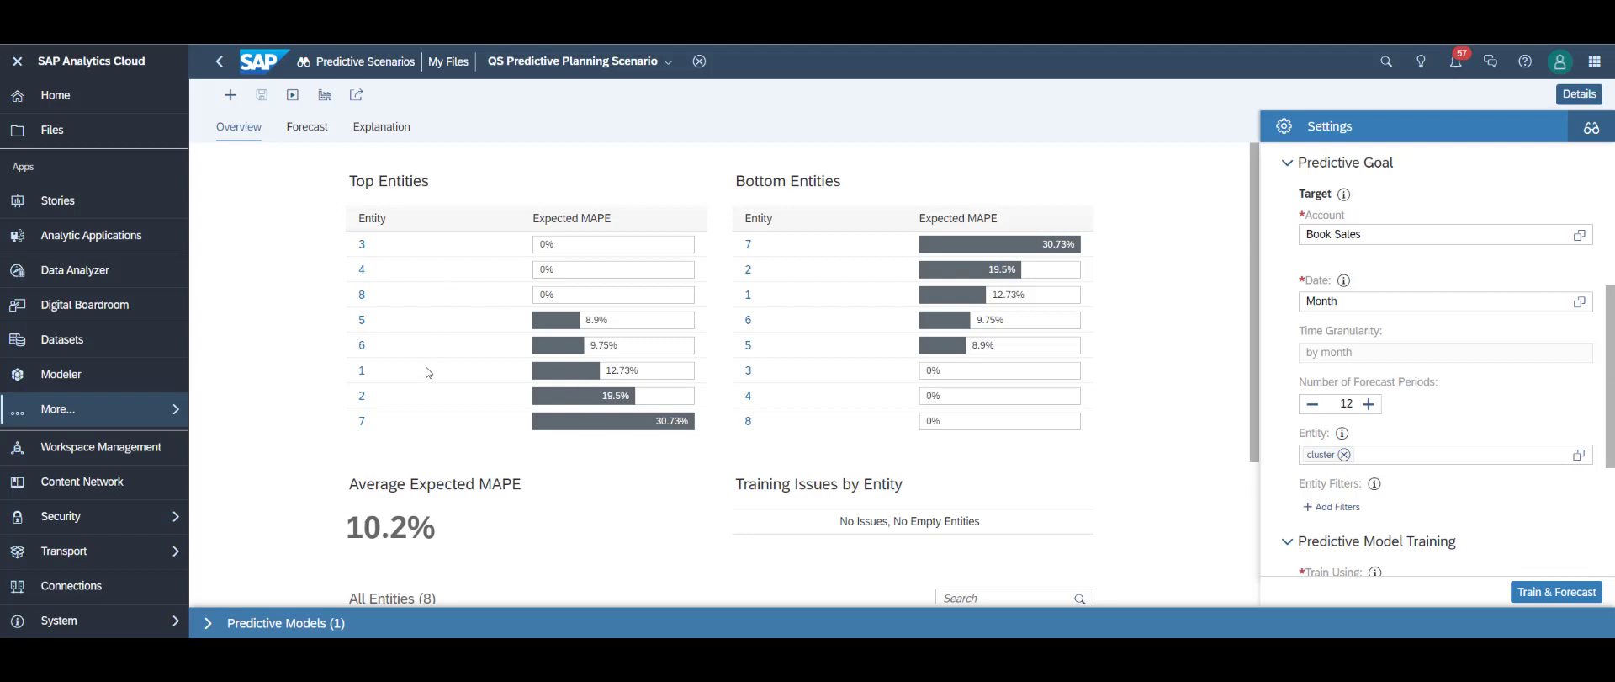
# Examine cluster 5's forecast results: the forecast versus actual chart with its error bounds and outliers, and the monthly forecasts table
pyautogui.click(363, 321)
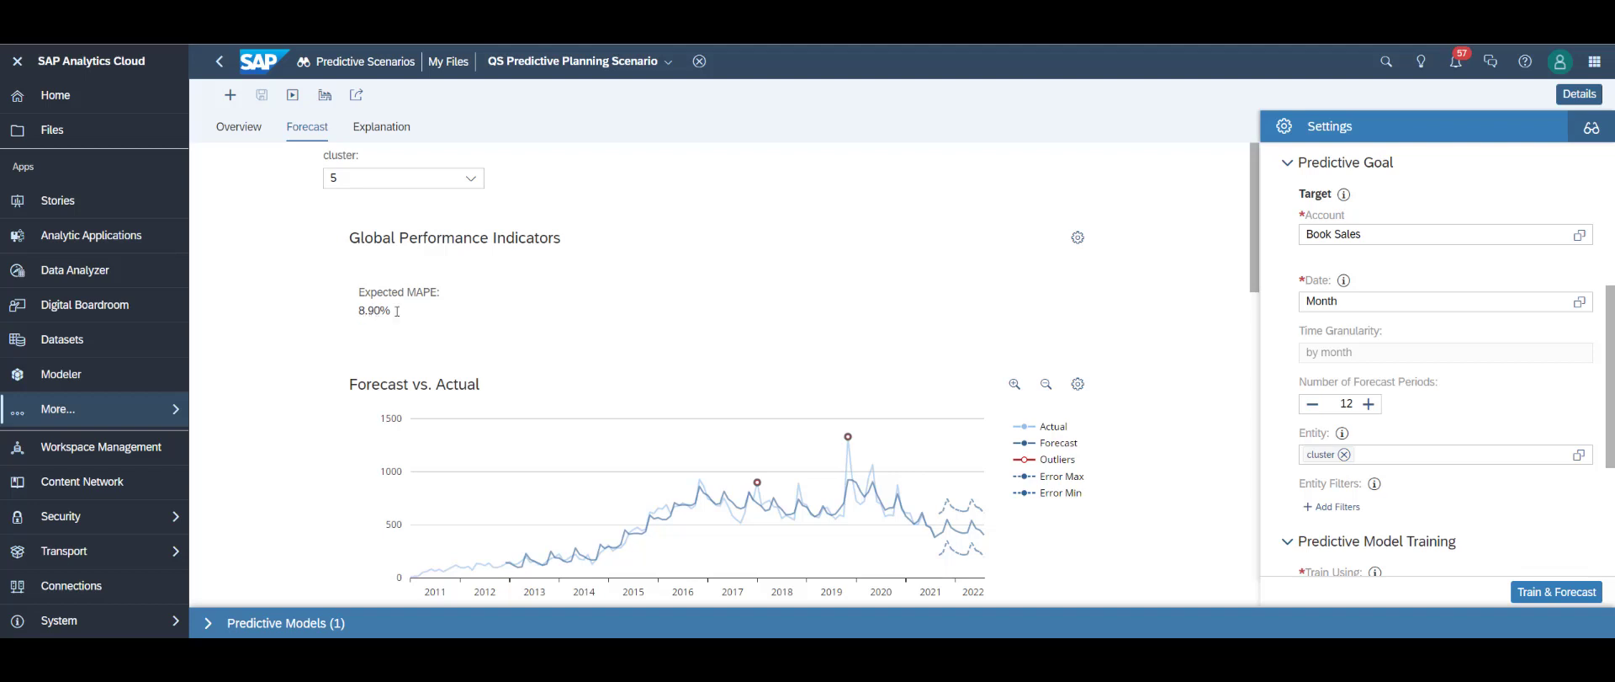
pyautogui.scroll(-1, 484, 426)
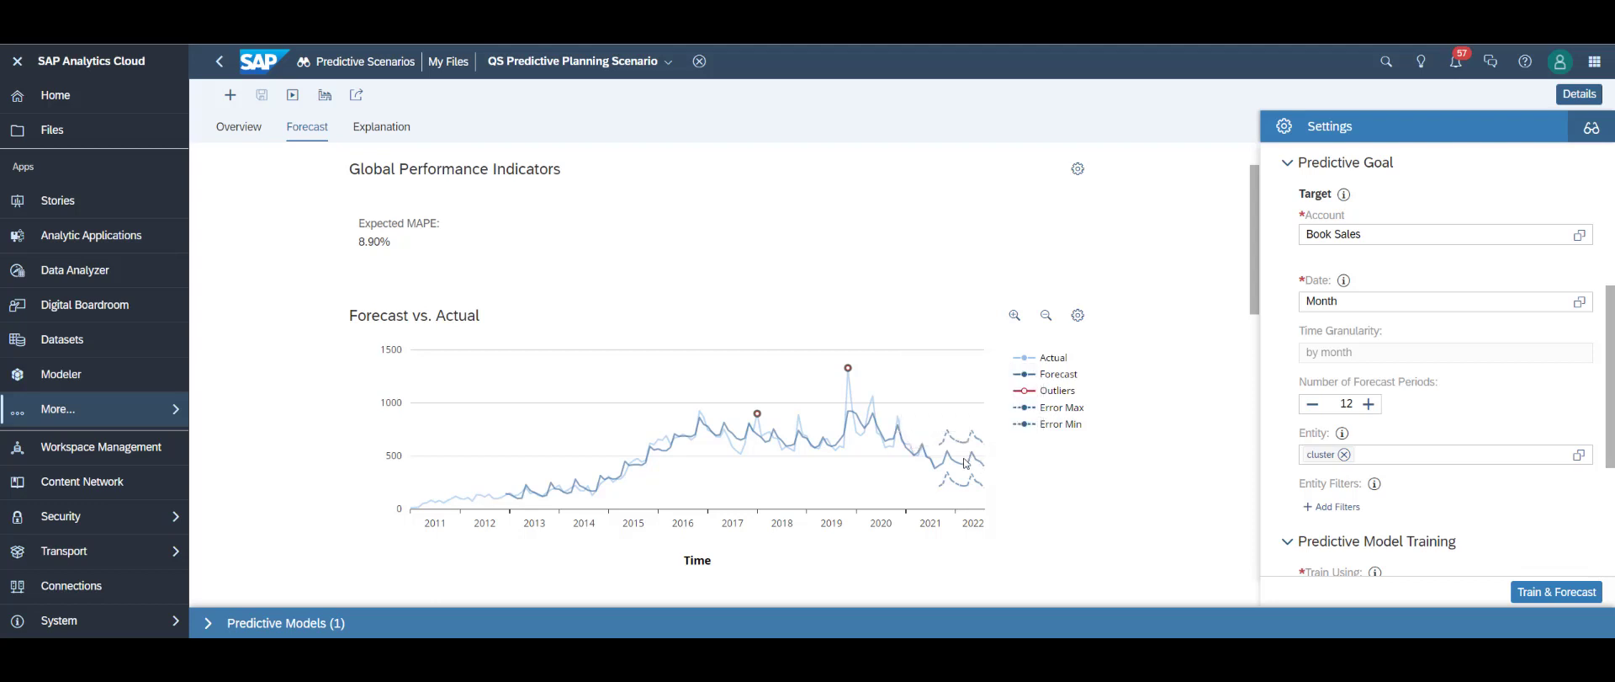
pyautogui.moveTo(963, 443)
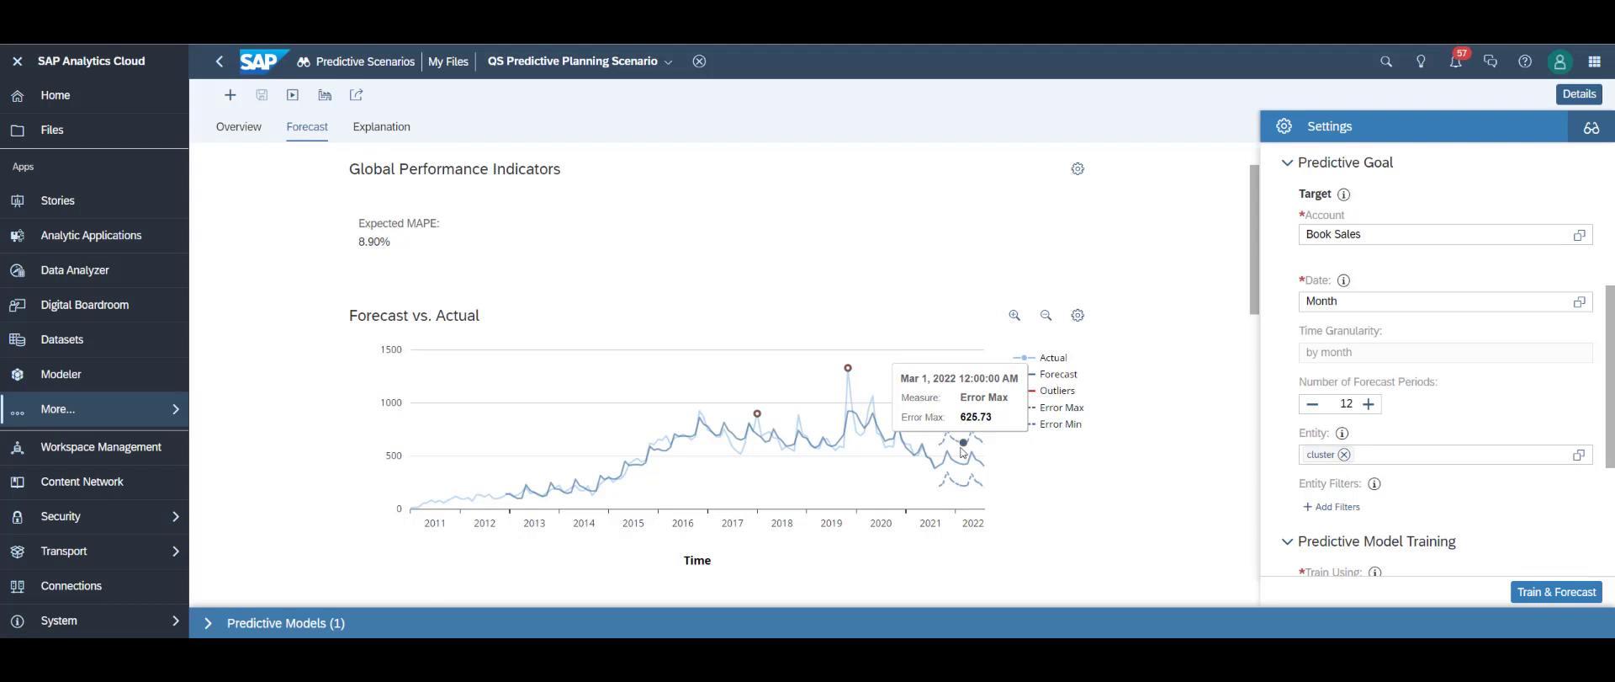
pyautogui.moveTo(966, 486)
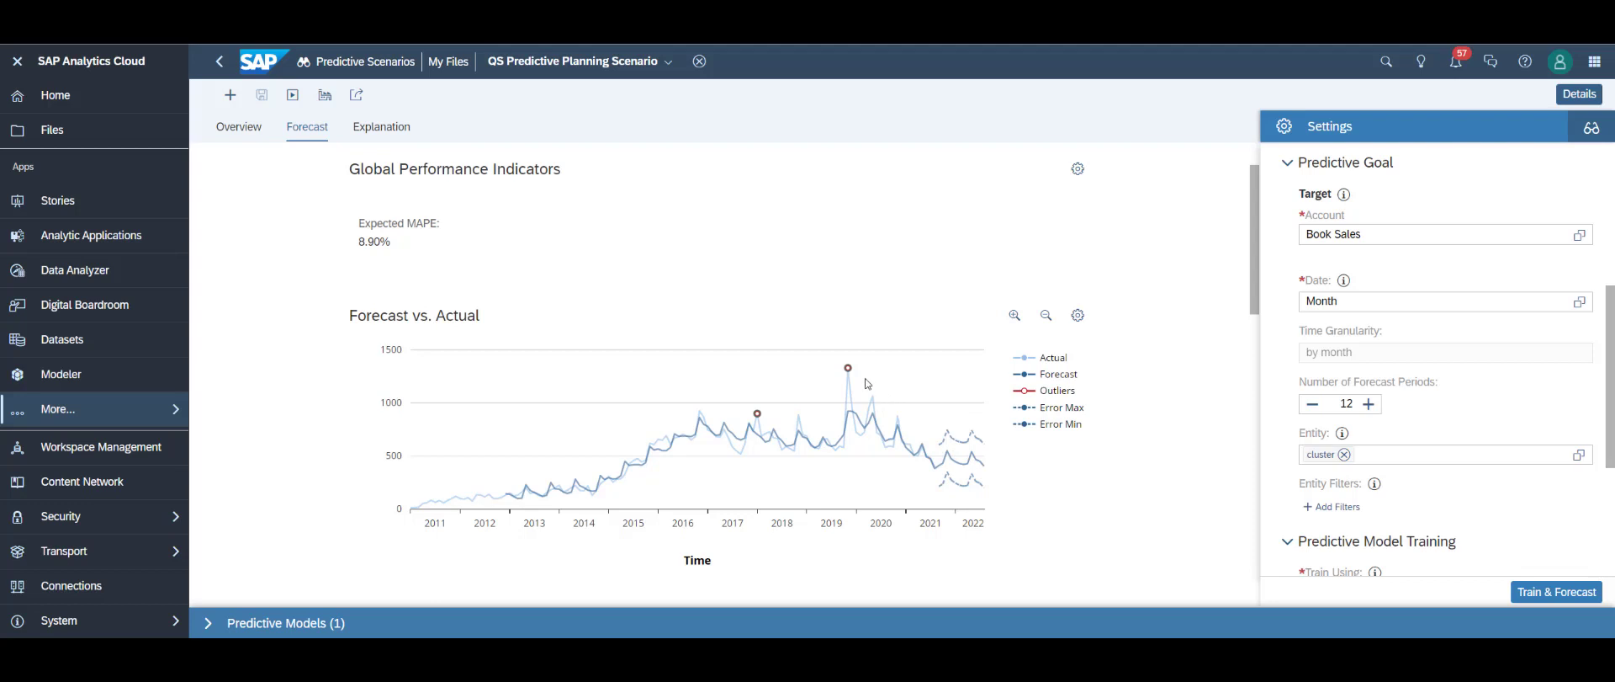
pyautogui.moveTo(848, 371)
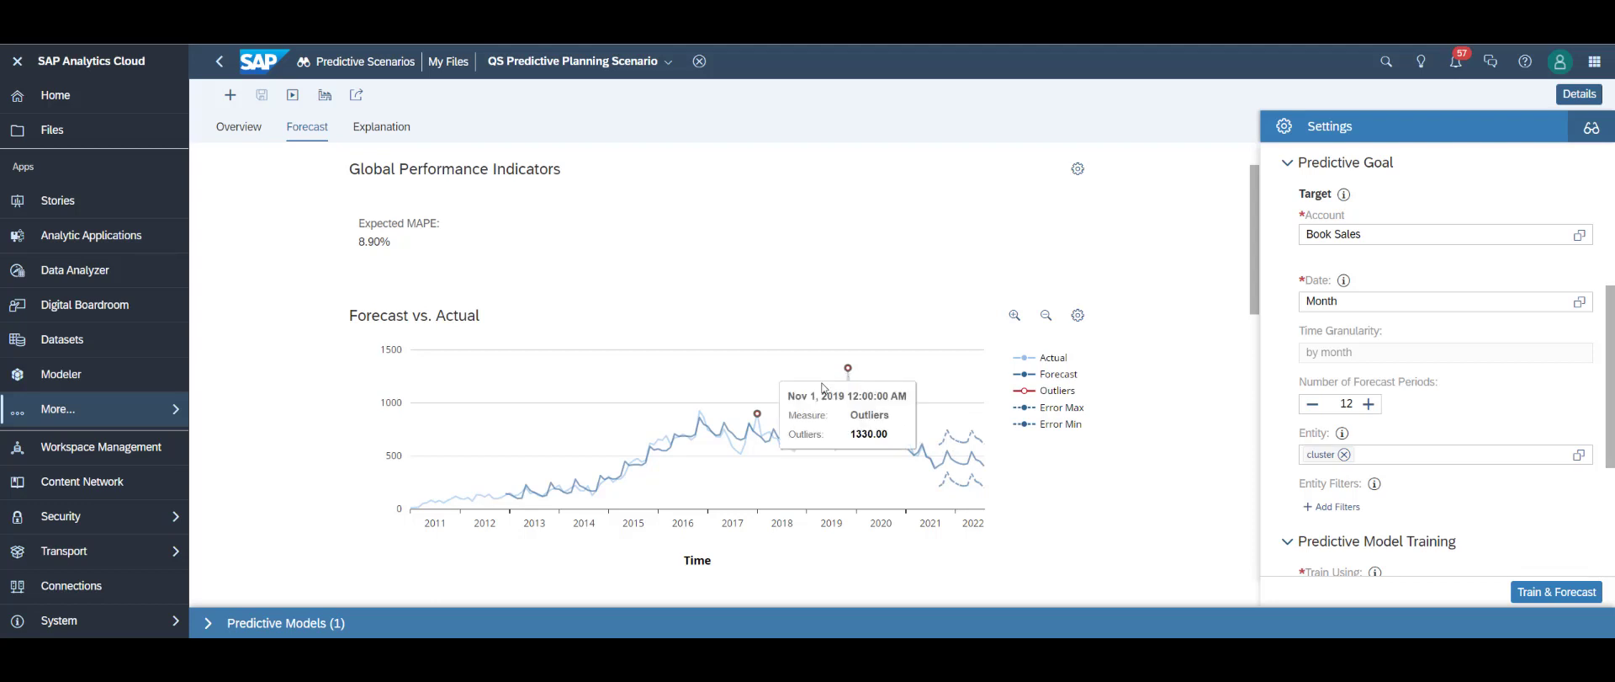
pyautogui.moveTo(758, 415)
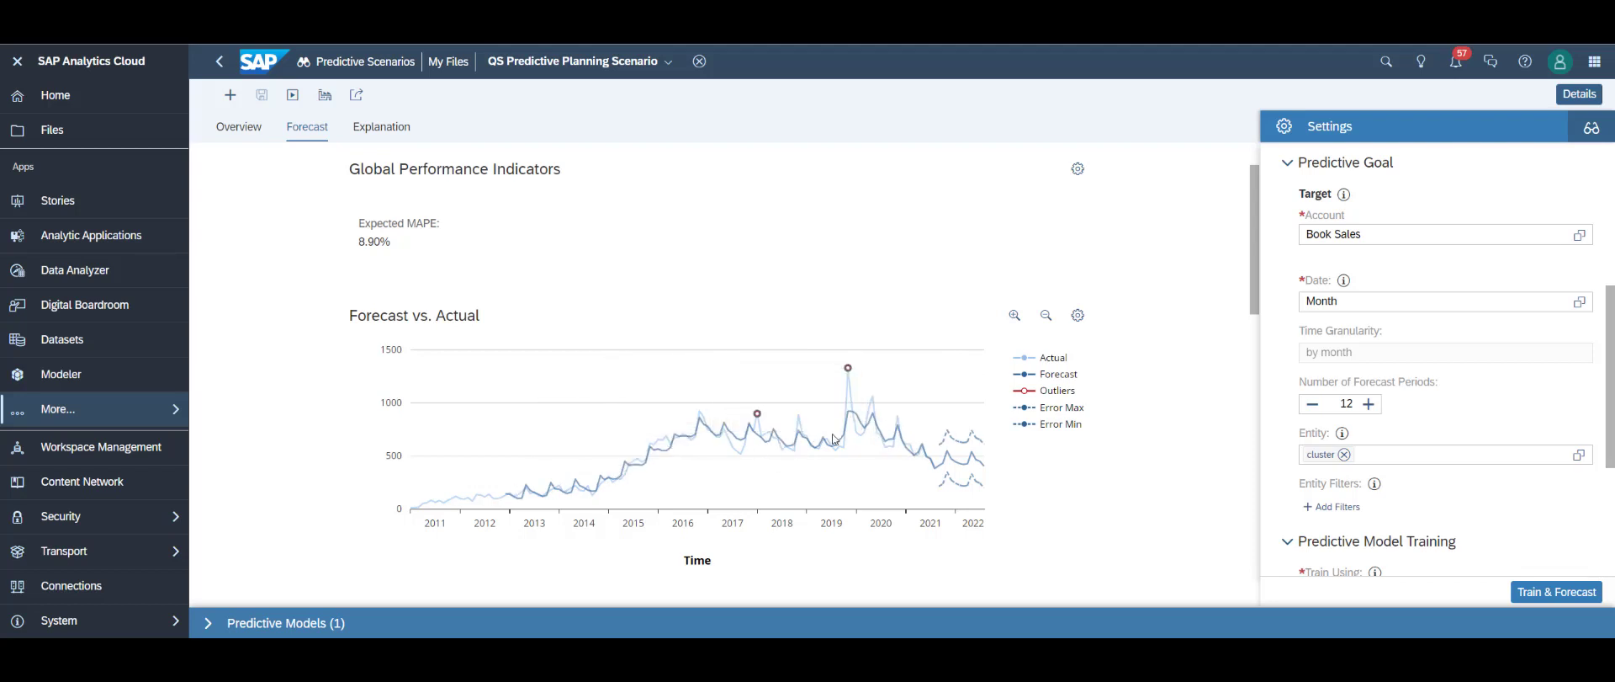
pyautogui.scroll(-5, 743, 454)
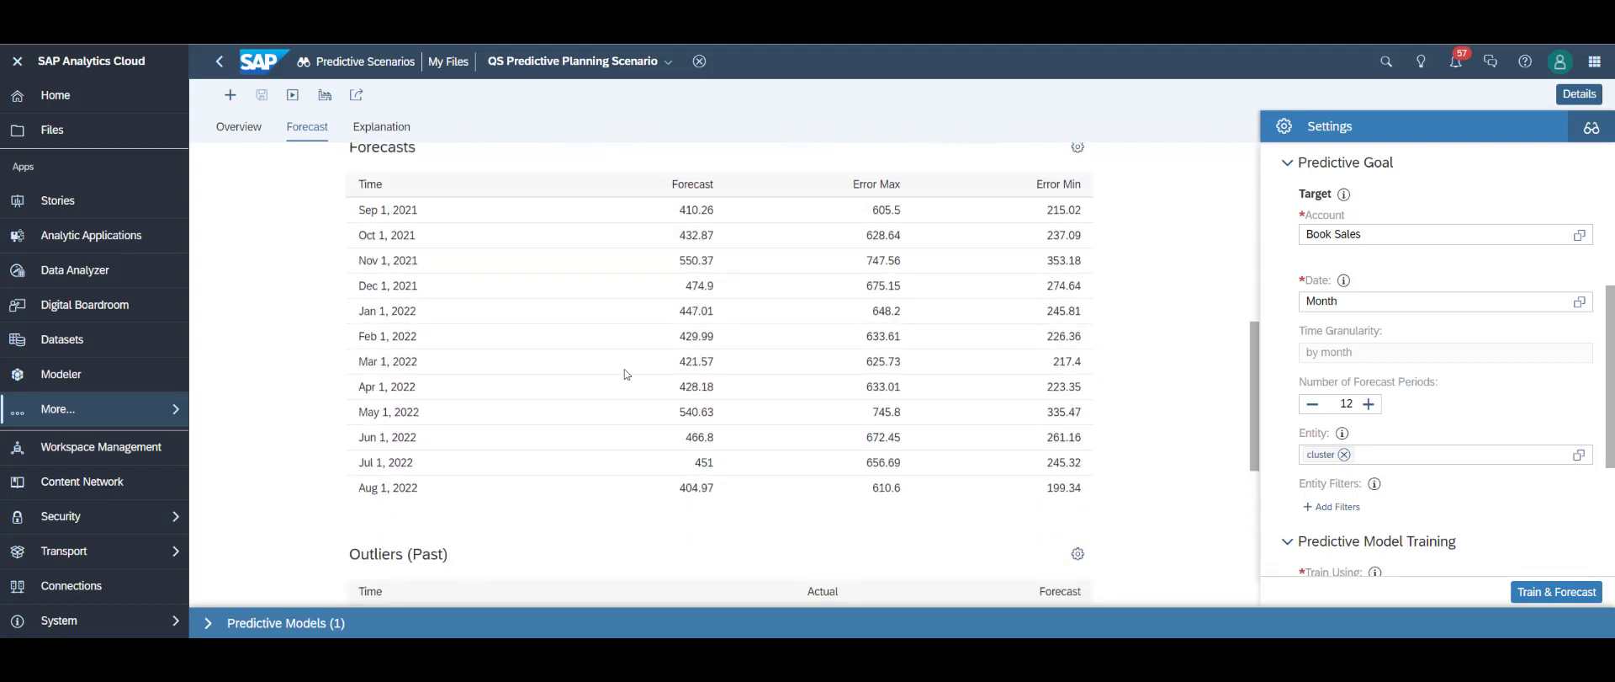
pyautogui.scroll(1, 626, 373)
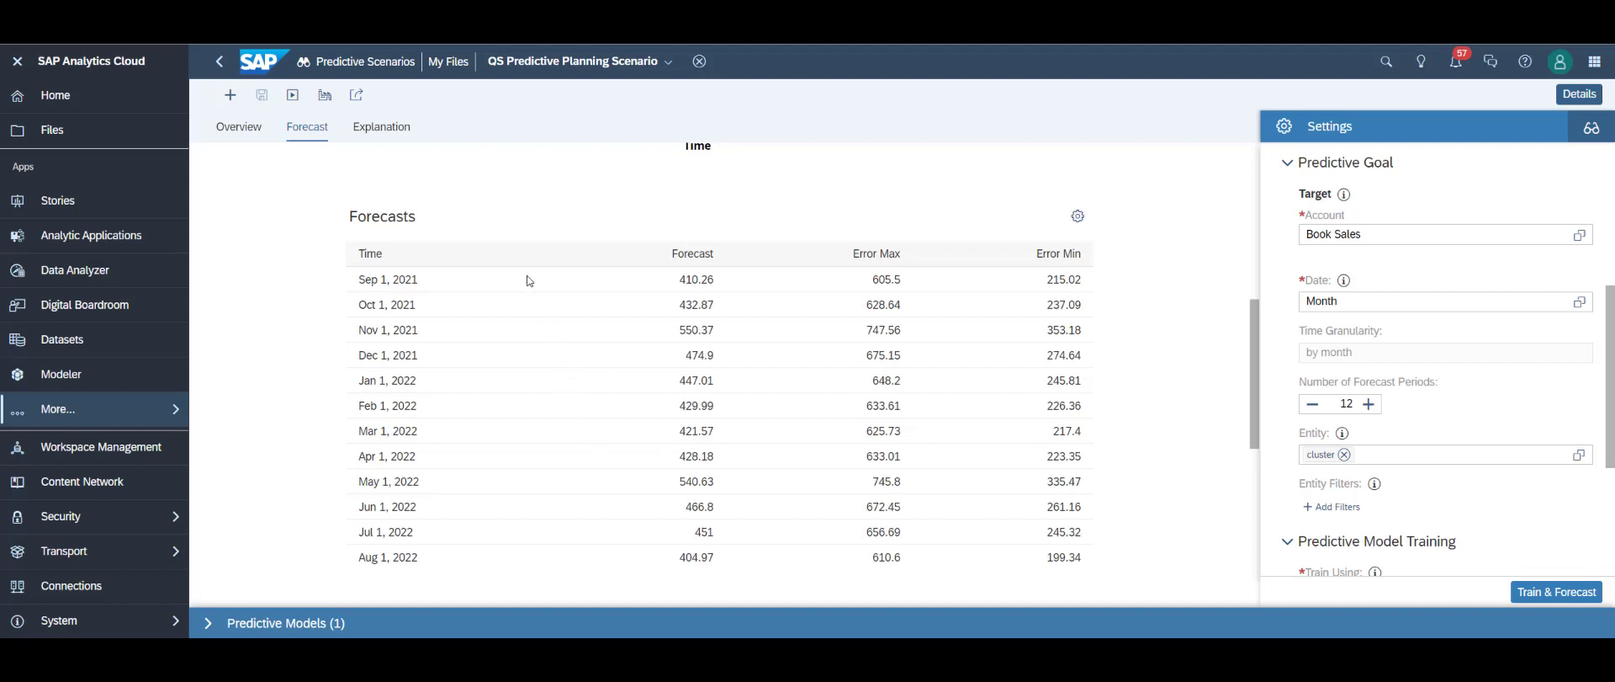
# Examine the model's explanation: the time series breakdown into trend, cycles and fluctuations, and the past target value contributions by lag
pyautogui.click(383, 128)
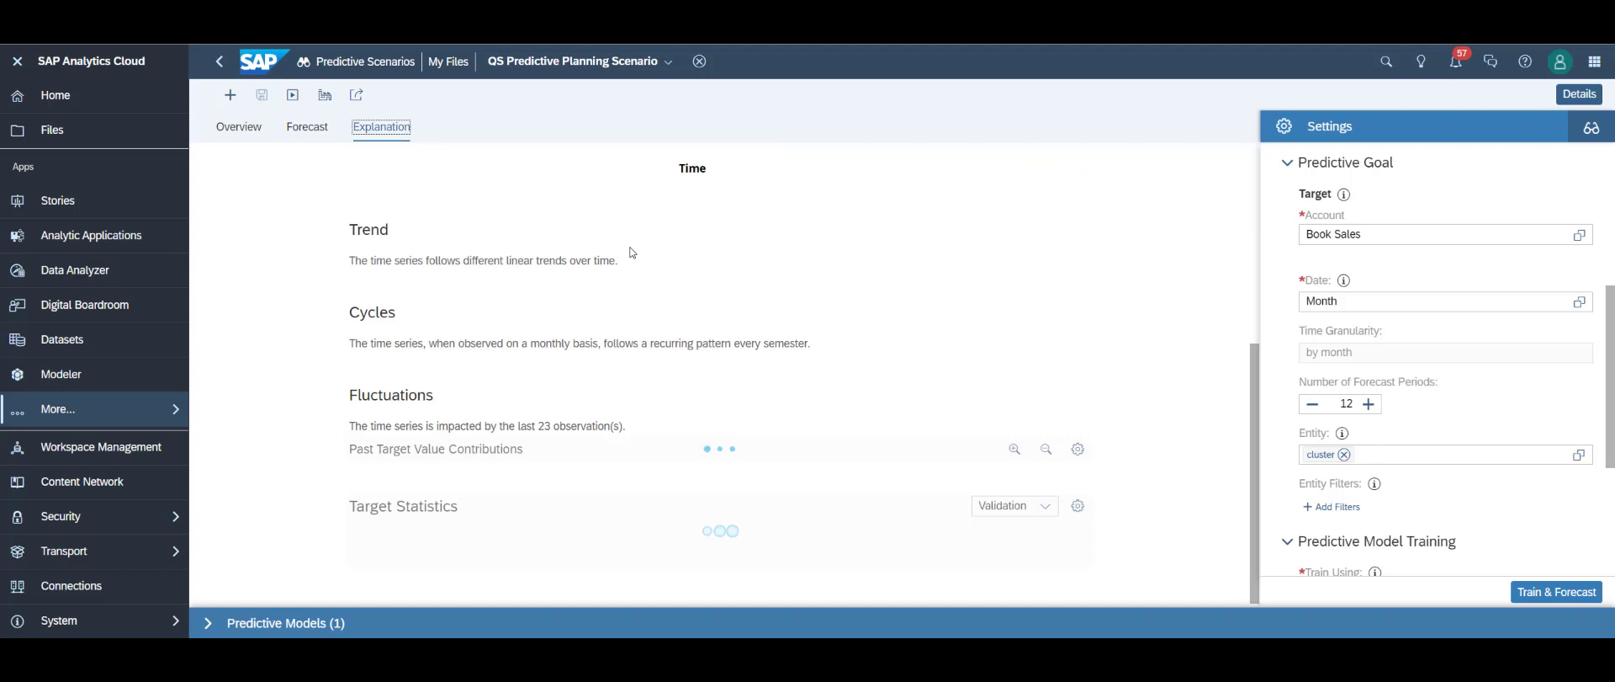
pyautogui.scroll(-2, 411, 184)
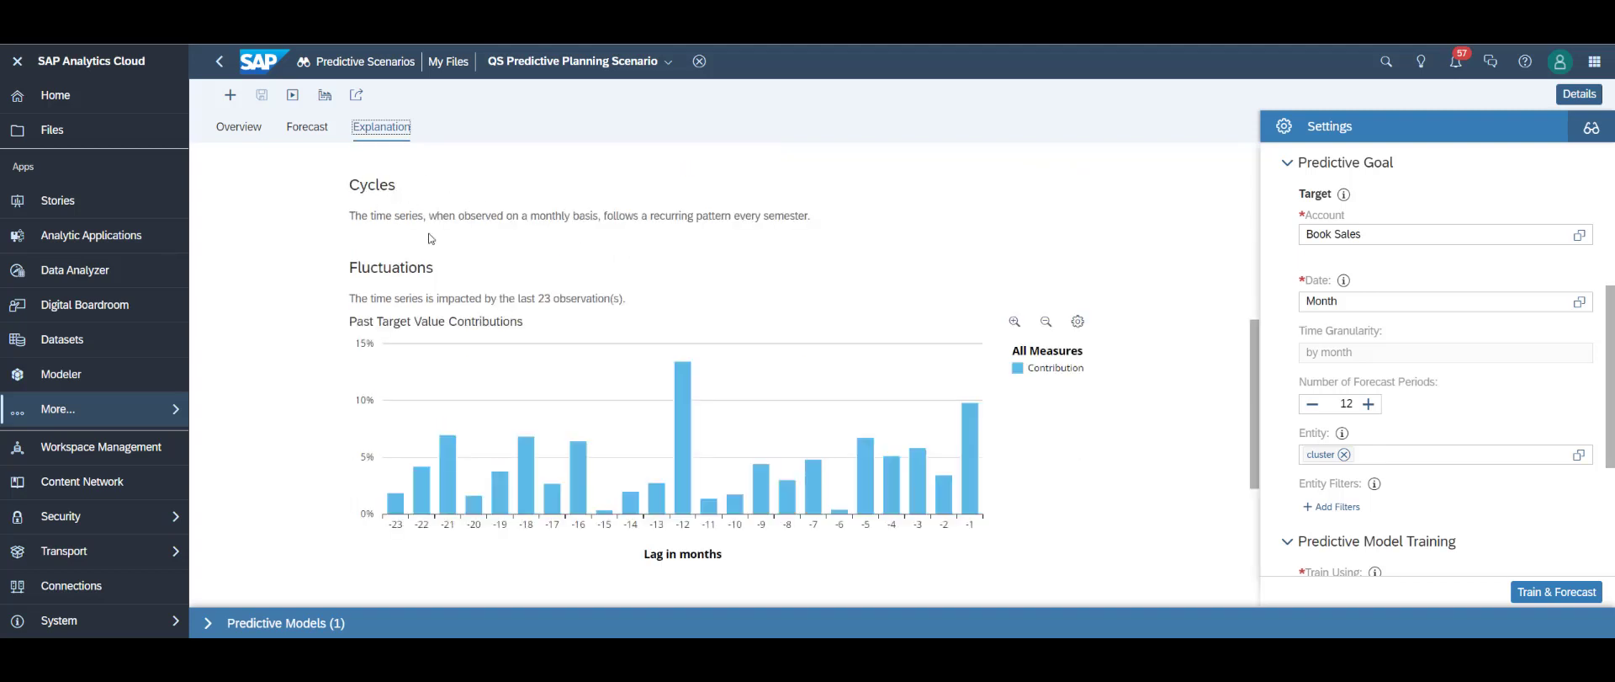
pyautogui.scroll(8, 399, 204)
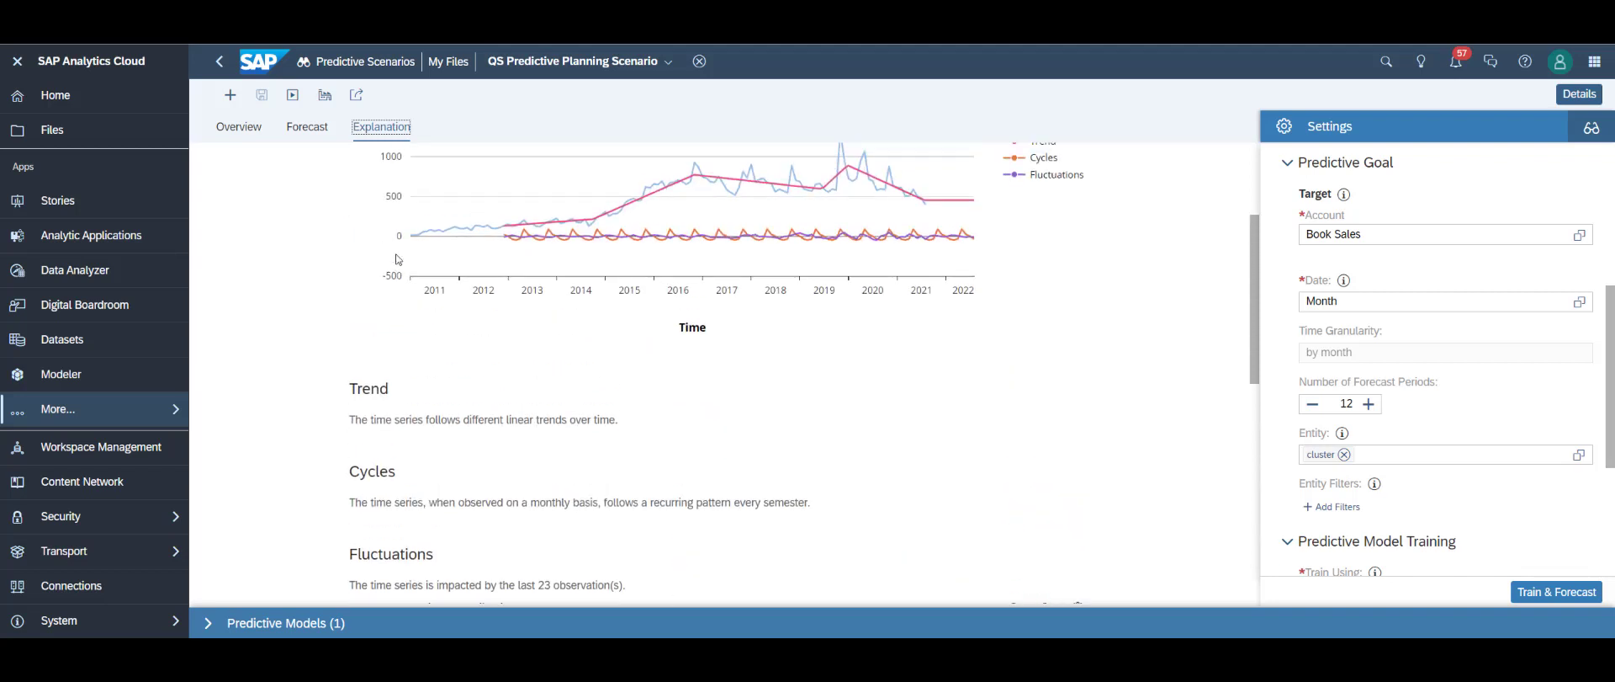
pyautogui.scroll(-4, 392, 395)
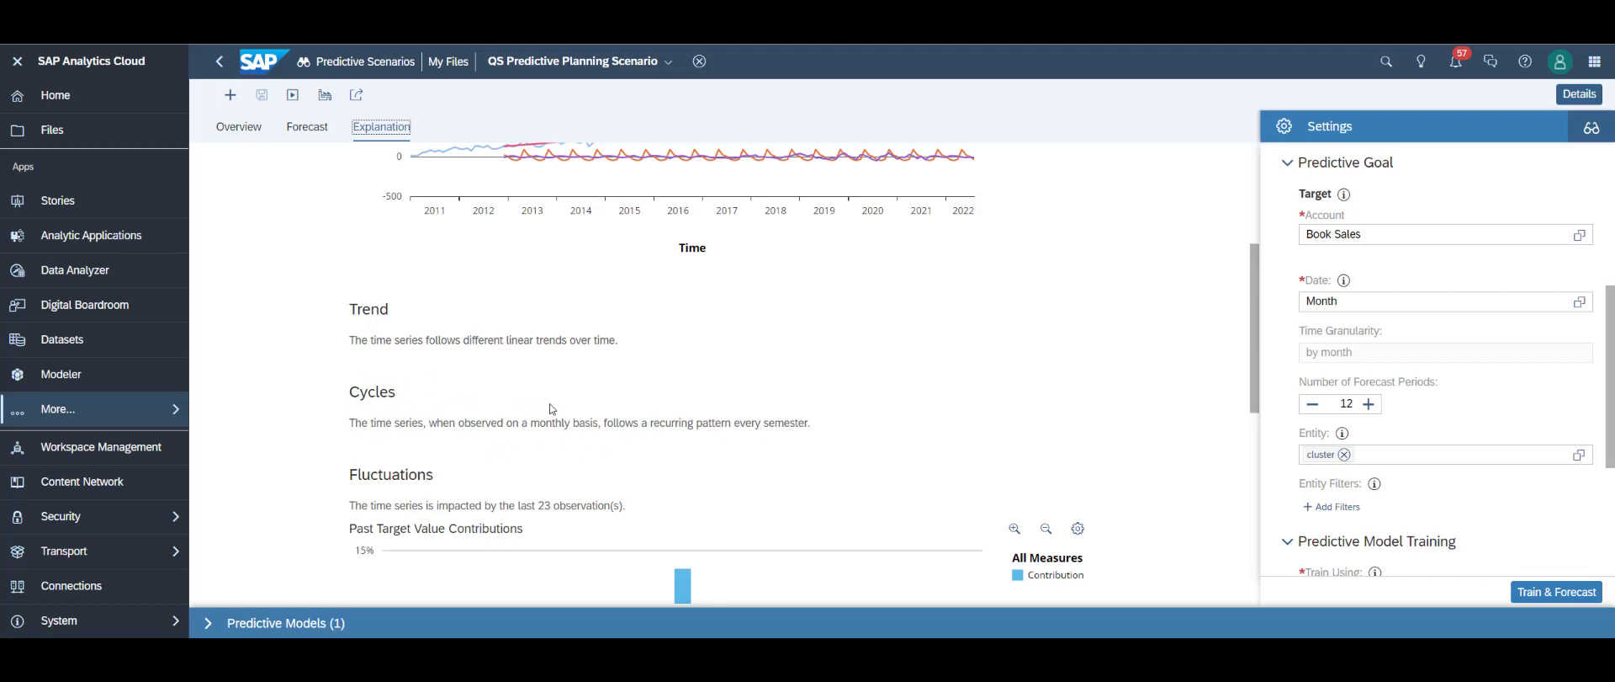
pyautogui.scroll(3, 619, 426)
pyautogui.scroll(2, 619, 427)
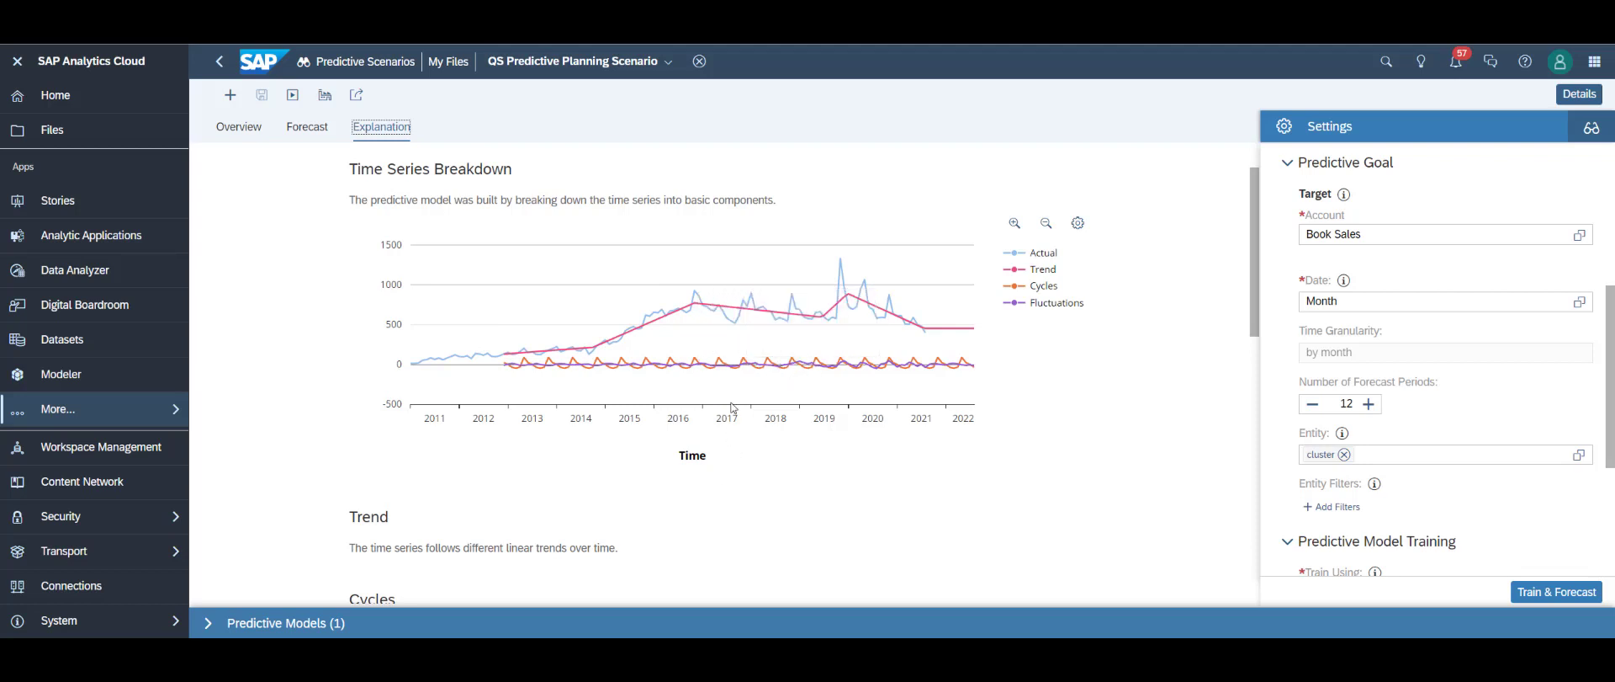
pyautogui.scroll(-5, 732, 407)
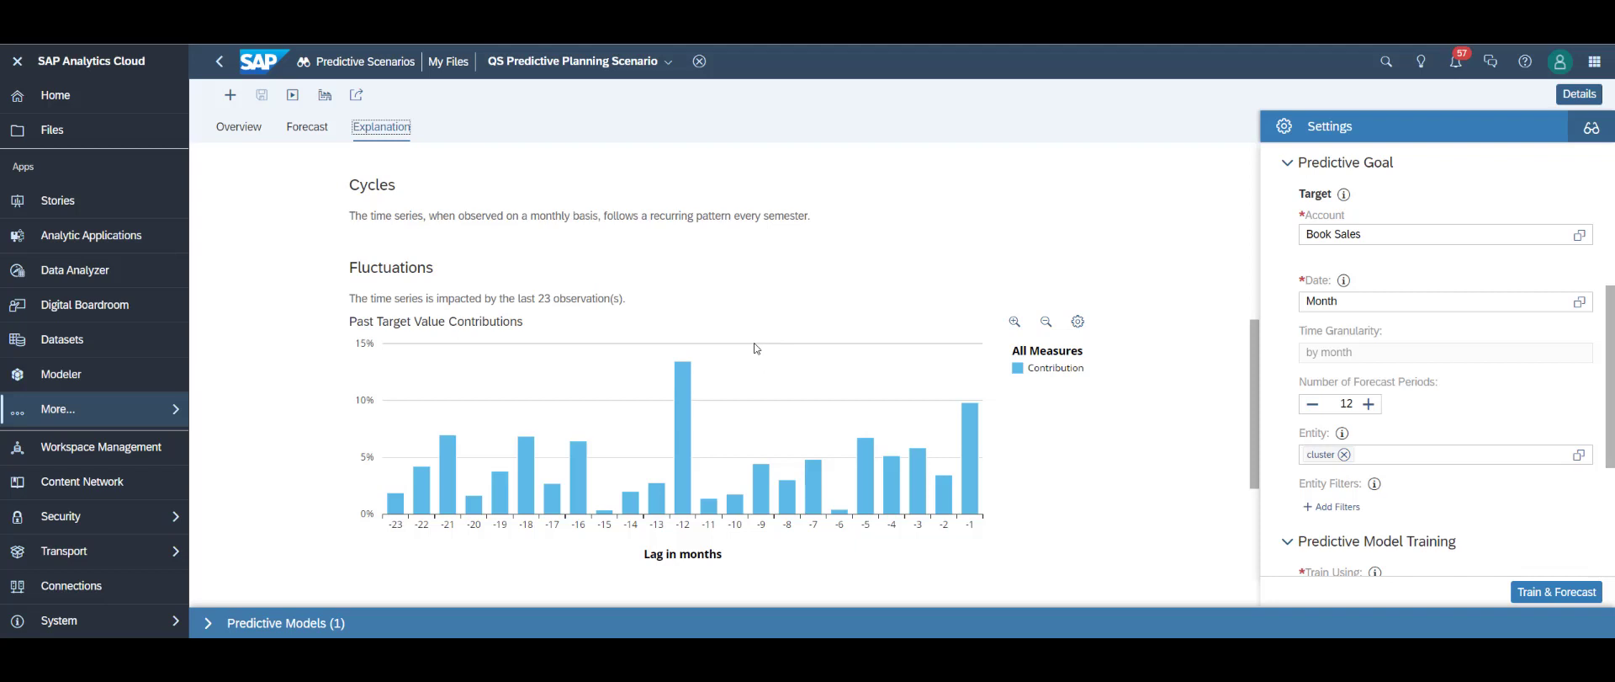
pyautogui.moveTo(743, 500)
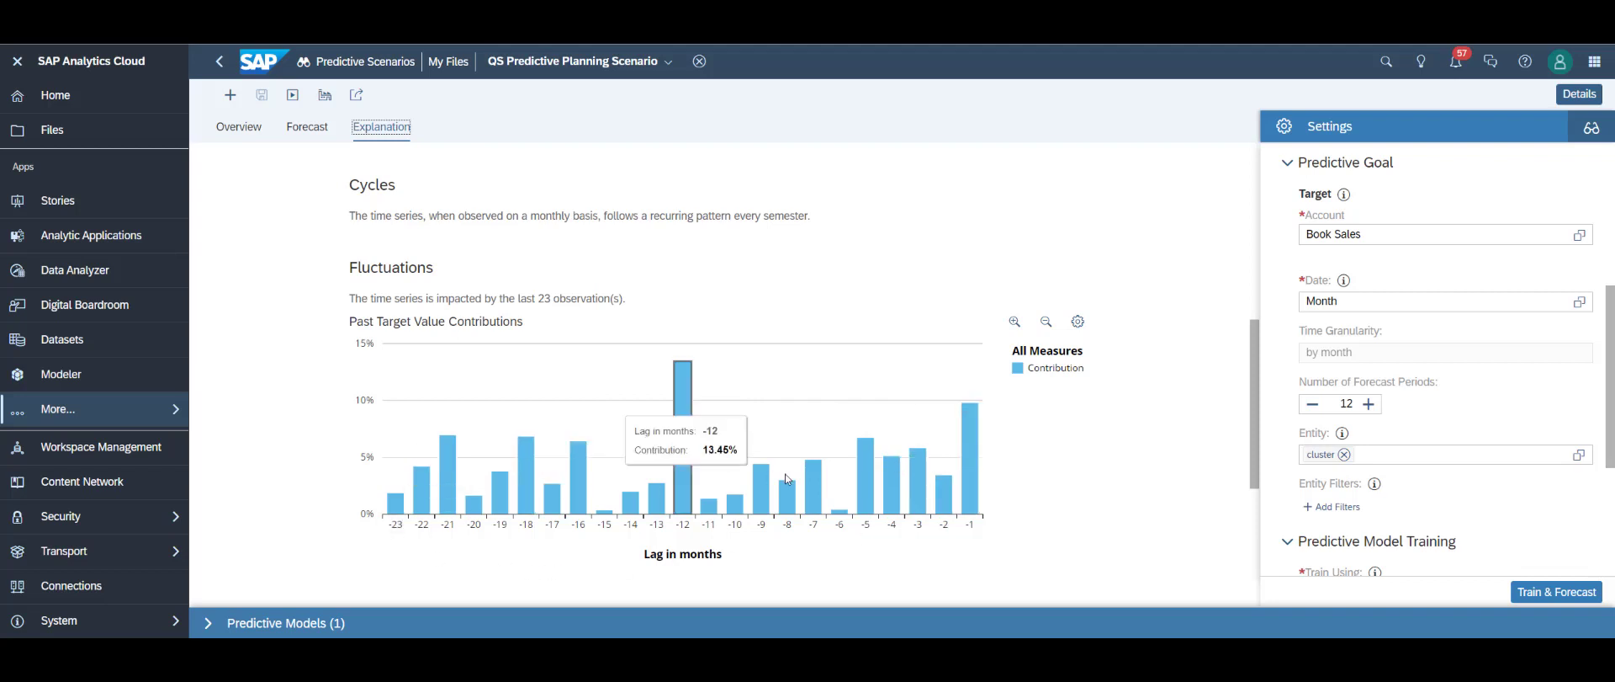
pyautogui.moveTo(969, 479)
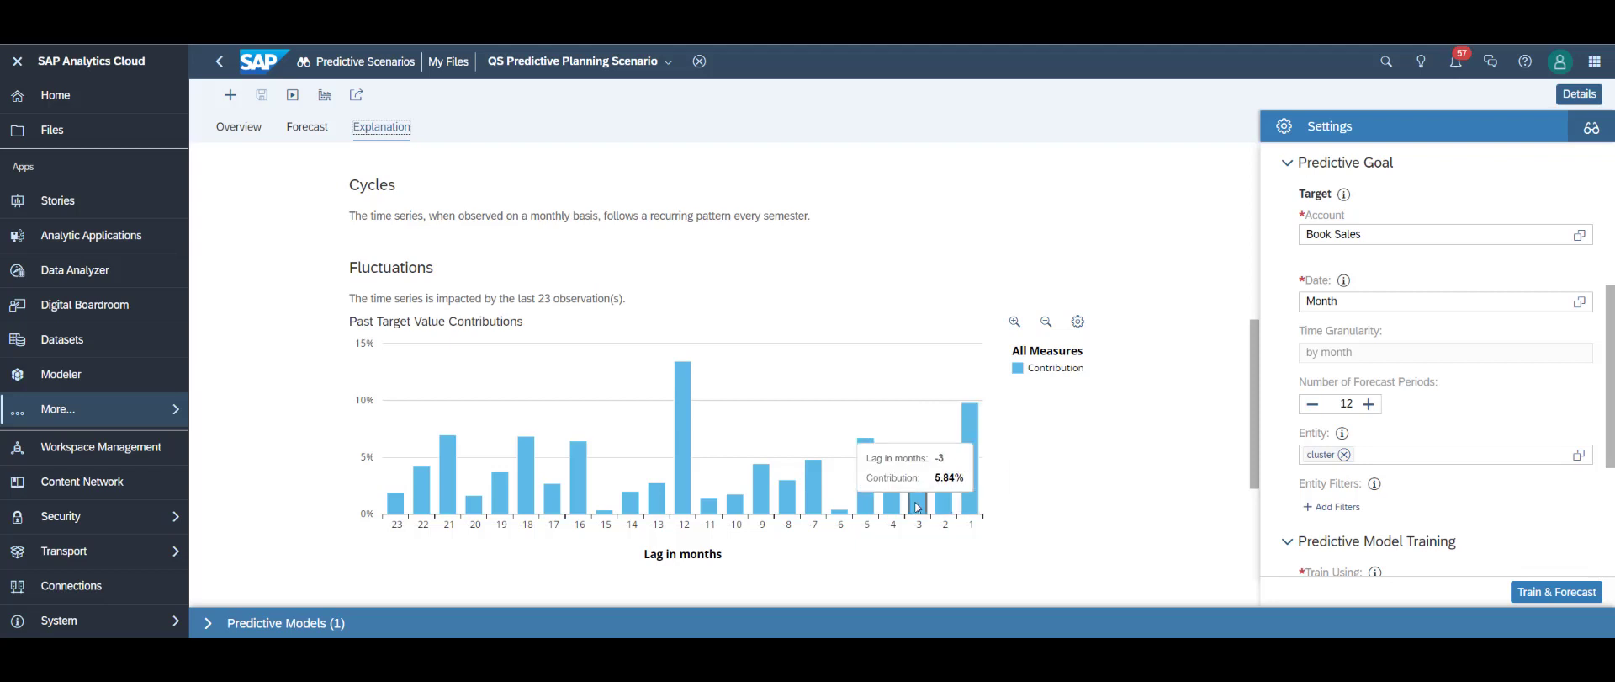
pyautogui.moveTo(869, 495)
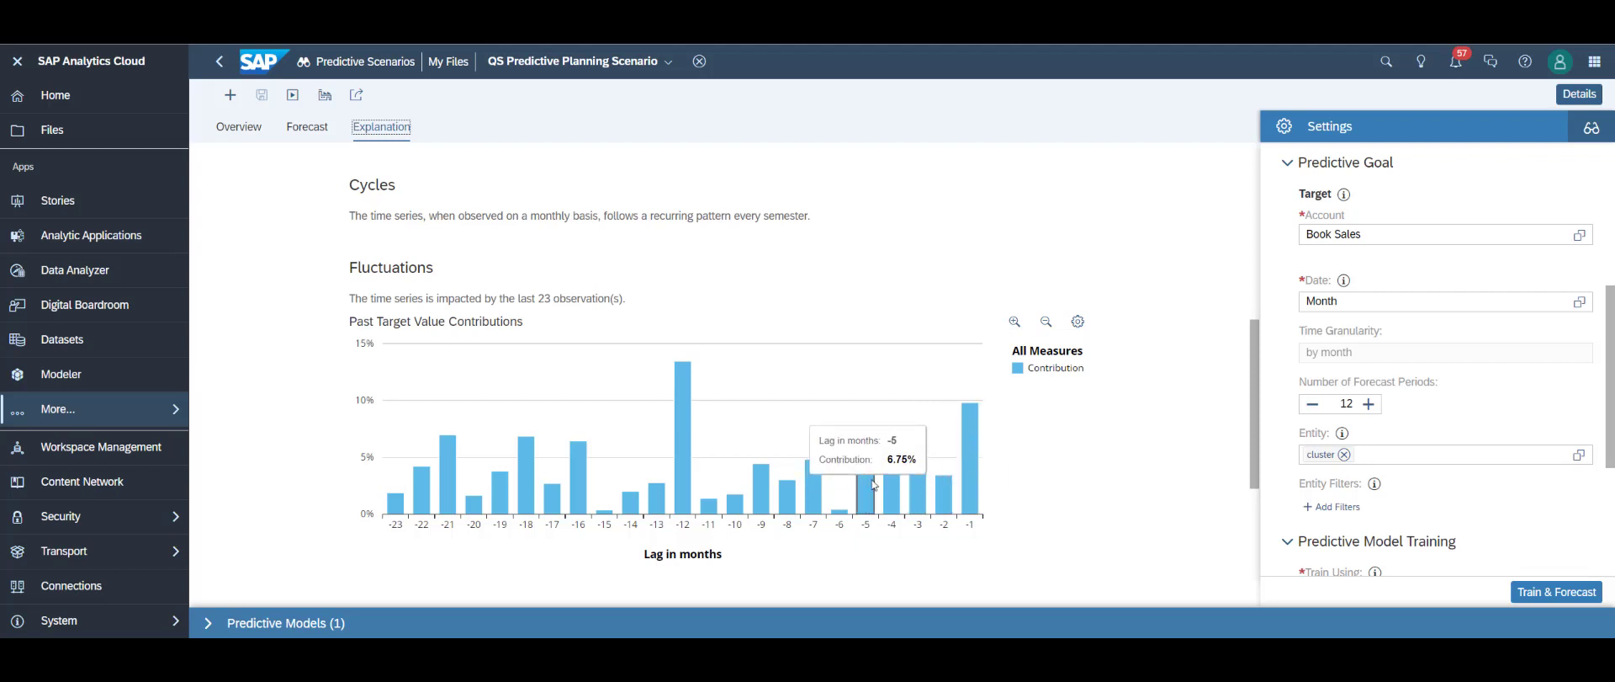
pyautogui.moveTo(682, 485)
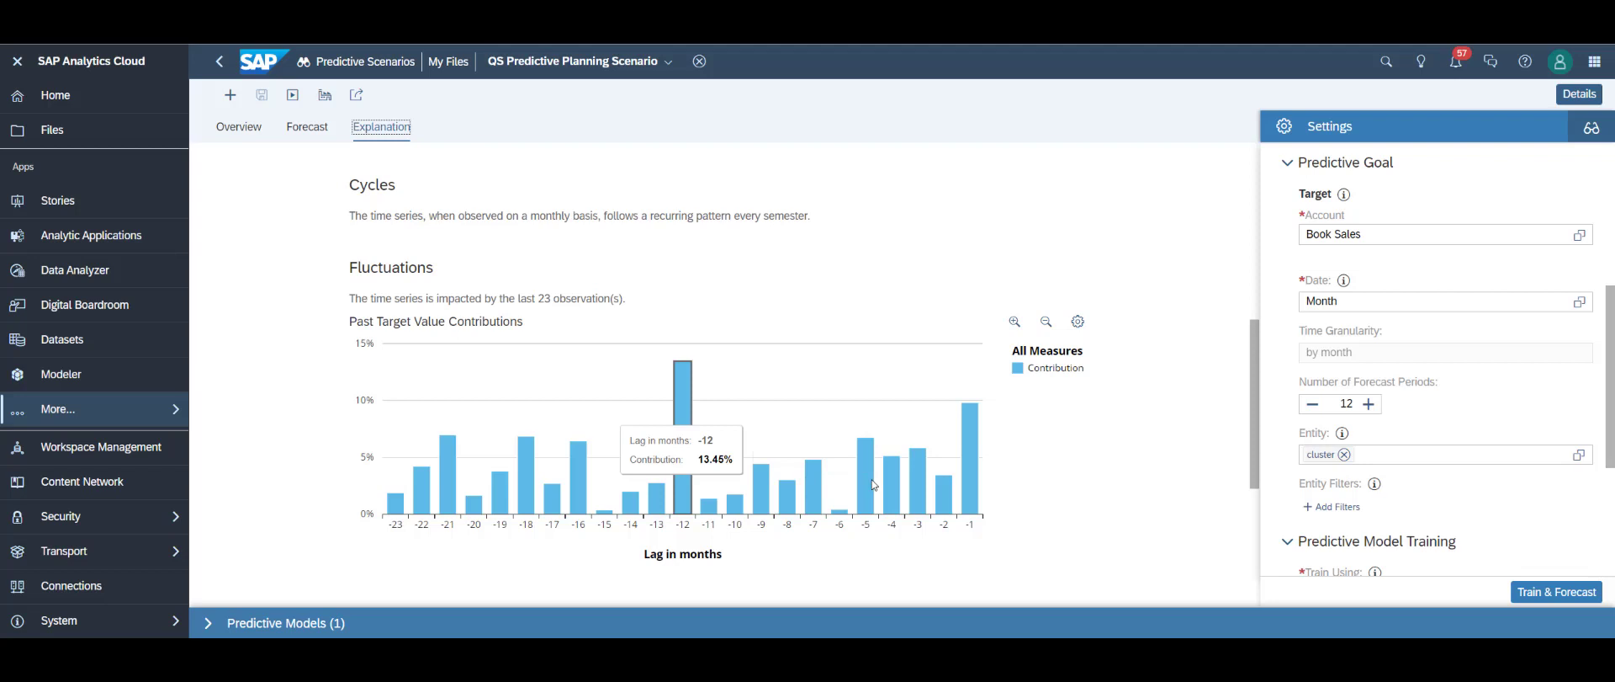
# Save the forecast to the private version Predictive_Planning_QS (Forecast)
pyautogui.click(717, 480)
pyautogui.click(324, 97)
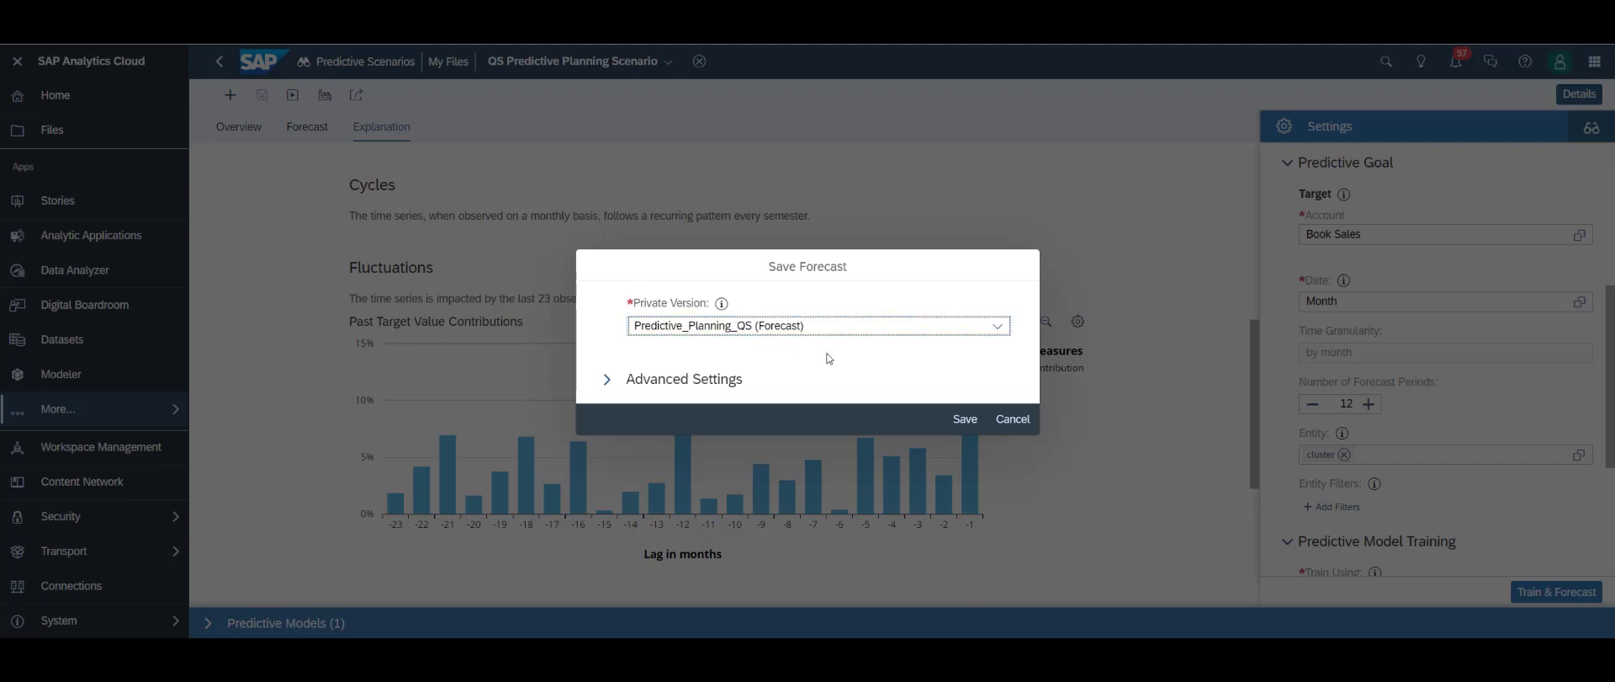
pyautogui.click(958, 422)
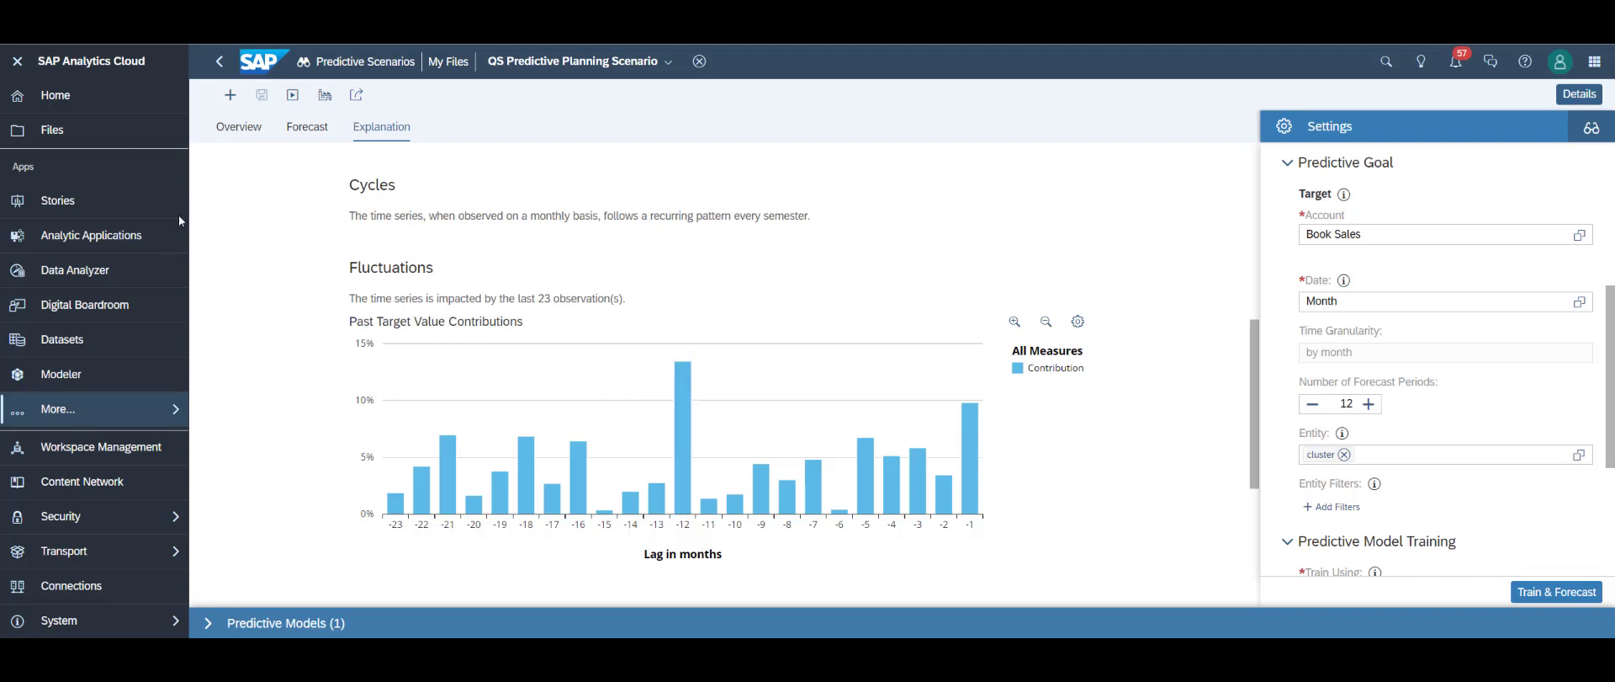
# Open QS Demo Story for editing and go to Page 1
pyautogui.click(128, 208)
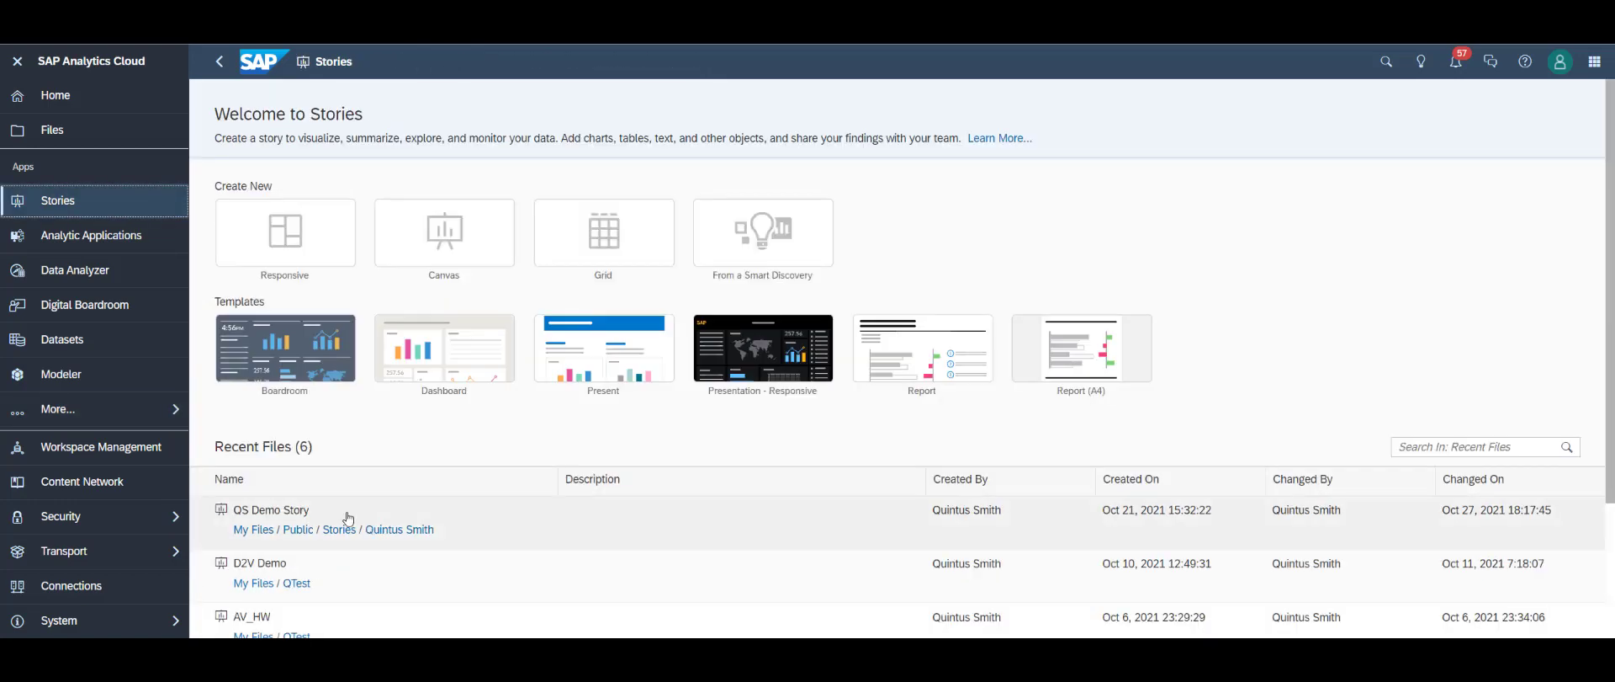
pyautogui.click(341, 515)
pyautogui.click(440, 511)
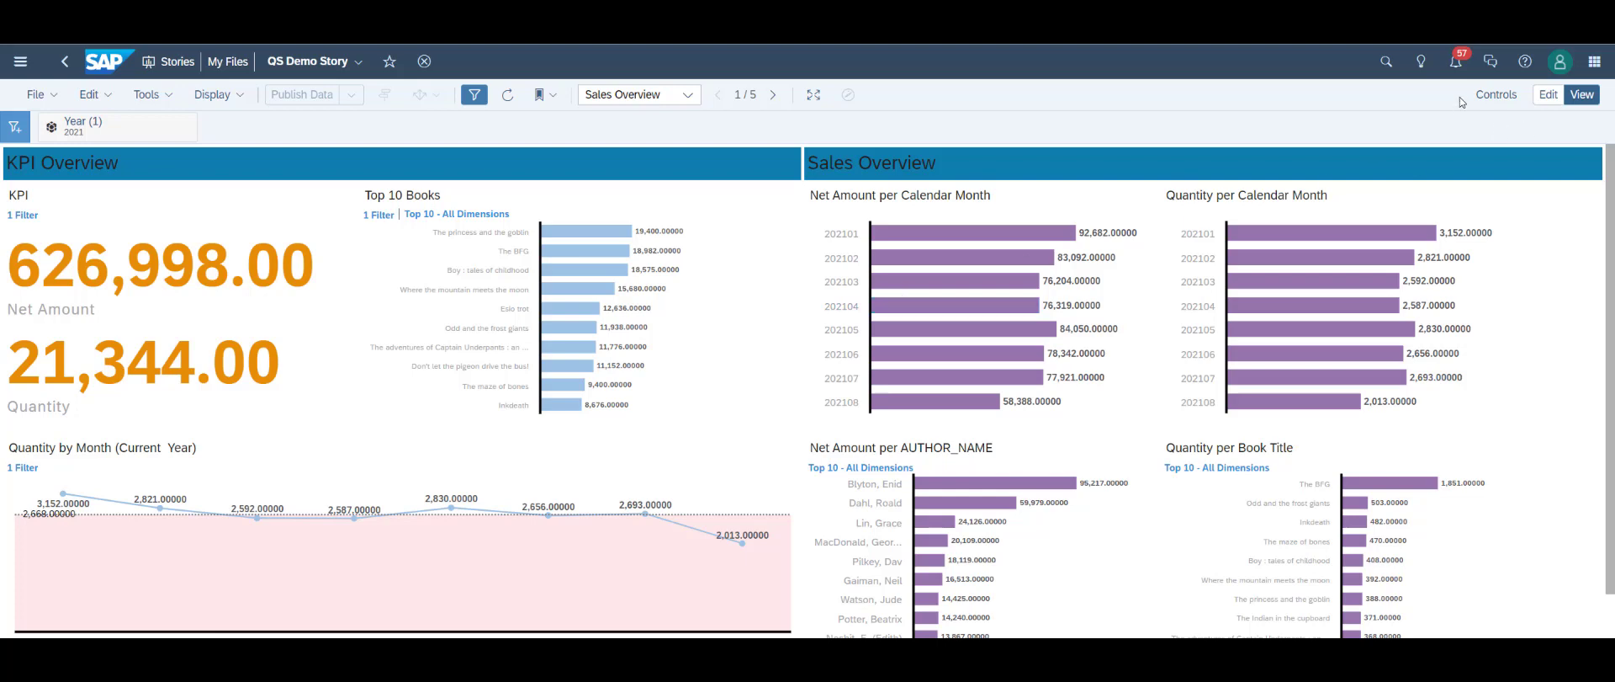
pyautogui.click(1548, 94)
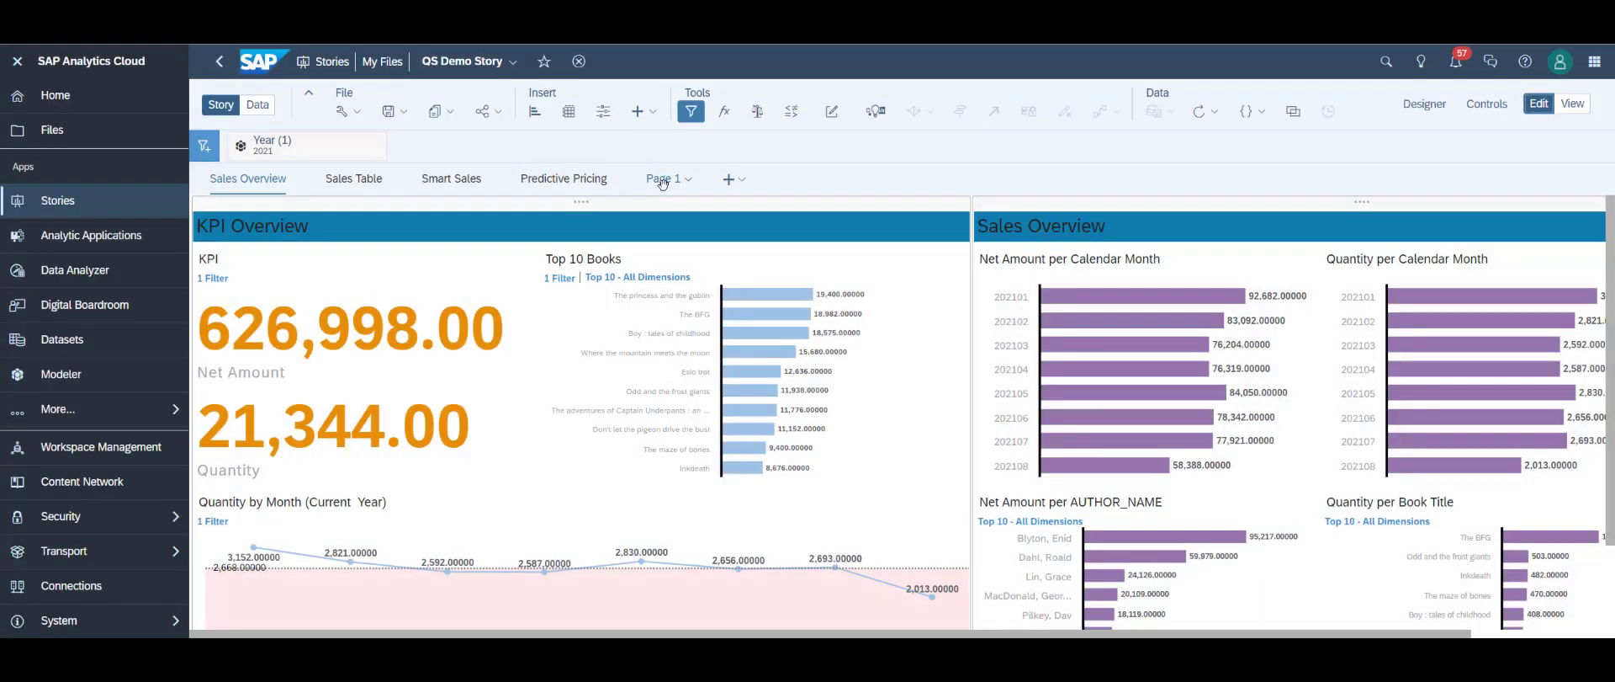
pyautogui.click(659, 182)
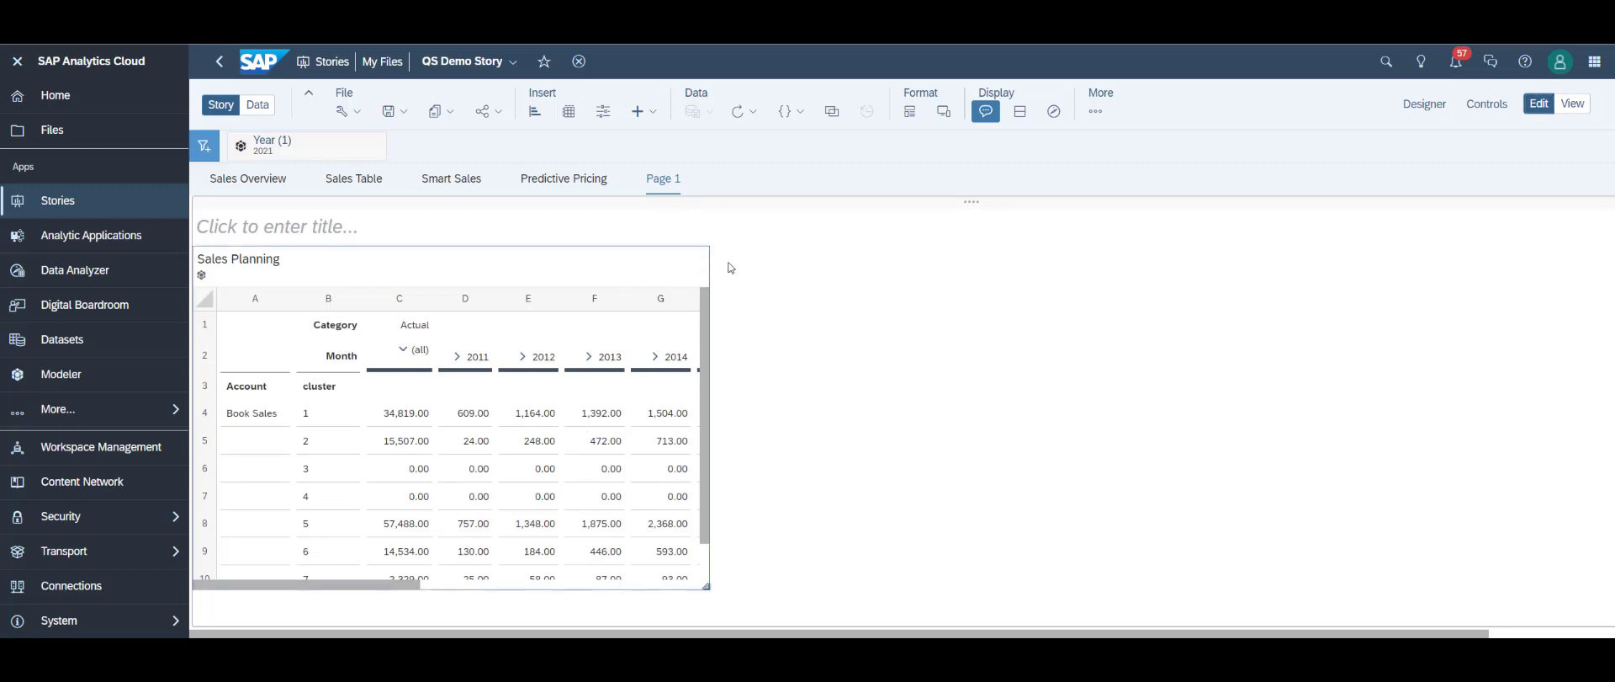
# Show the Sales Planning table in fullscreen and expand the predictive version's (all) column into years
pyautogui.moveTo(685, 262)
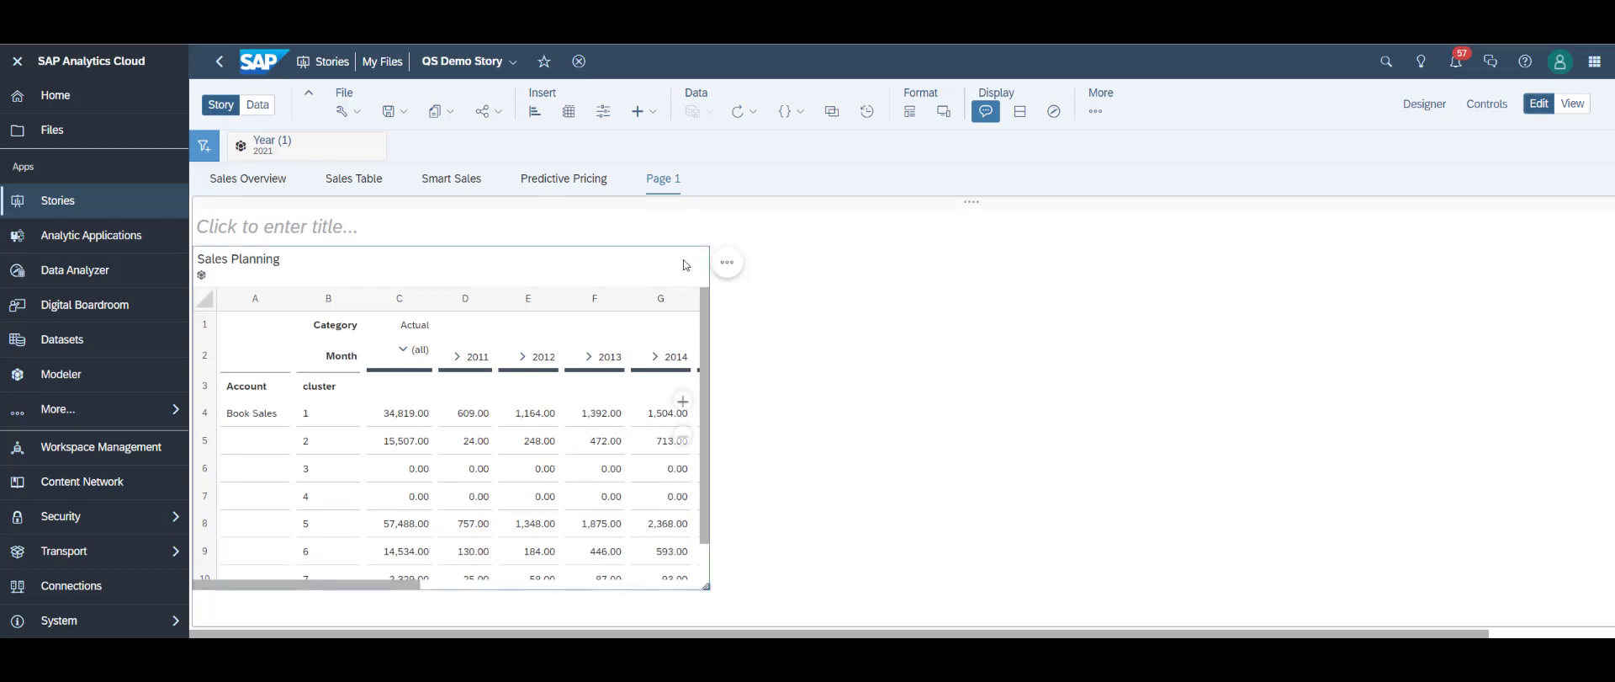
pyautogui.click(736, 260)
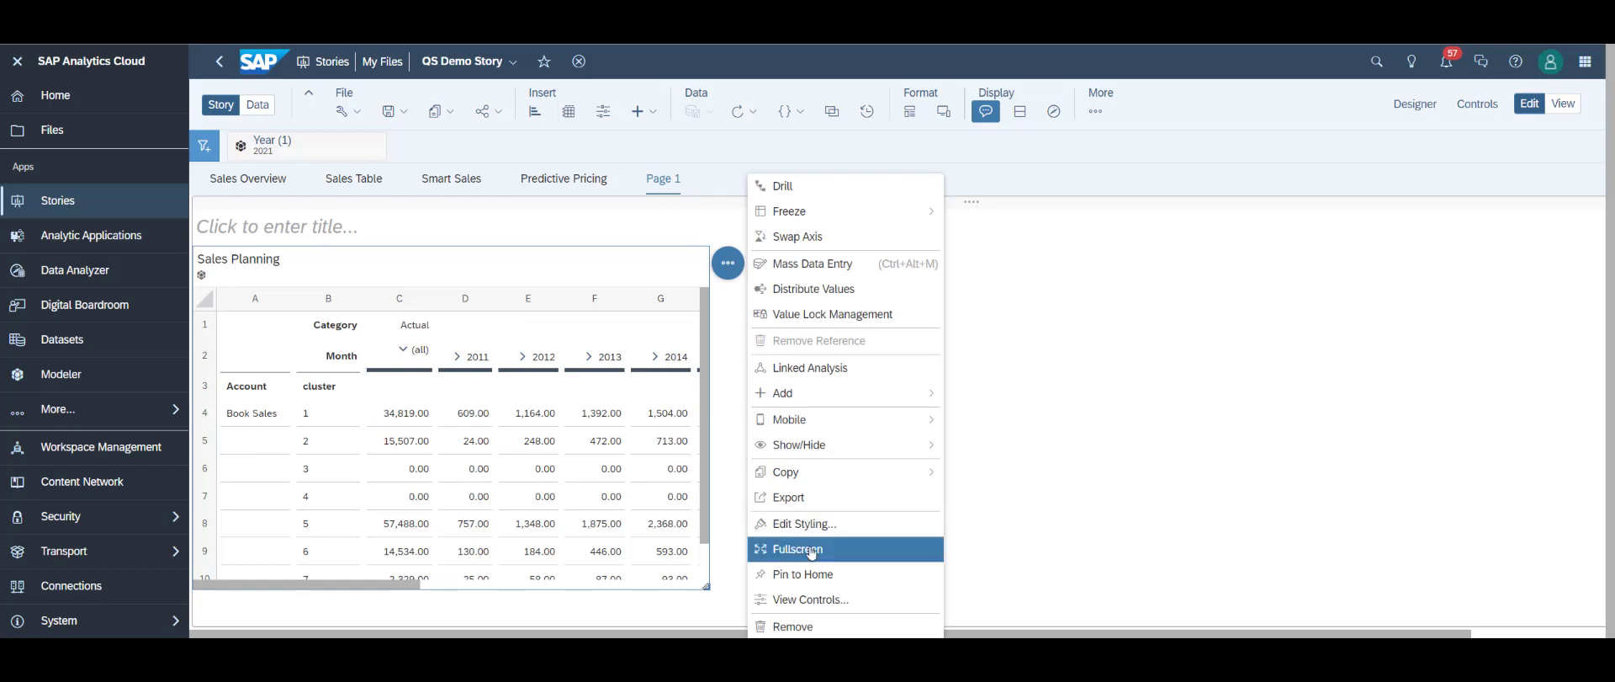
pyautogui.click(810, 549)
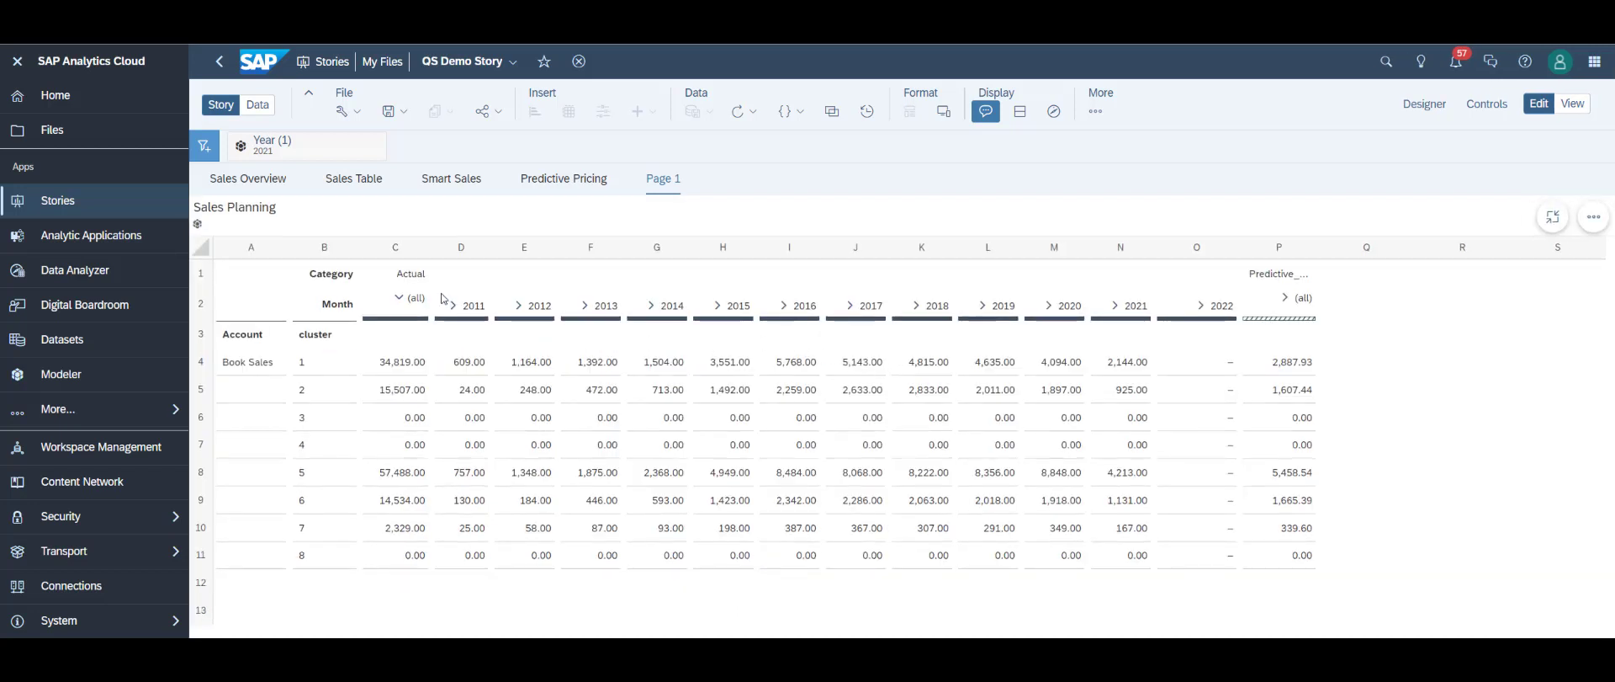
pyautogui.click(1286, 299)
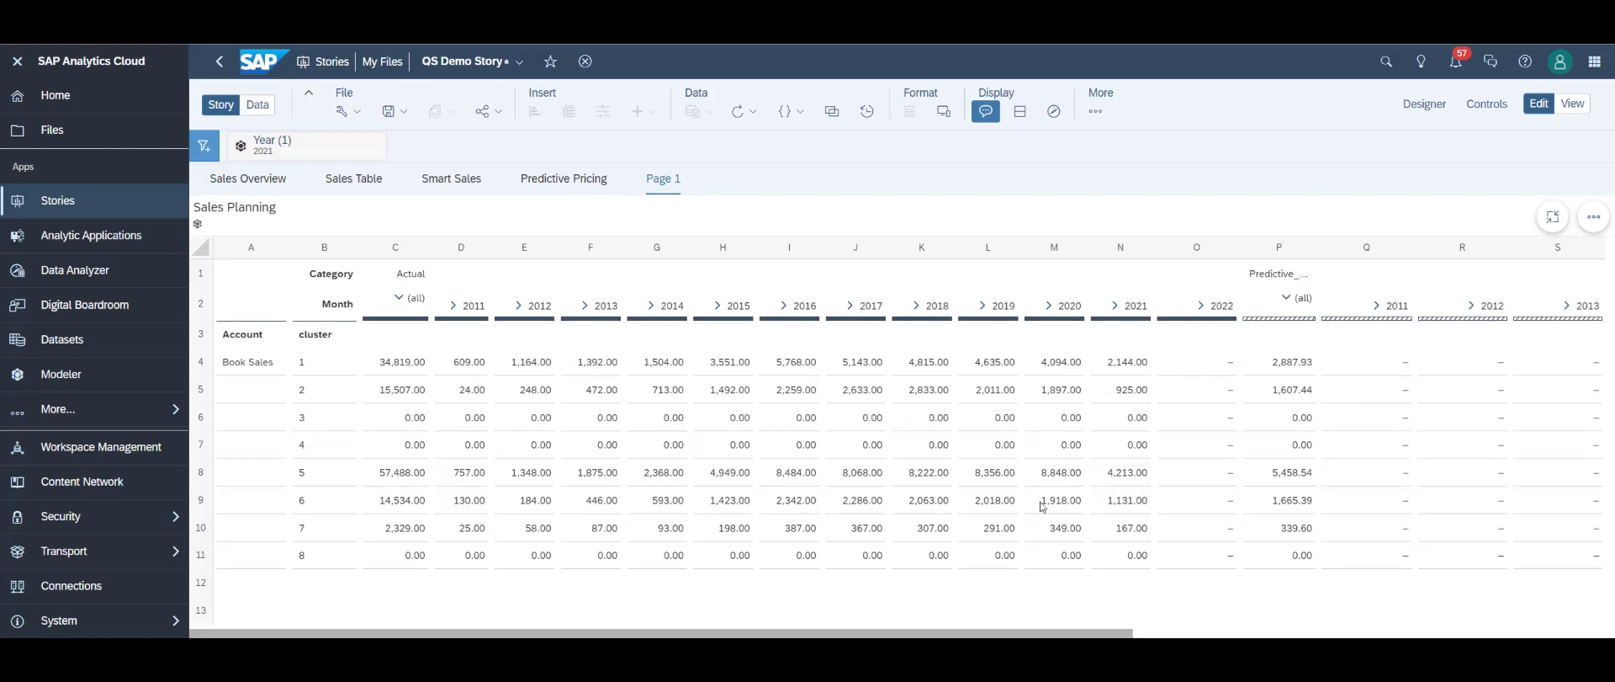
pyautogui.moveTo(927, 632); pyautogui.dragTo(1401, 632)
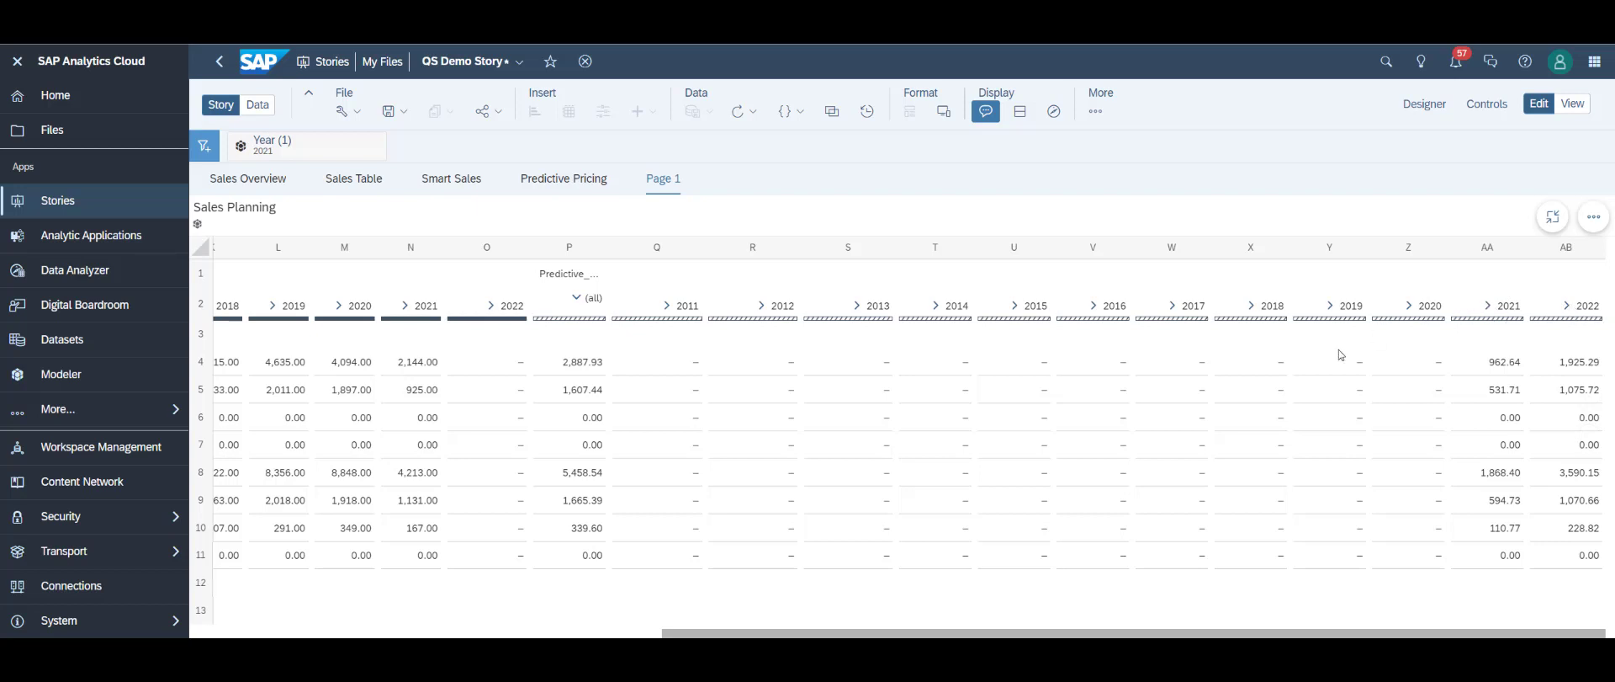
# Turn off zeros in table columns for the Sales Planning table
pyautogui.click(1595, 219)
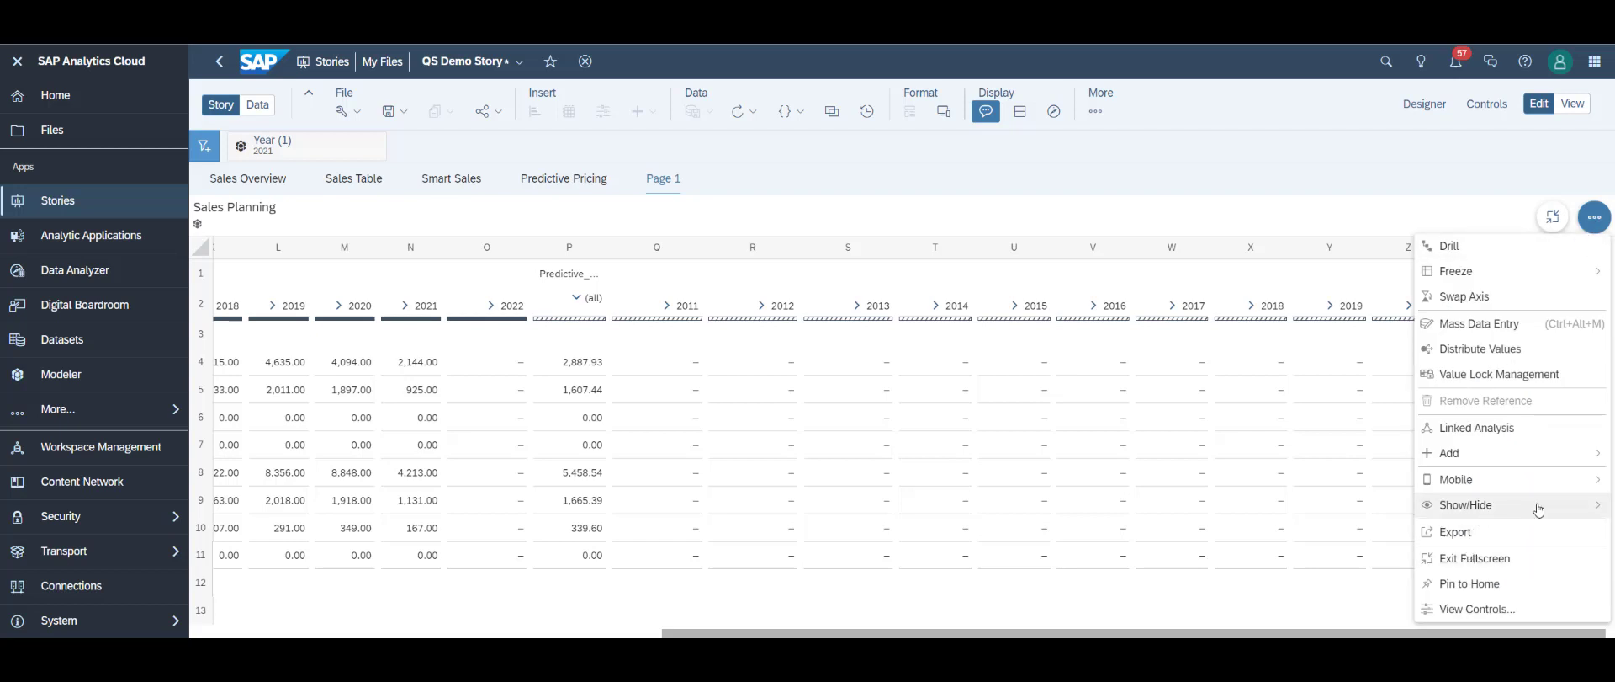
pyautogui.moveTo(1579, 505)
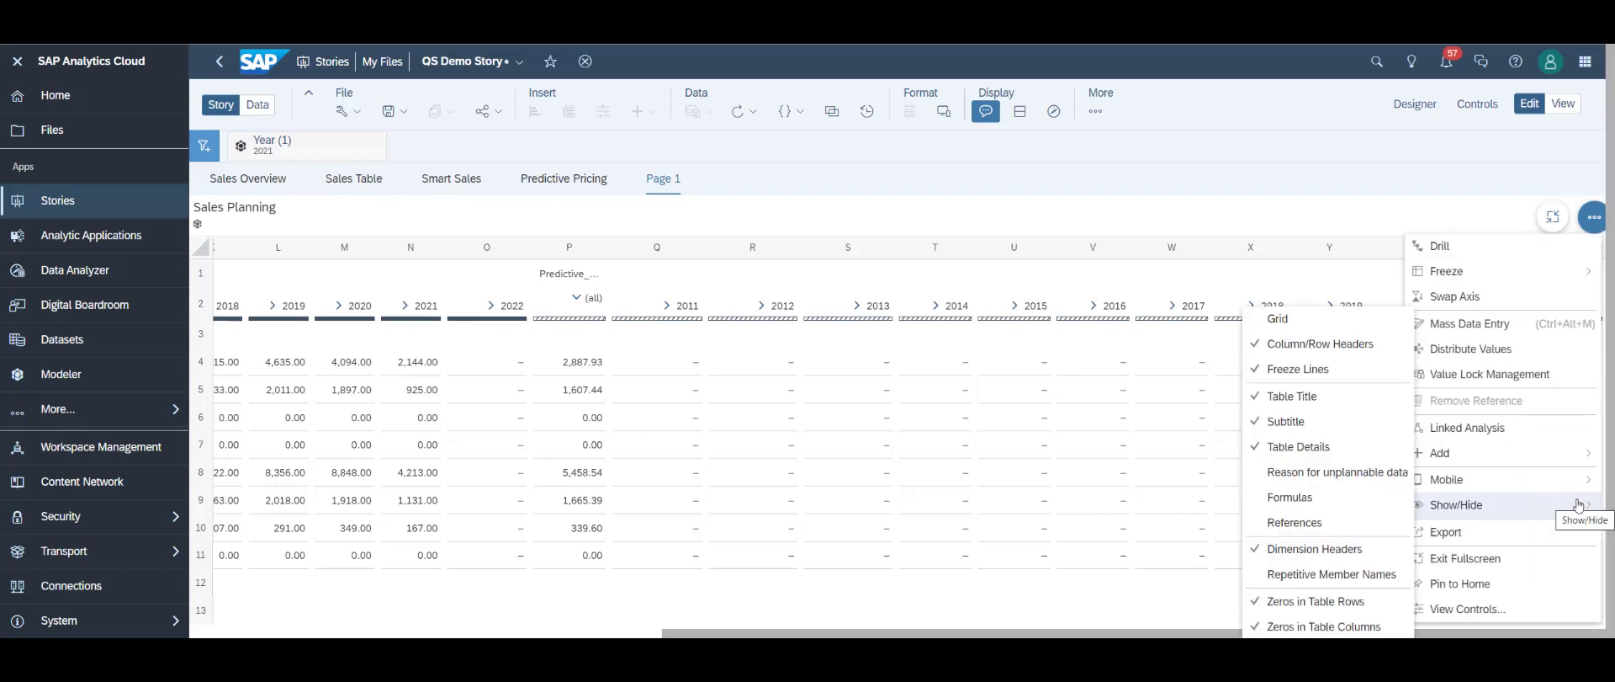
pyautogui.click(1296, 631)
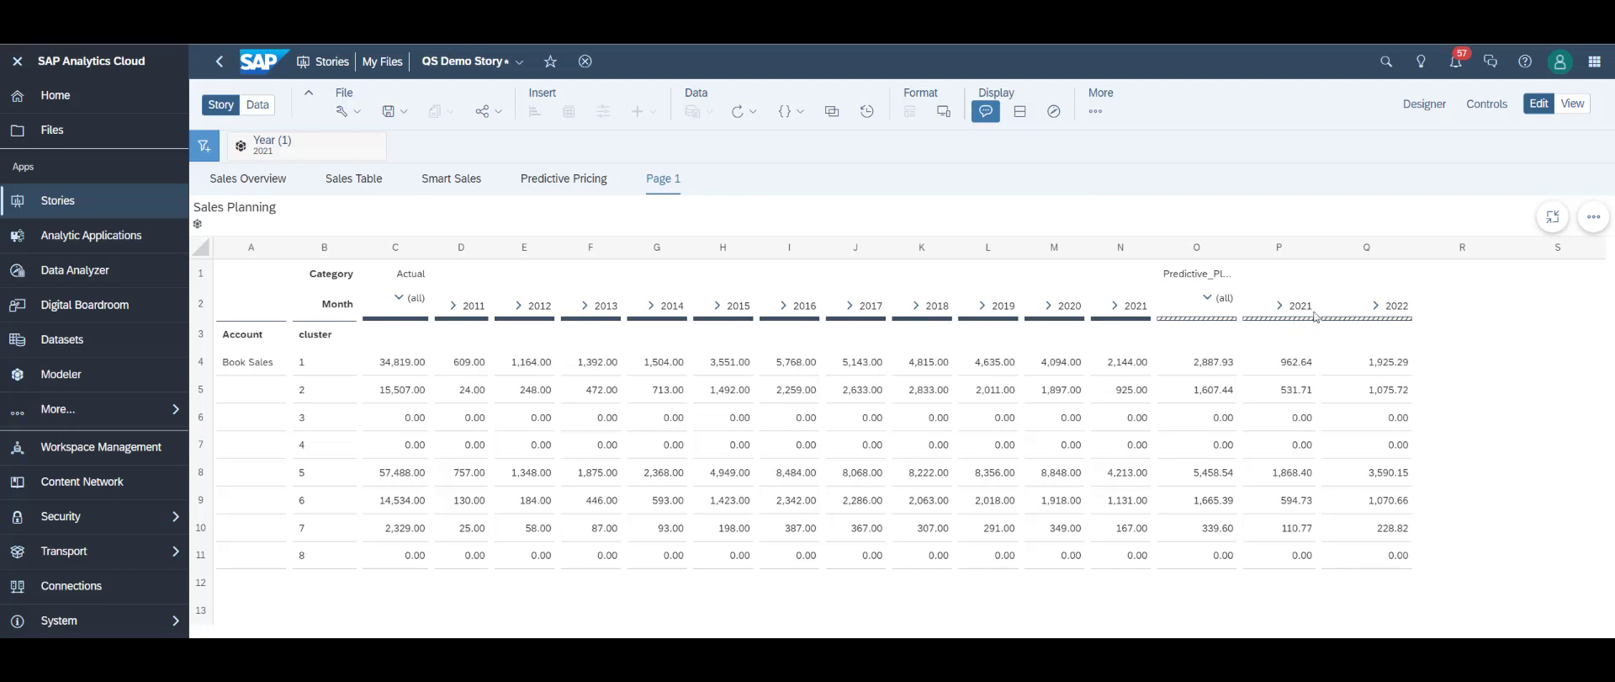
# Expand the predictive version's 2021 and 2022 into quarters and Q4 (2021) into months, and review the forecasts beside the actuals
pyautogui.click(1278, 306)
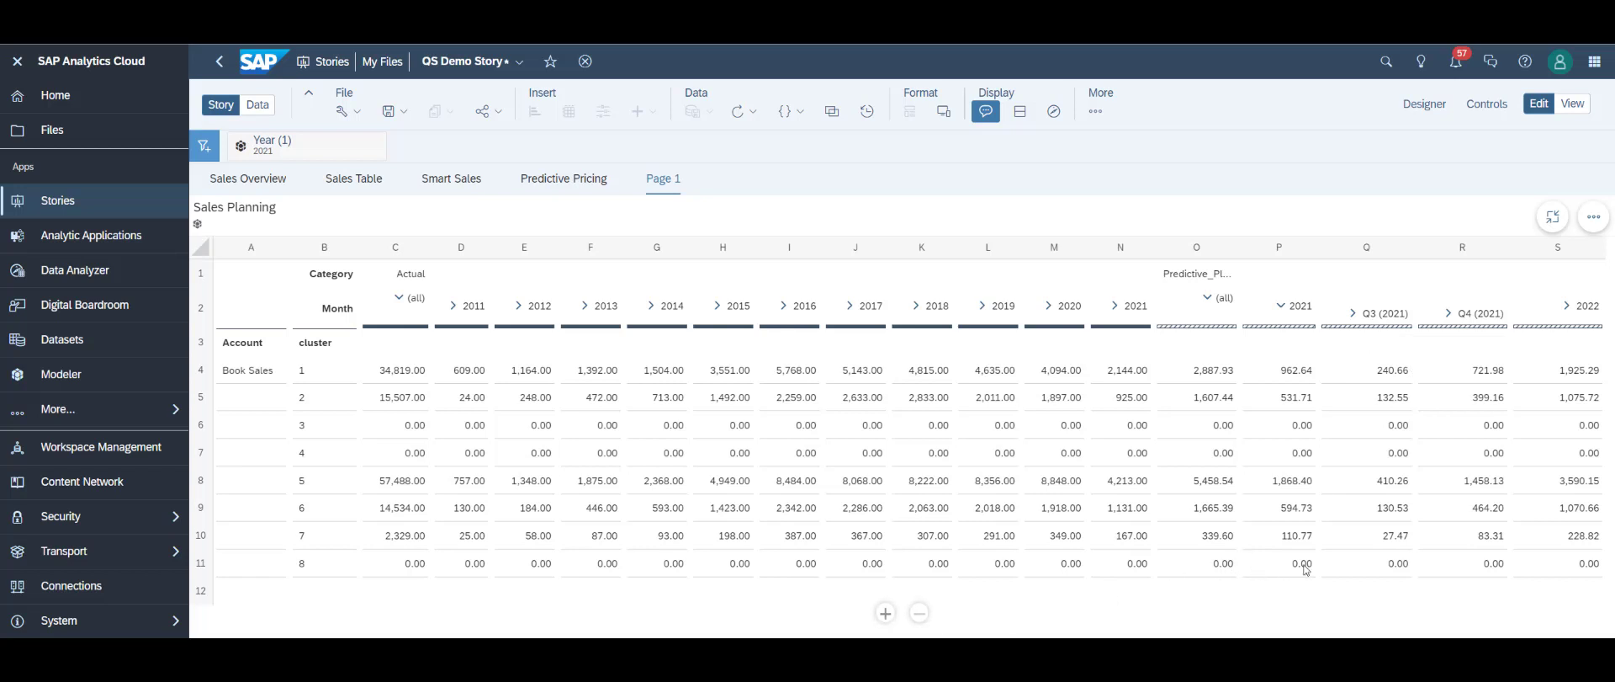
pyautogui.click(1364, 599)
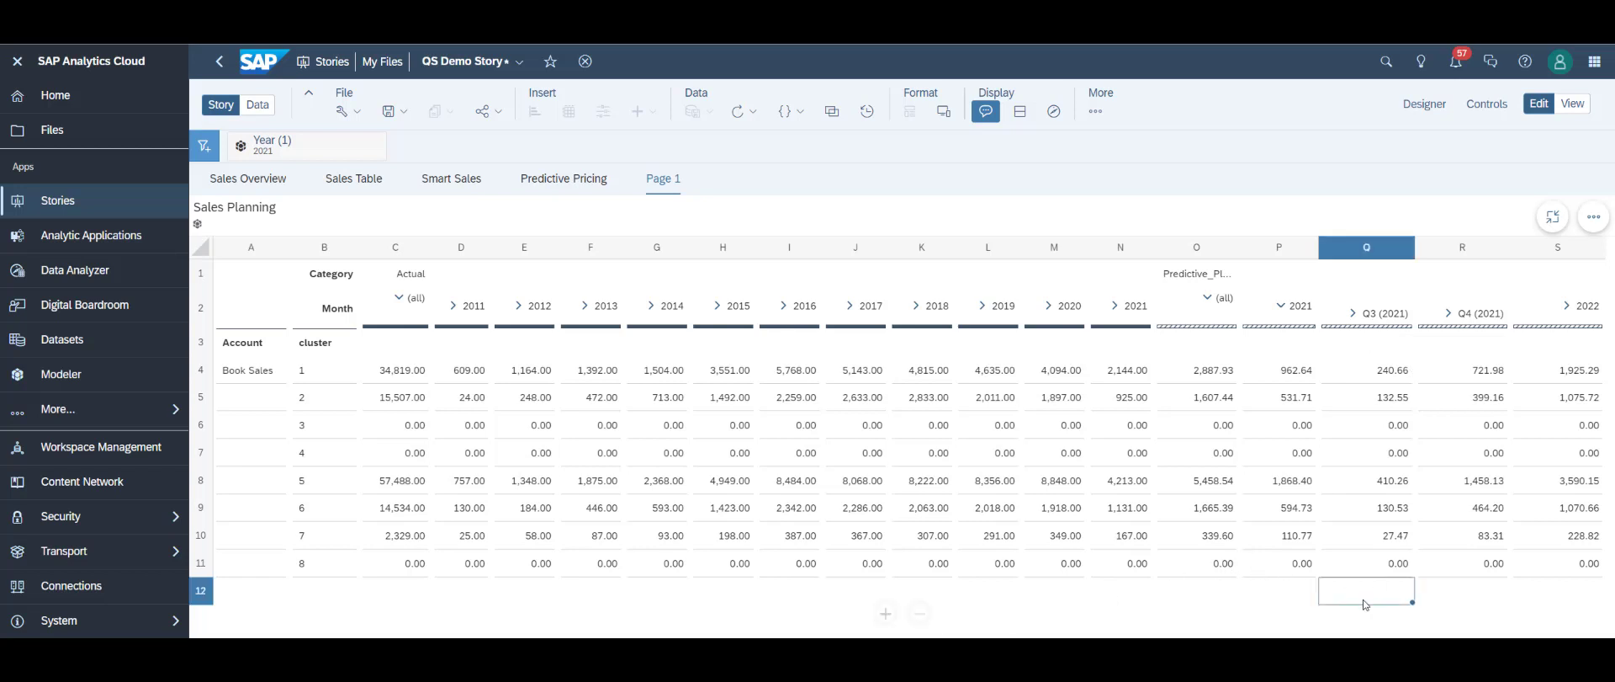
pyautogui.click(1414, 586)
pyautogui.press('Right')
pyautogui.press('Right')
pyautogui.press('Right')
pyautogui.press('Right')
pyautogui.press('Right')
pyautogui.press('Right')
pyautogui.press('Right')
pyautogui.press('Right')
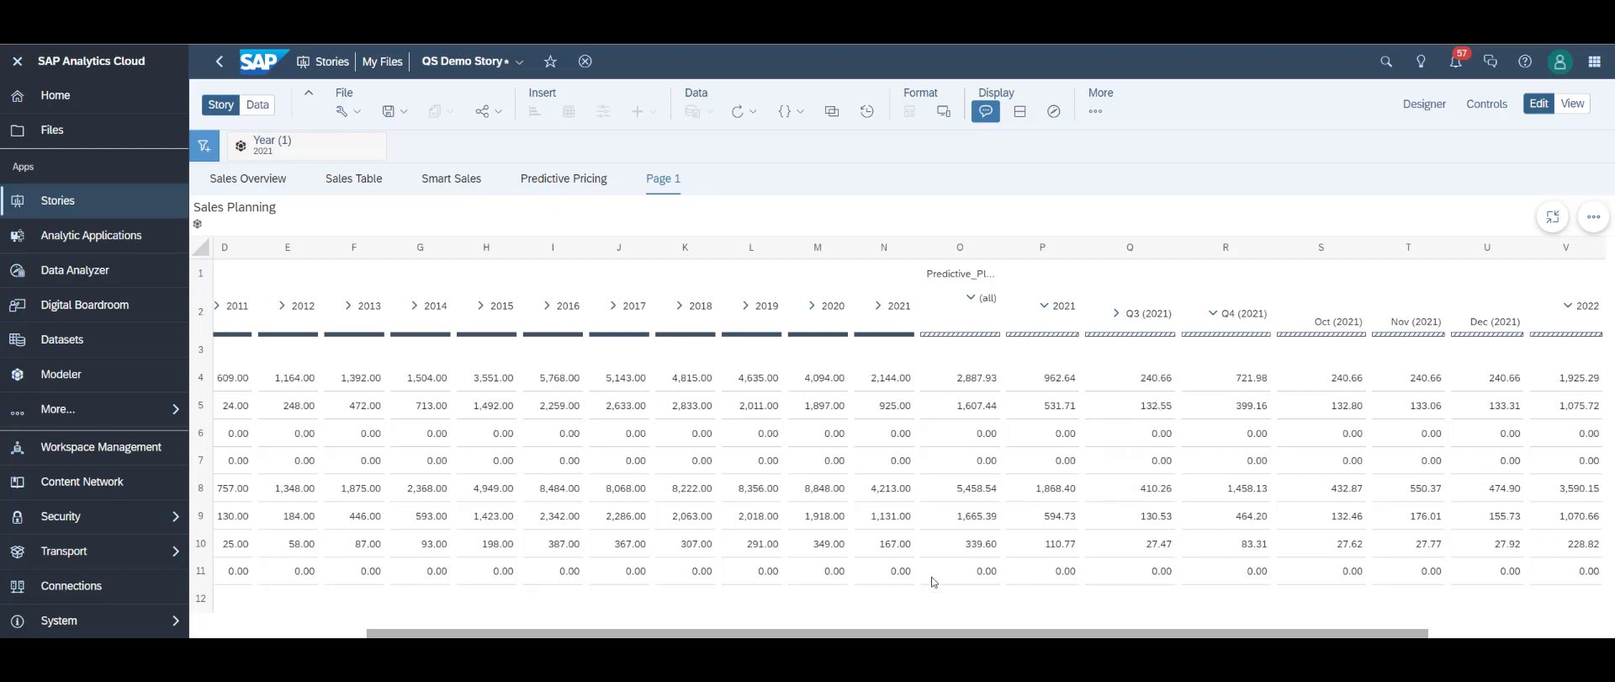
pyautogui.hscroll(-5, 931, 633)
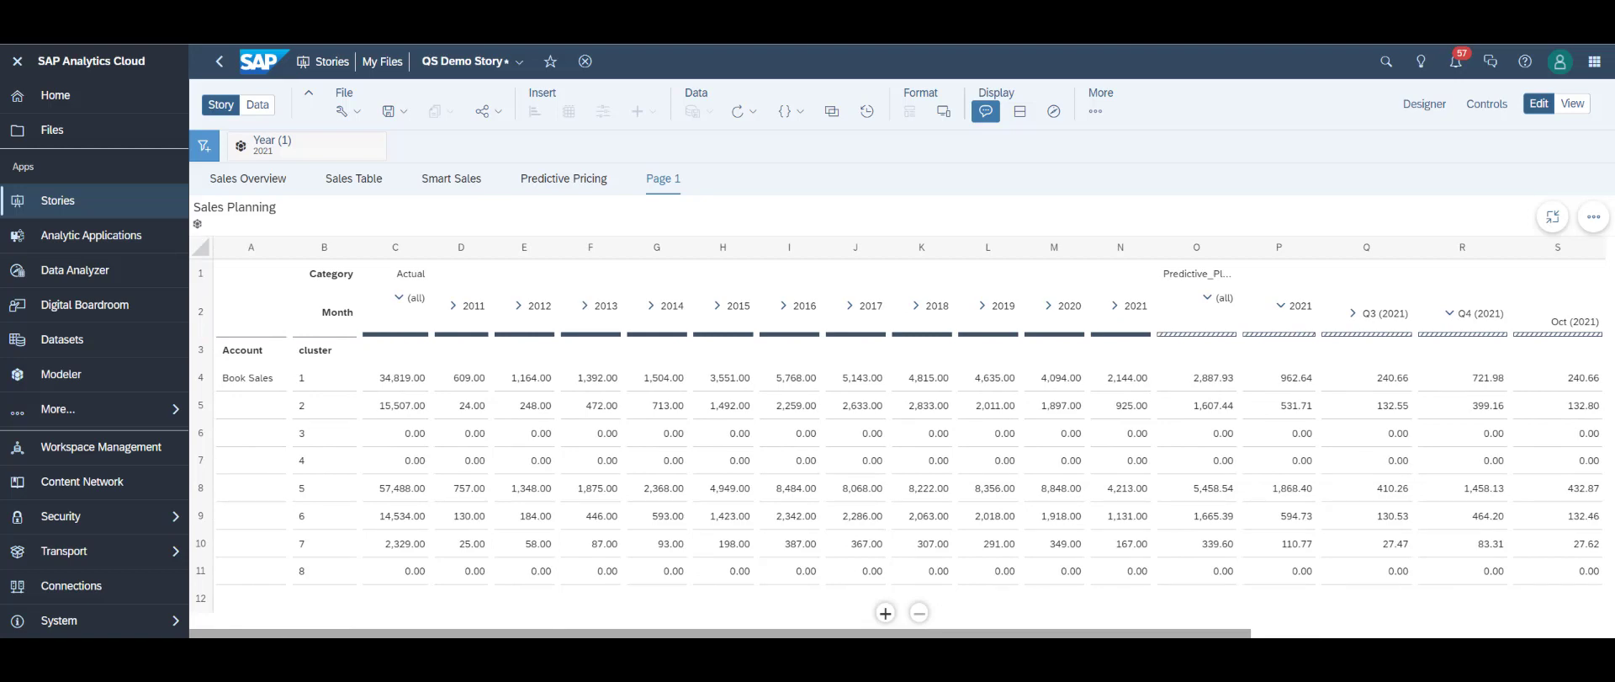
pyautogui.hscroll(5, 899, 440)
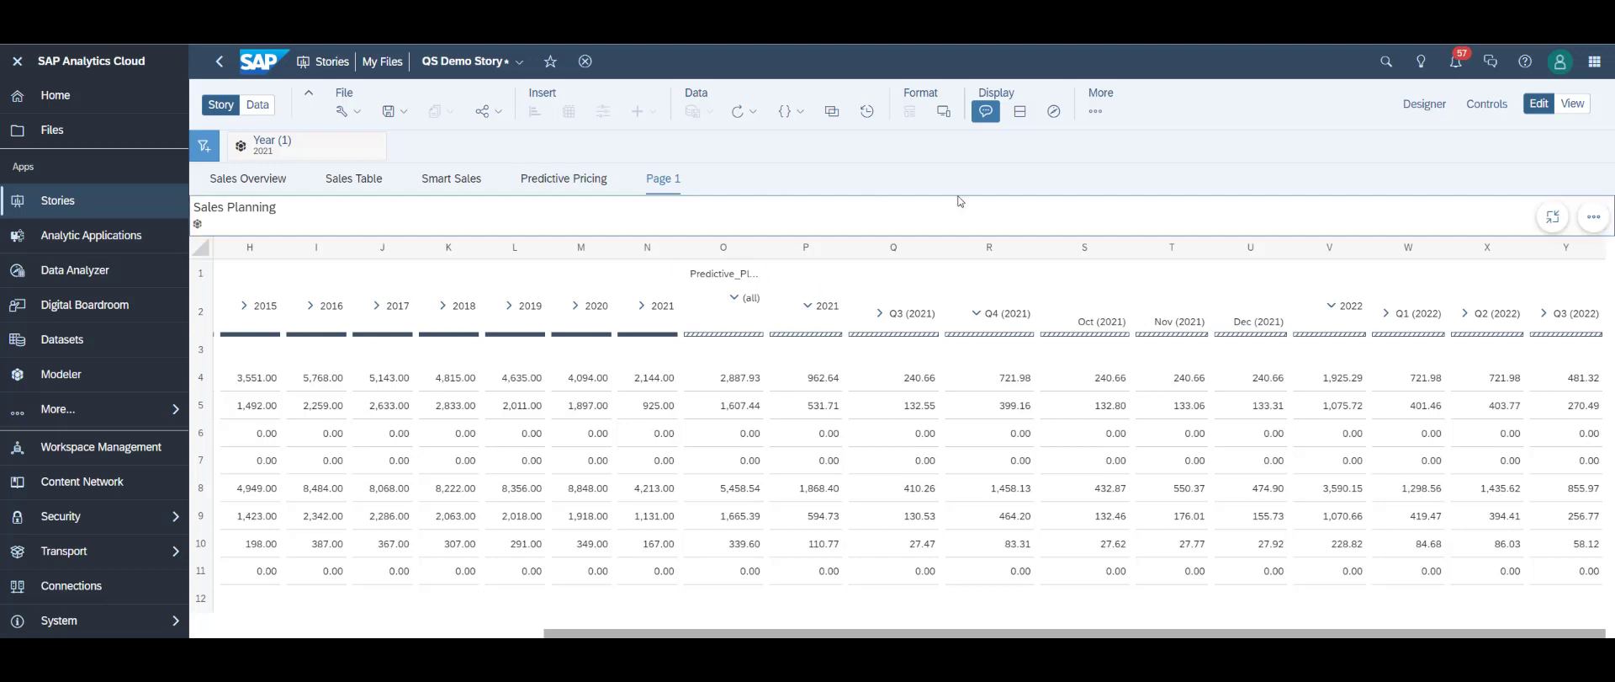
# Try a blue color fill for the Sales Planning table's editable cells, and reset it to no fill
pyautogui.click(1424, 103)
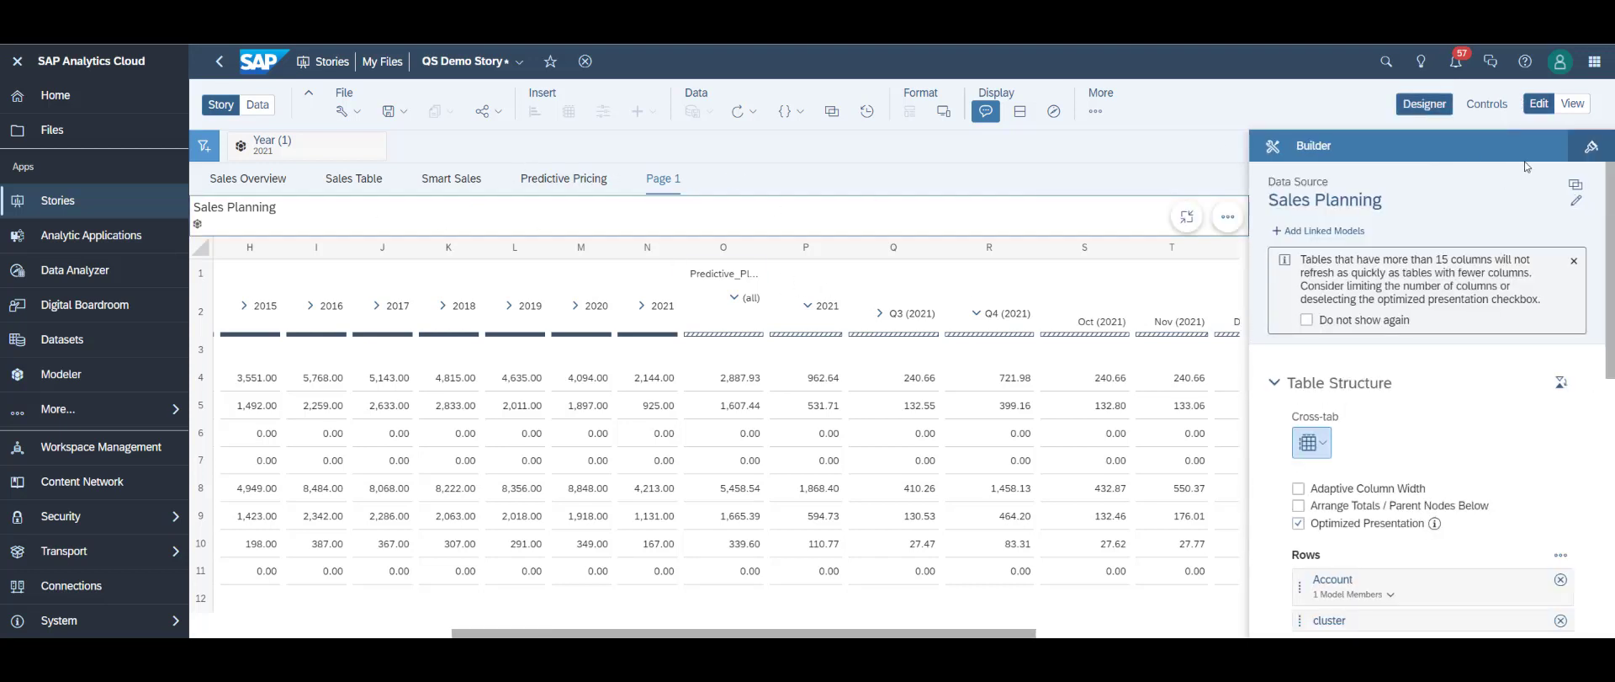
pyautogui.click(1589, 149)
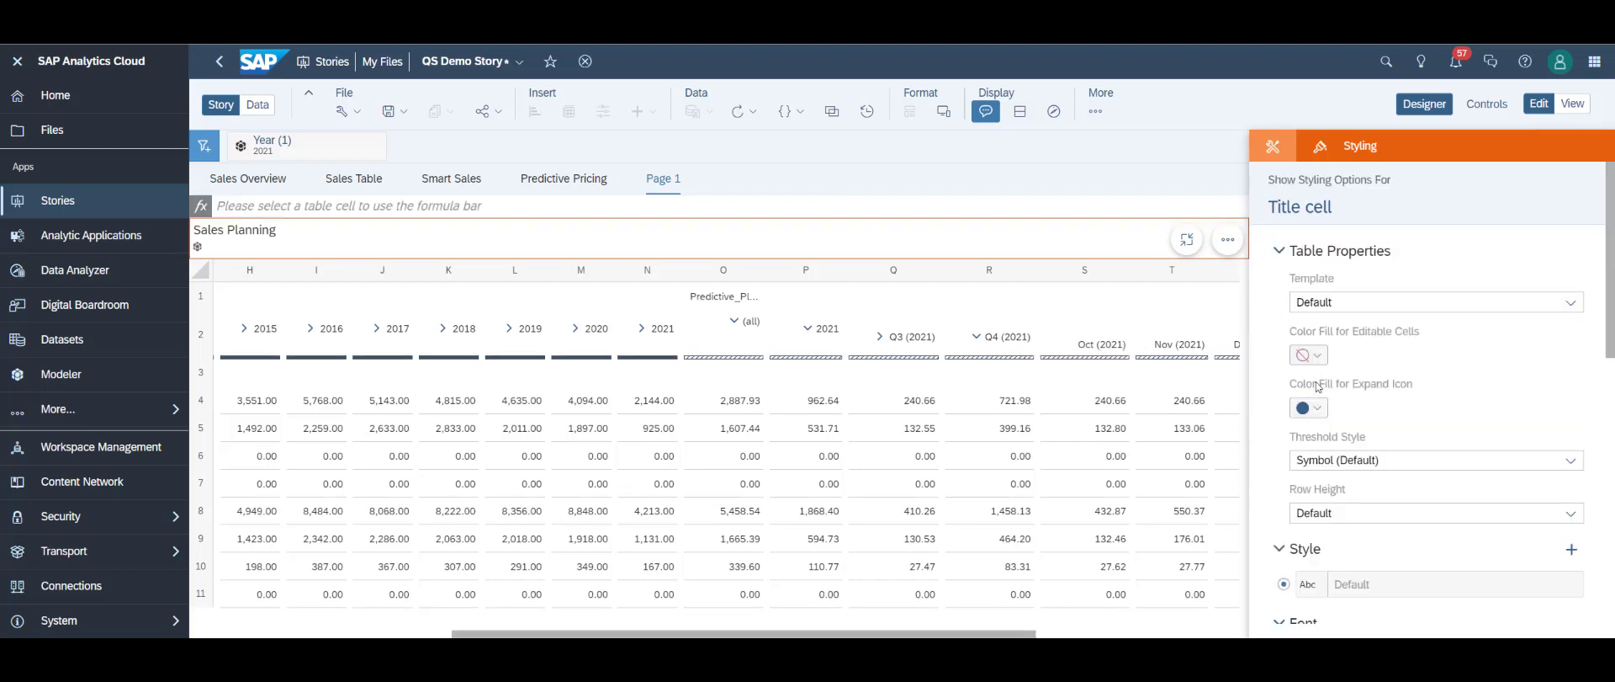
pyautogui.click(1317, 358)
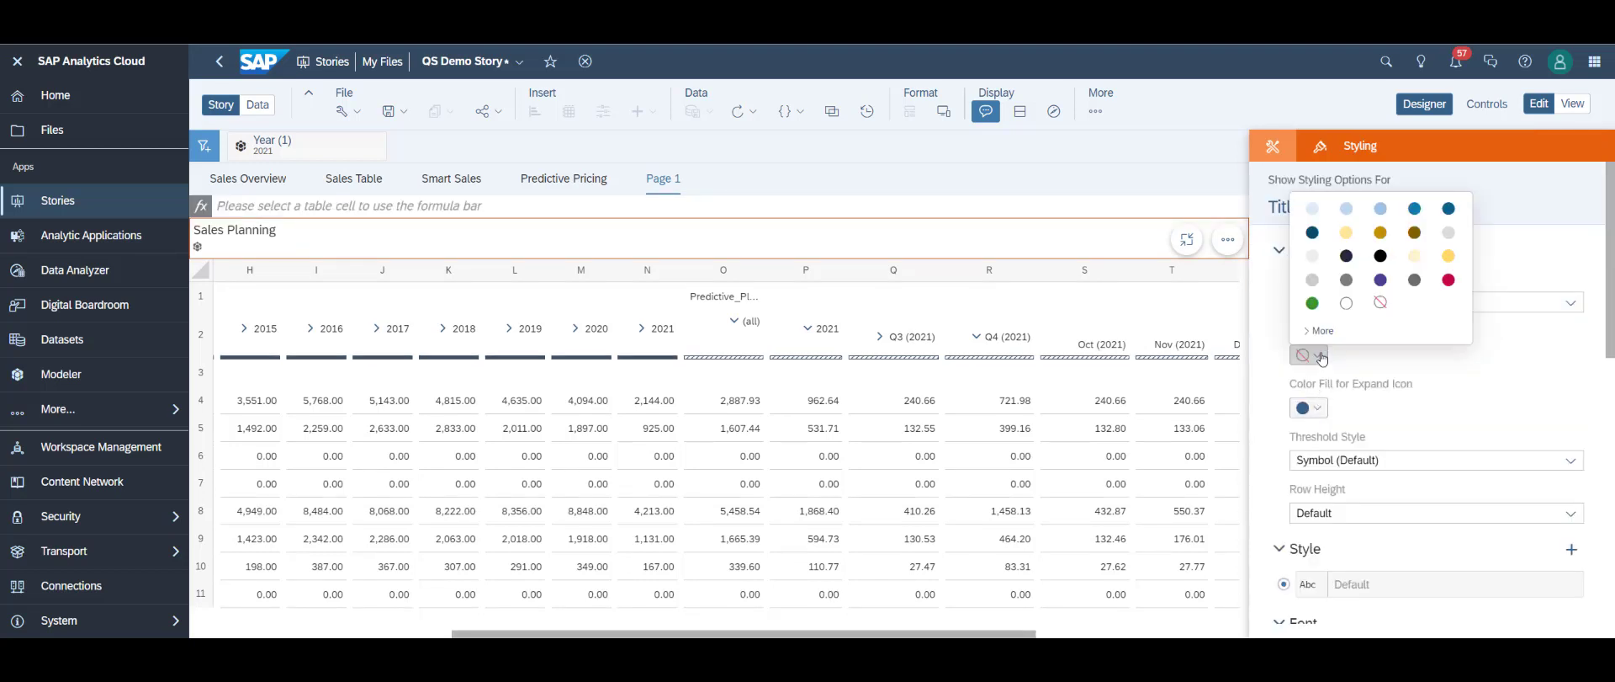
pyautogui.click(1415, 210)
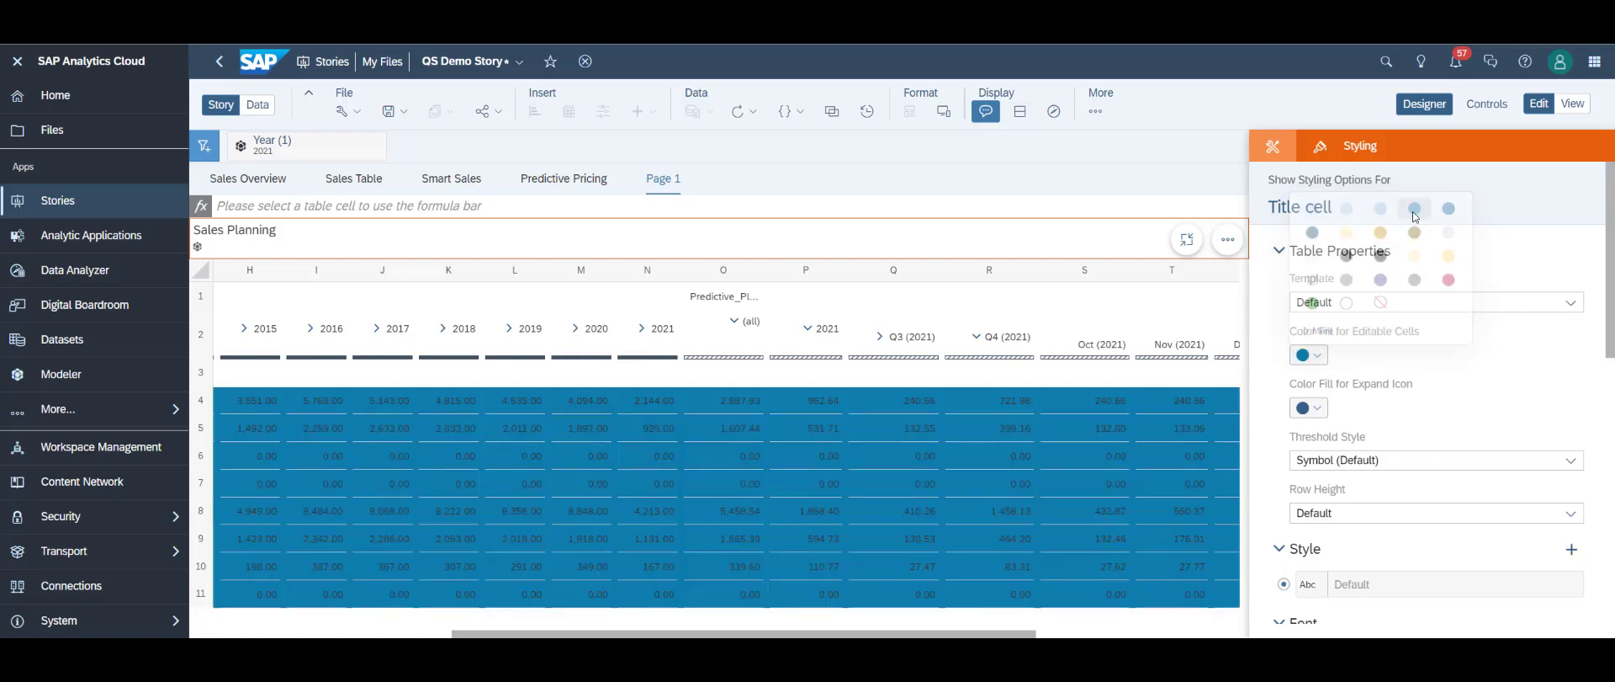
pyautogui.click(1309, 354)
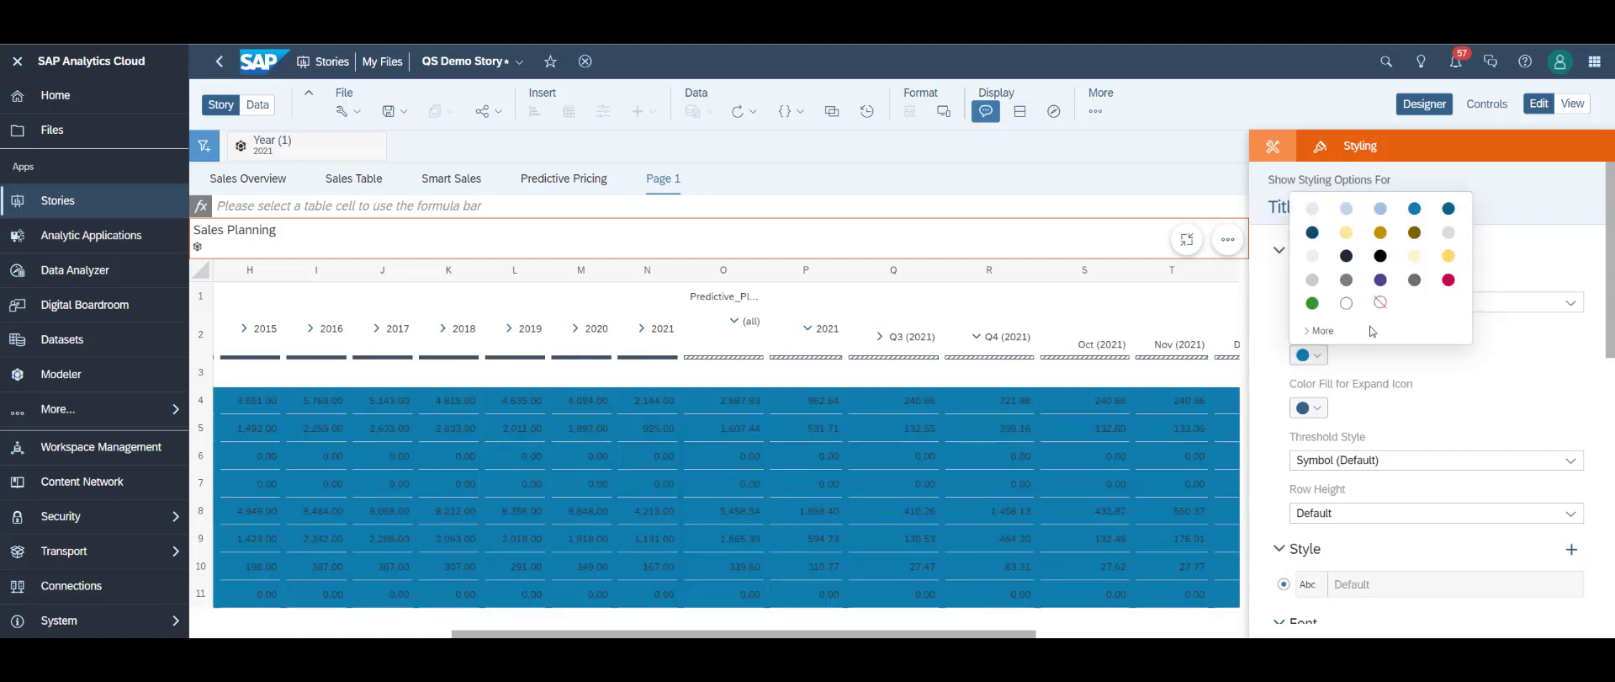
pyautogui.click(1379, 303)
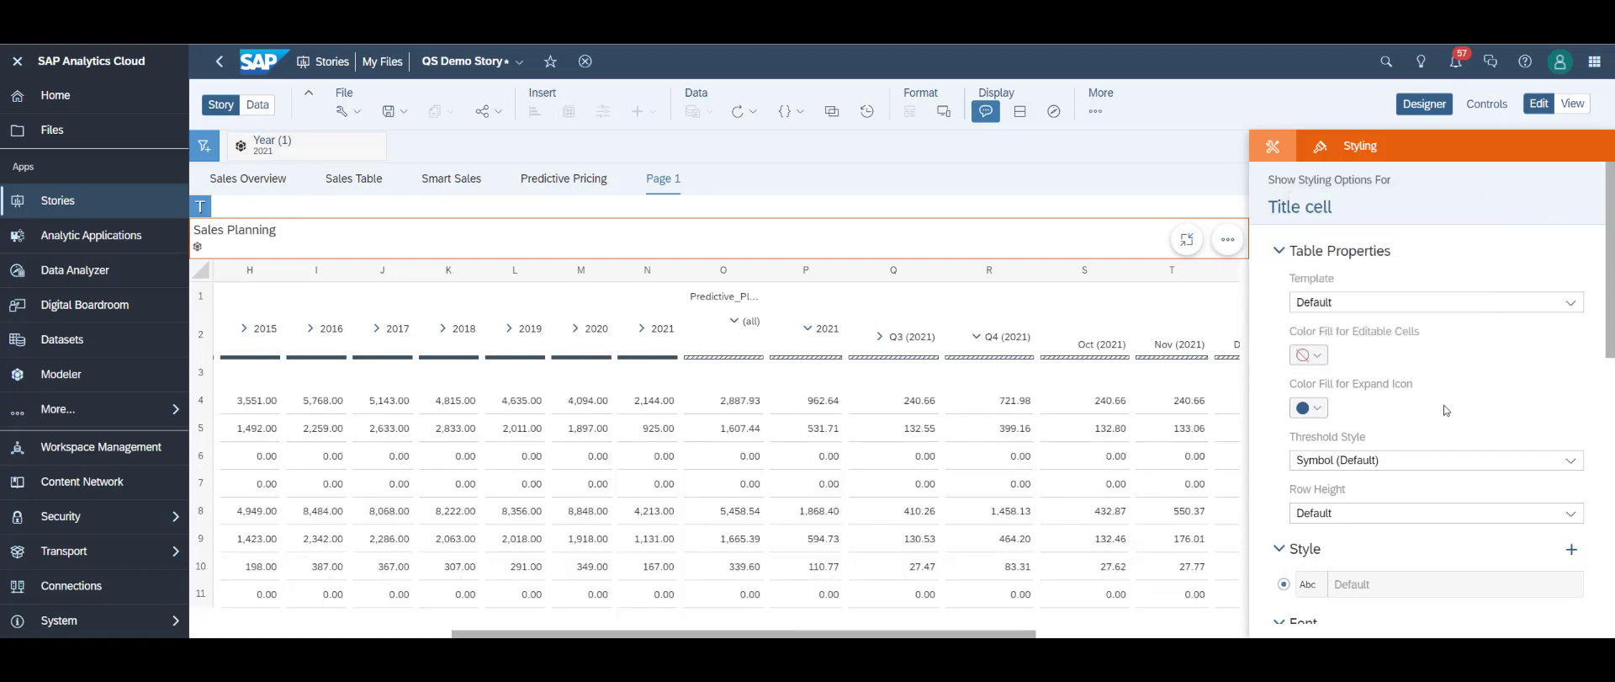
# Set the font color of the Sales Planning table's title to blue
pyautogui.scroll(-3, 1346, 404)
pyautogui.click(1573, 522)
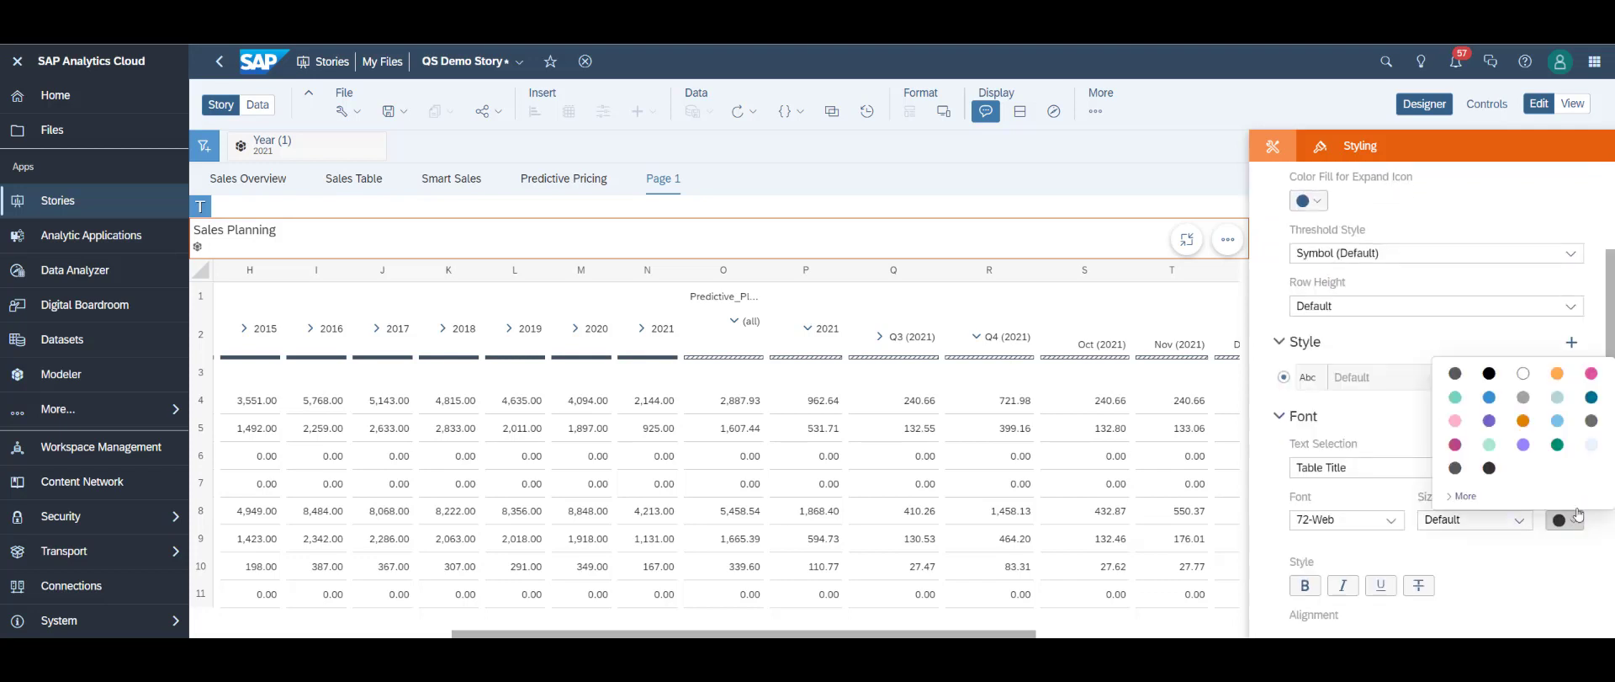
pyautogui.click(1495, 405)
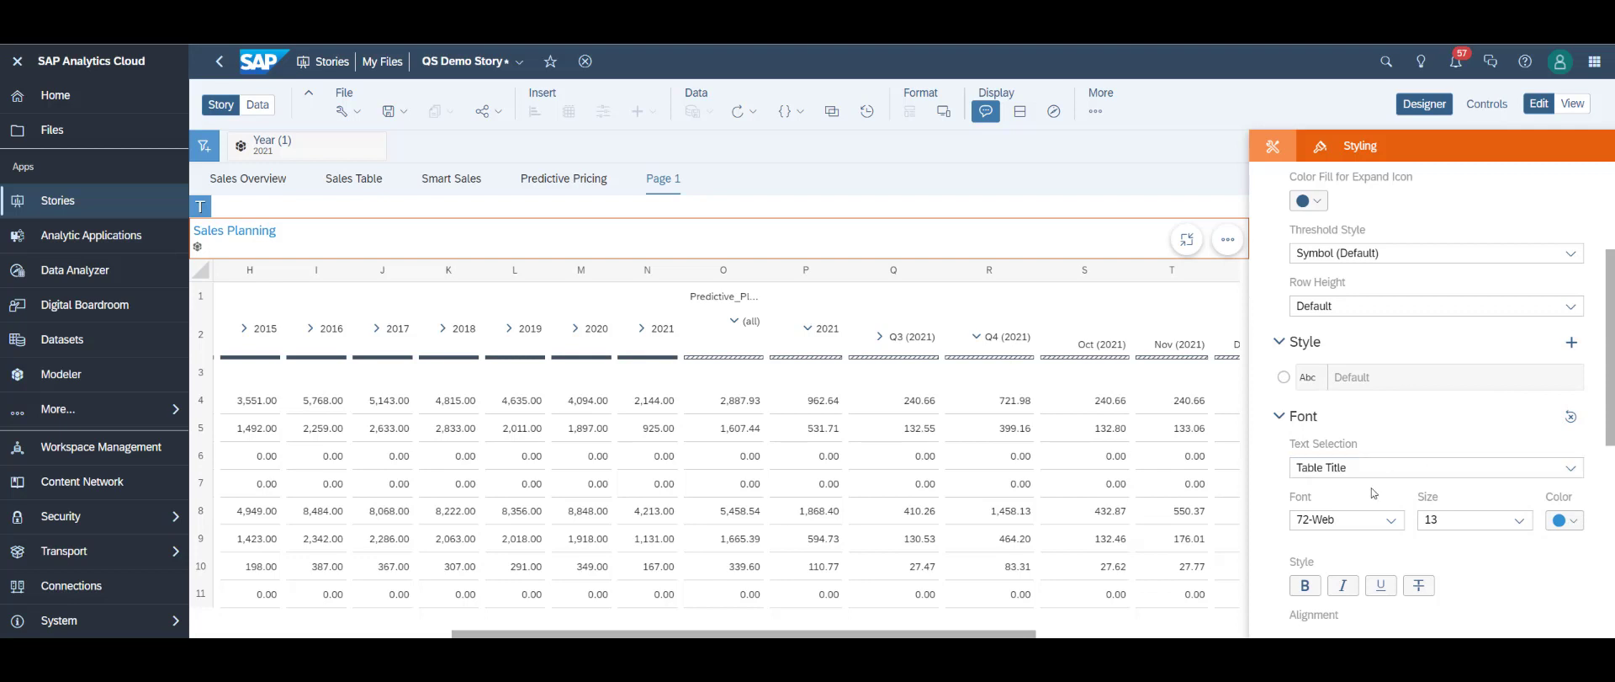
pyautogui.scroll(-3, 1385, 490)
pyautogui.scroll(-3, 1385, 491)
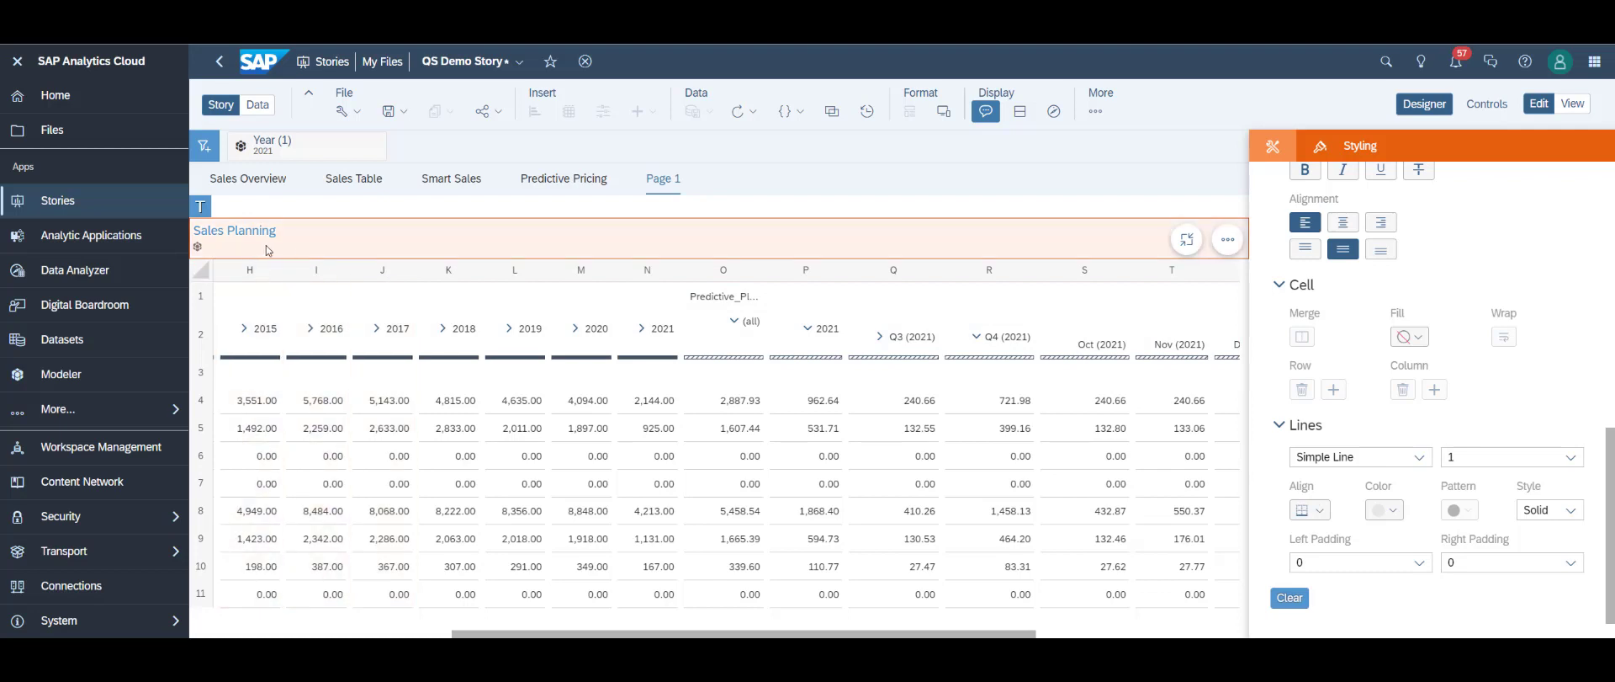
# Set the font color of the whole Sales Planning table's cells to dark teal
pyautogui.click(201, 272)
pyautogui.click(1580, 391)
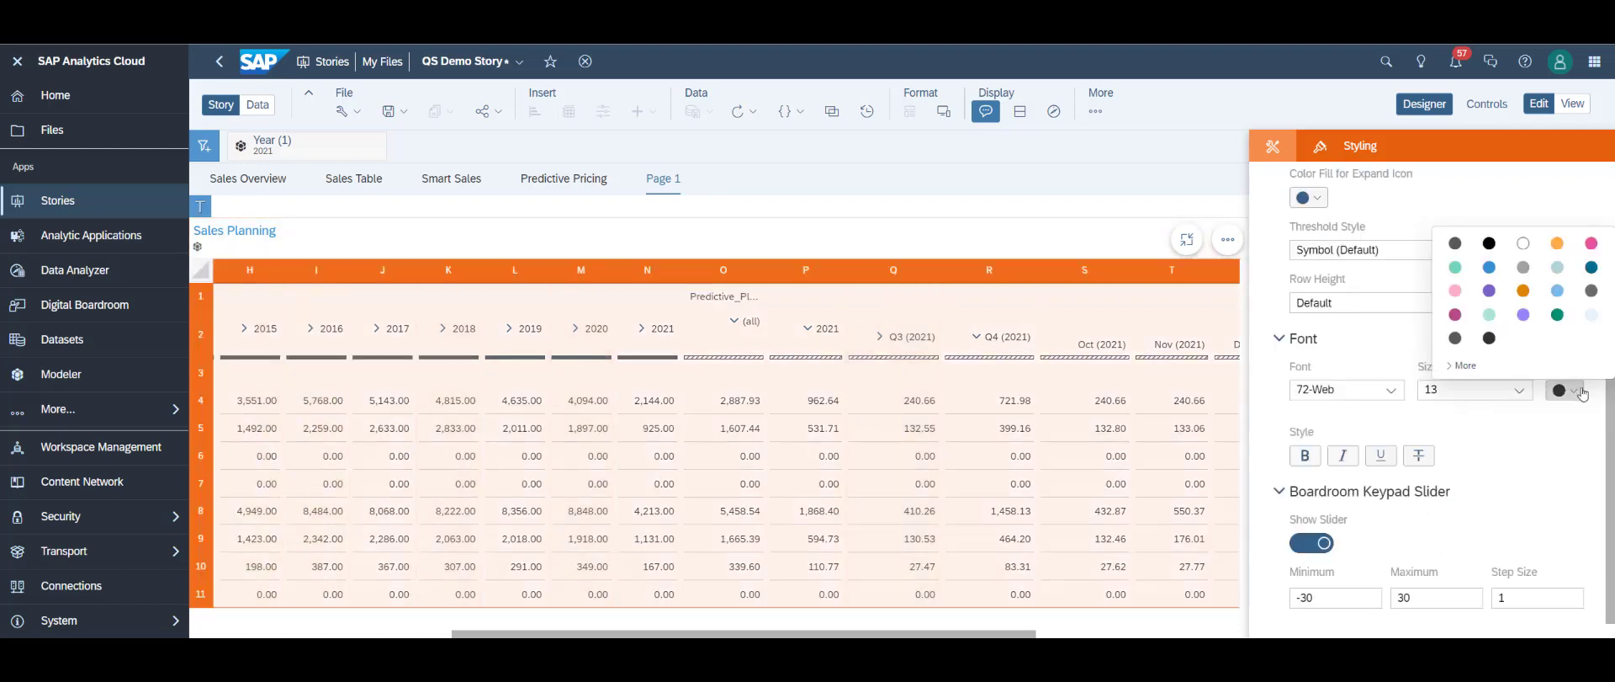
pyautogui.click(1582, 275)
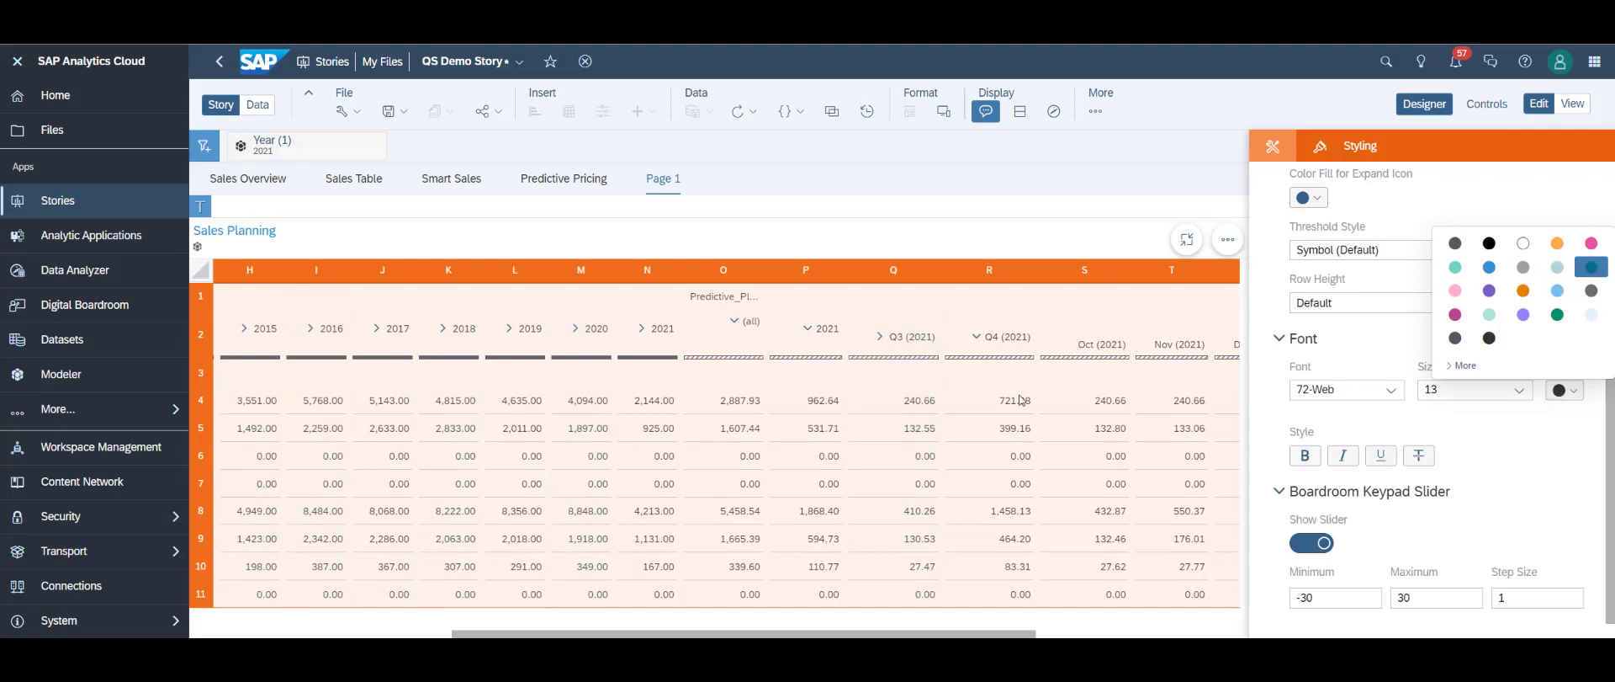
pyautogui.click(797, 387)
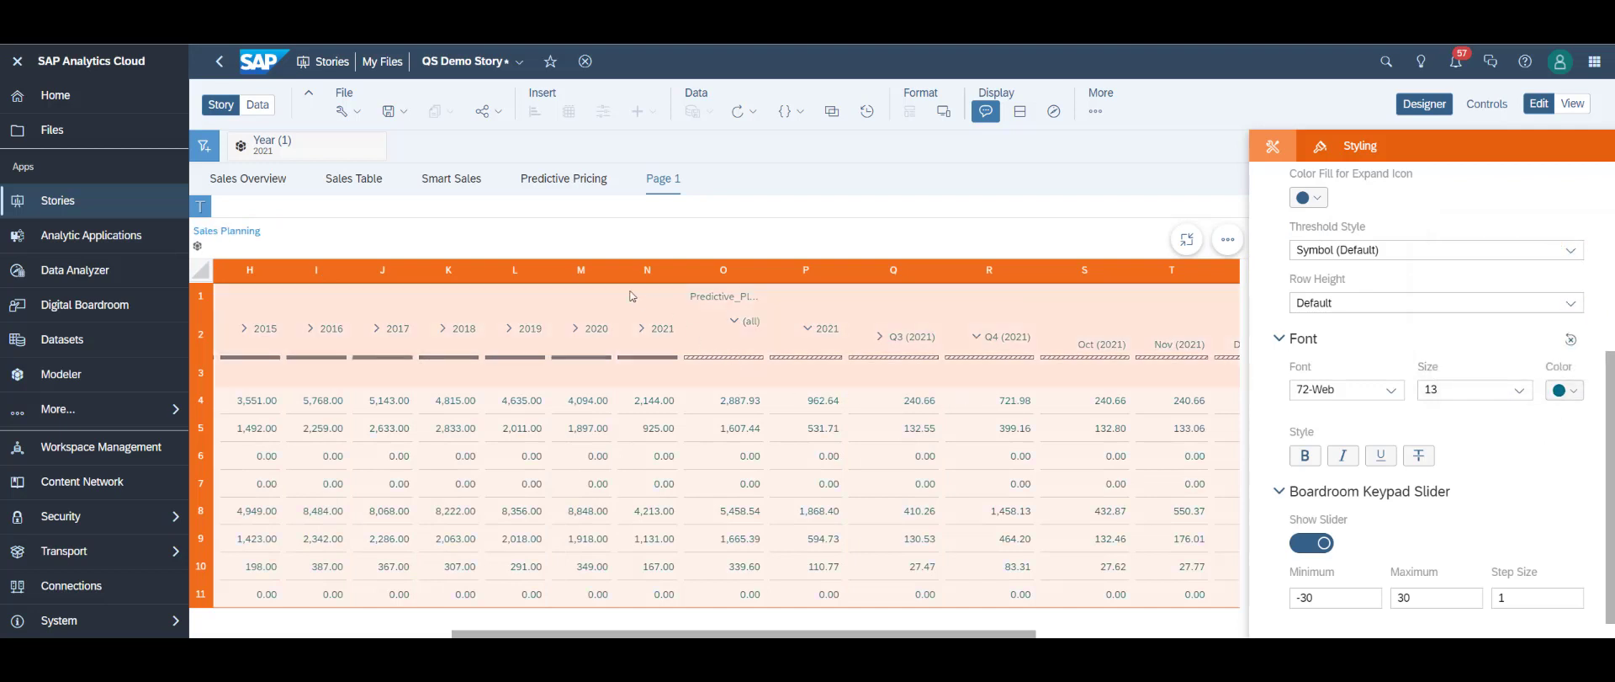
pyautogui.click(690, 232)
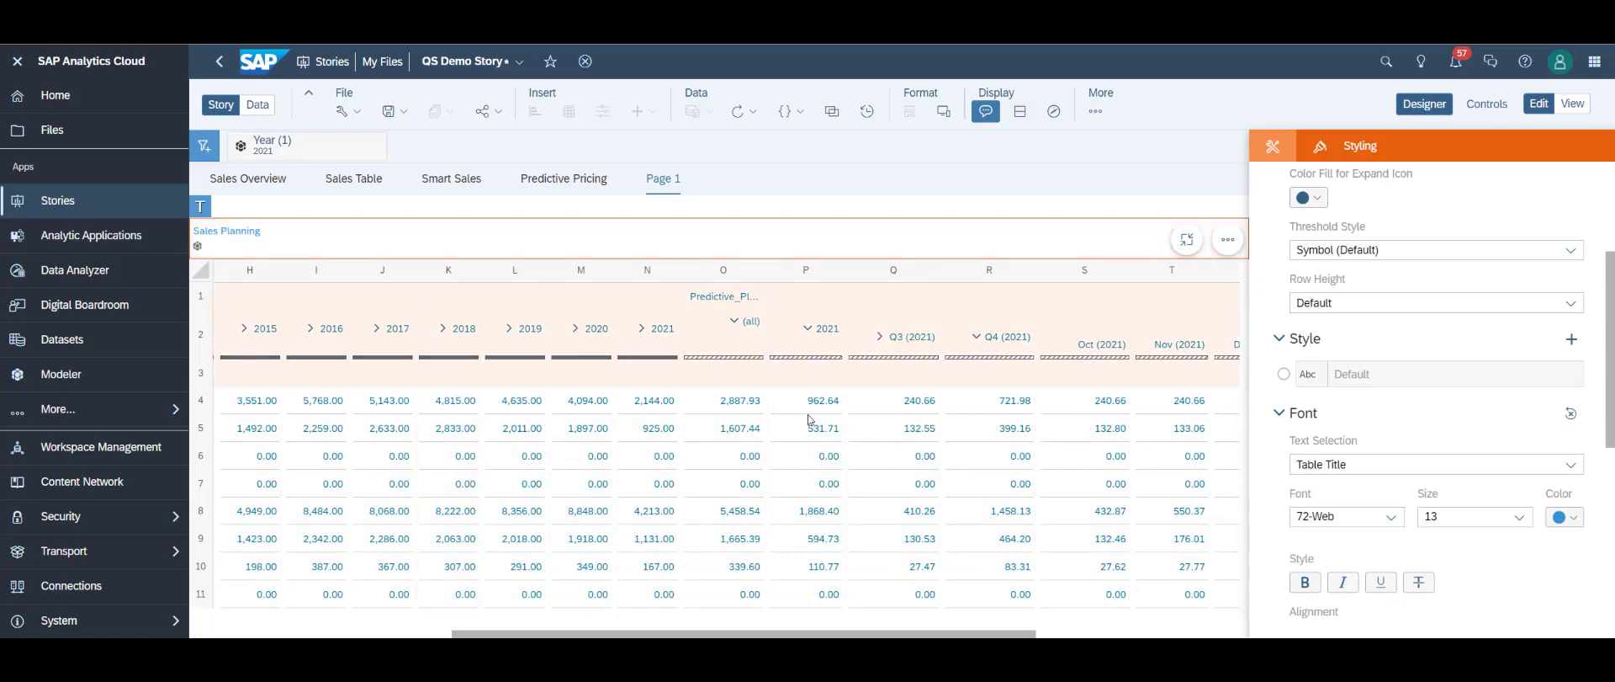
# Rename the story page Page 1 as Planning Model
pyautogui.rightClick(663, 181)
pyautogui.click(698, 182)
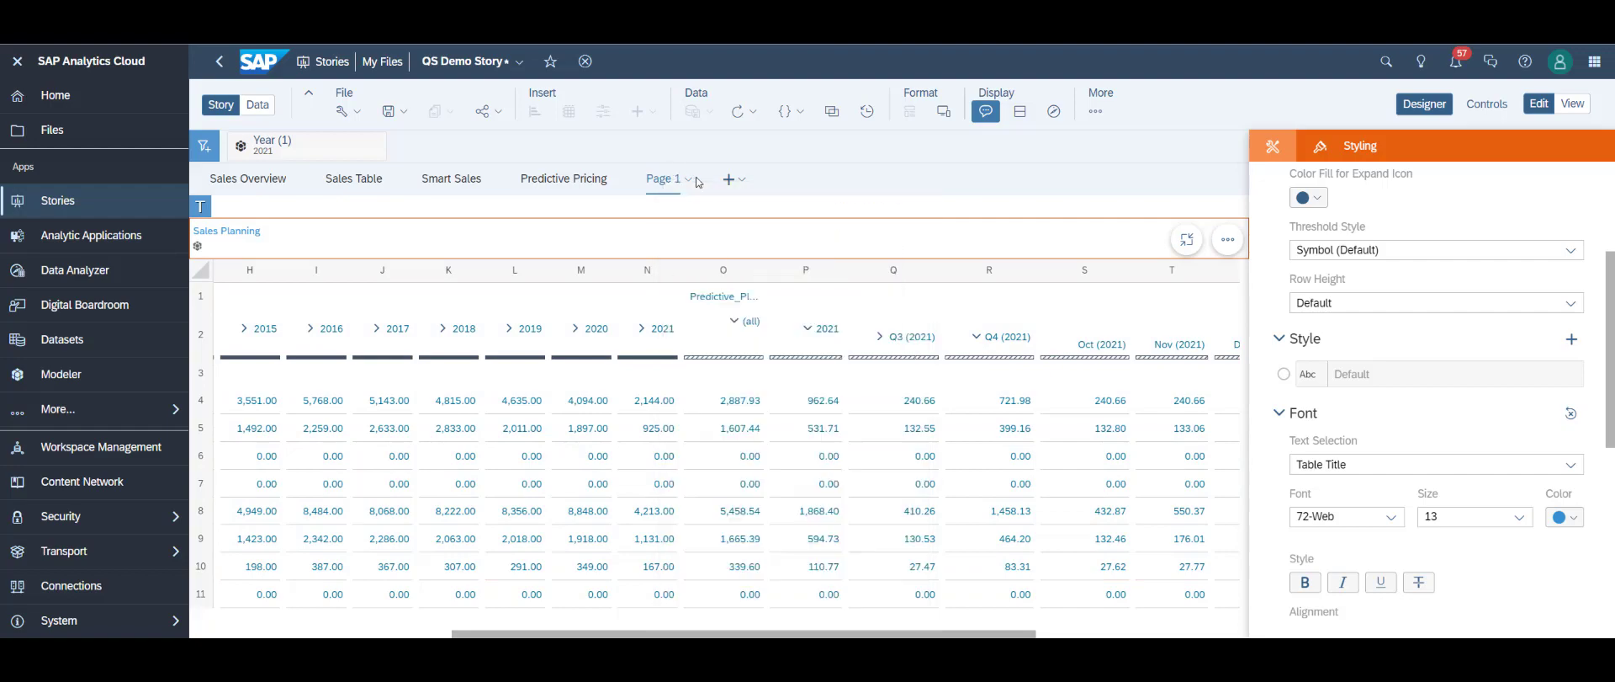
pyautogui.click(689, 180)
pyautogui.click(698, 272)
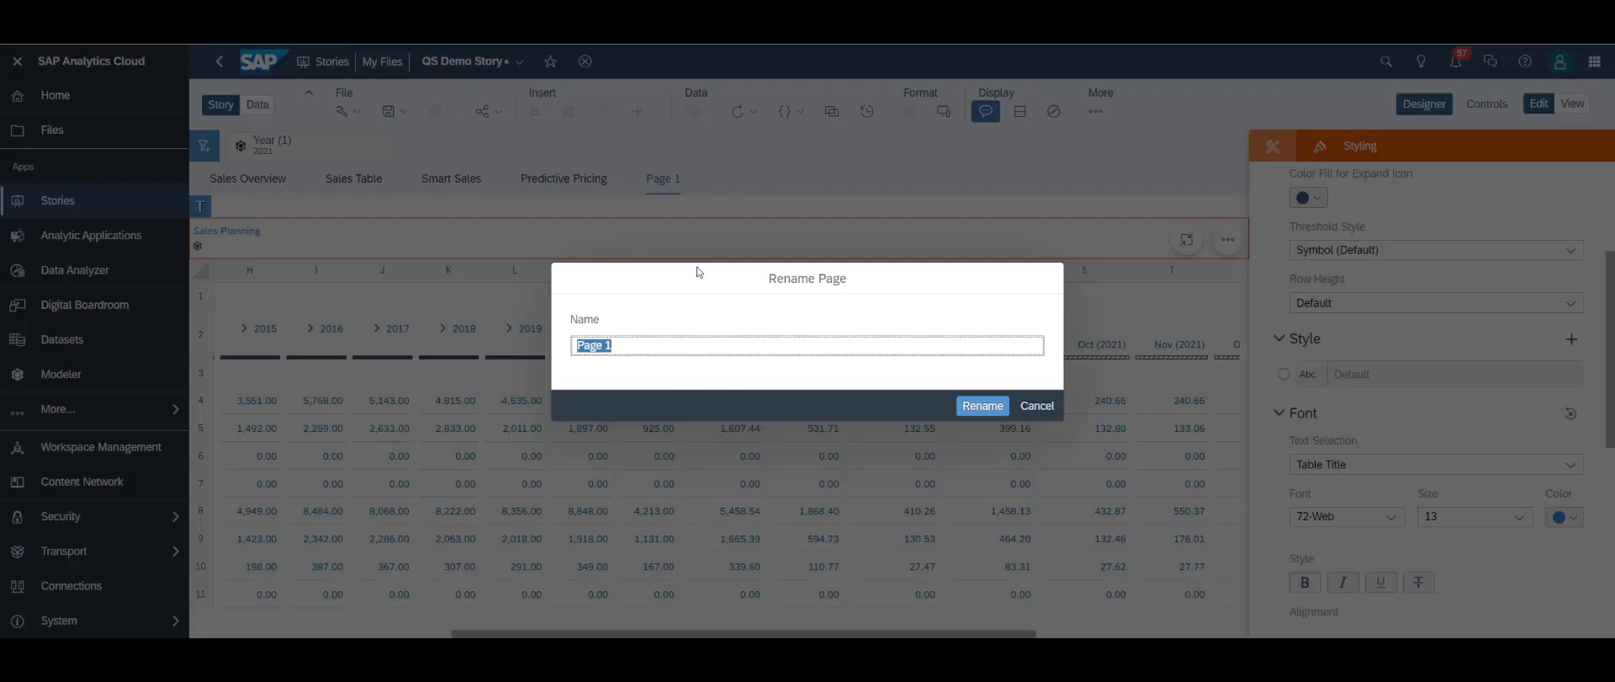
pyautogui.write('P')
pyautogui.click(982, 405)
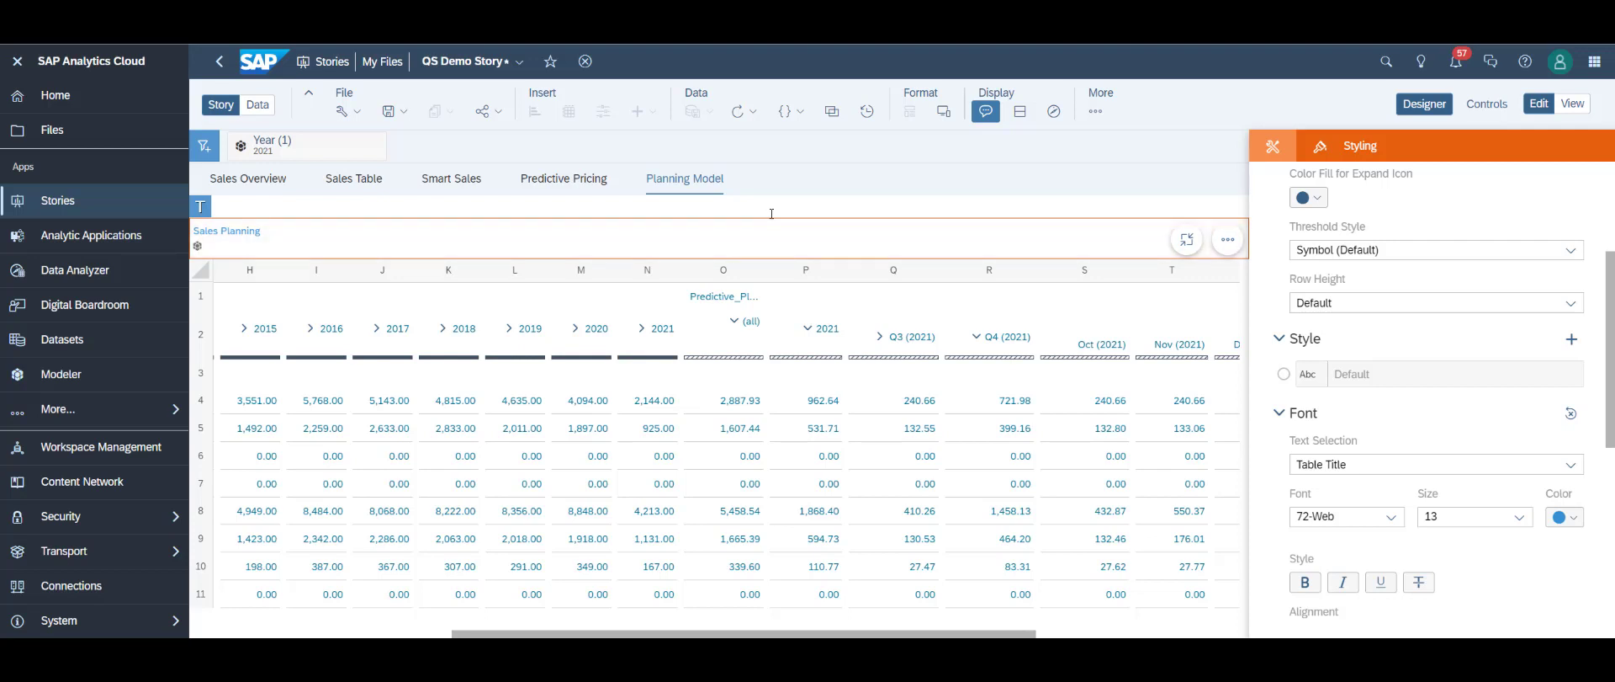
# Show the story in view mode and look through the Sales Planning table up to the predictive version's columns
pyautogui.click(1570, 104)
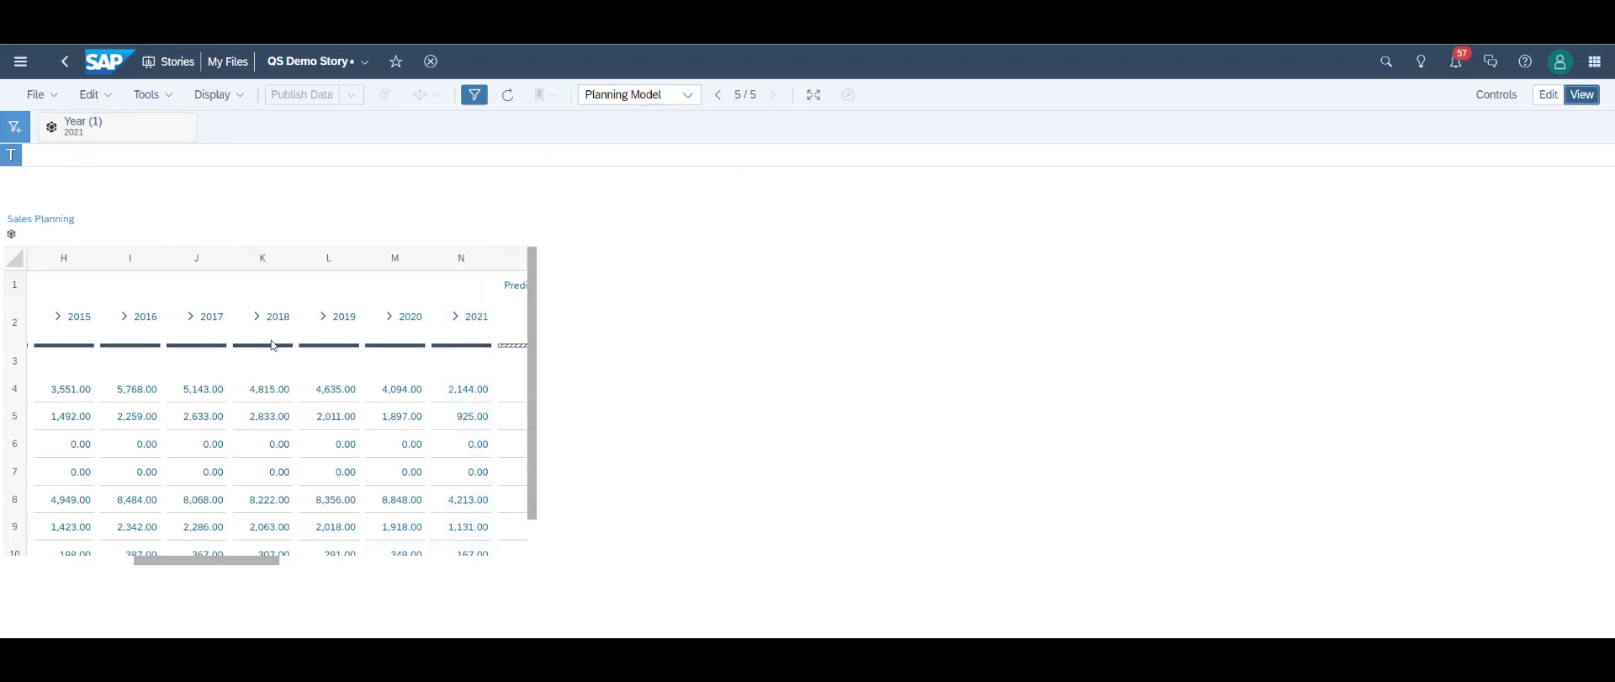
pyautogui.scroll(-1, 533, 531)
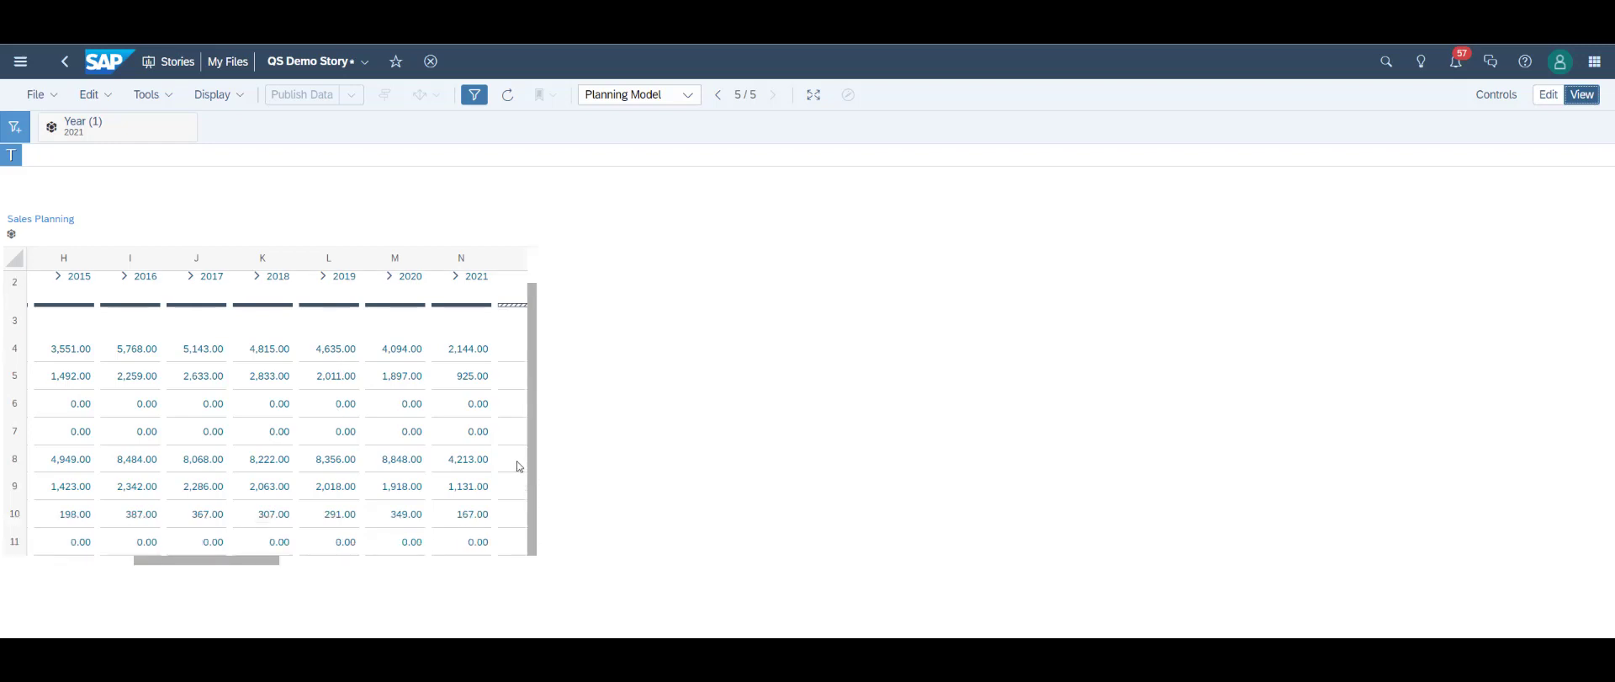
pyautogui.scroll(1, 515, 461)
pyautogui.moveTo(224, 567)
pyautogui.mouseDown()
pyautogui.moveTo(493, 566)
pyautogui.moveTo(229, 556)
pyautogui.mouseUp()
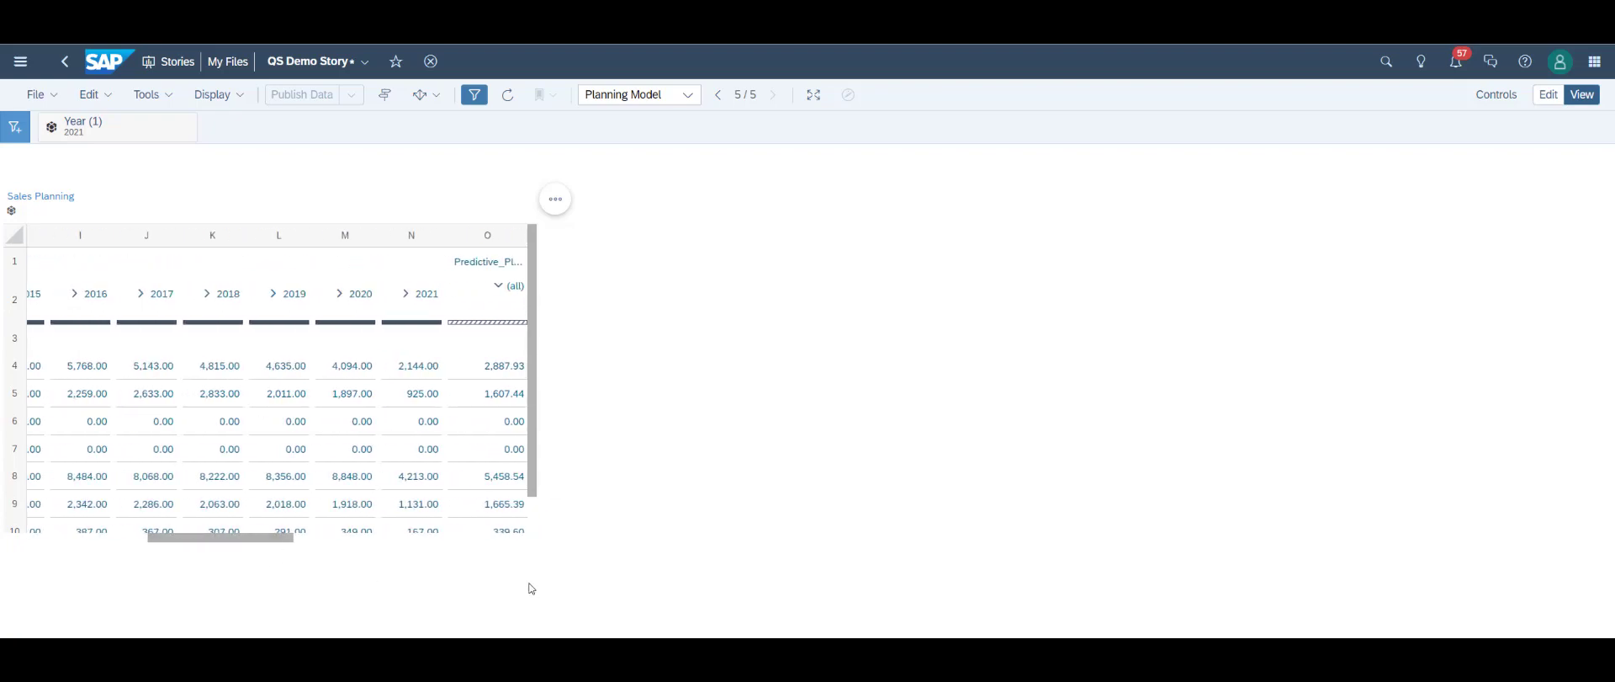
# Review the story's Sales Overview page and its Sales Table page
pyautogui.click(688, 94)
pyautogui.click(655, 118)
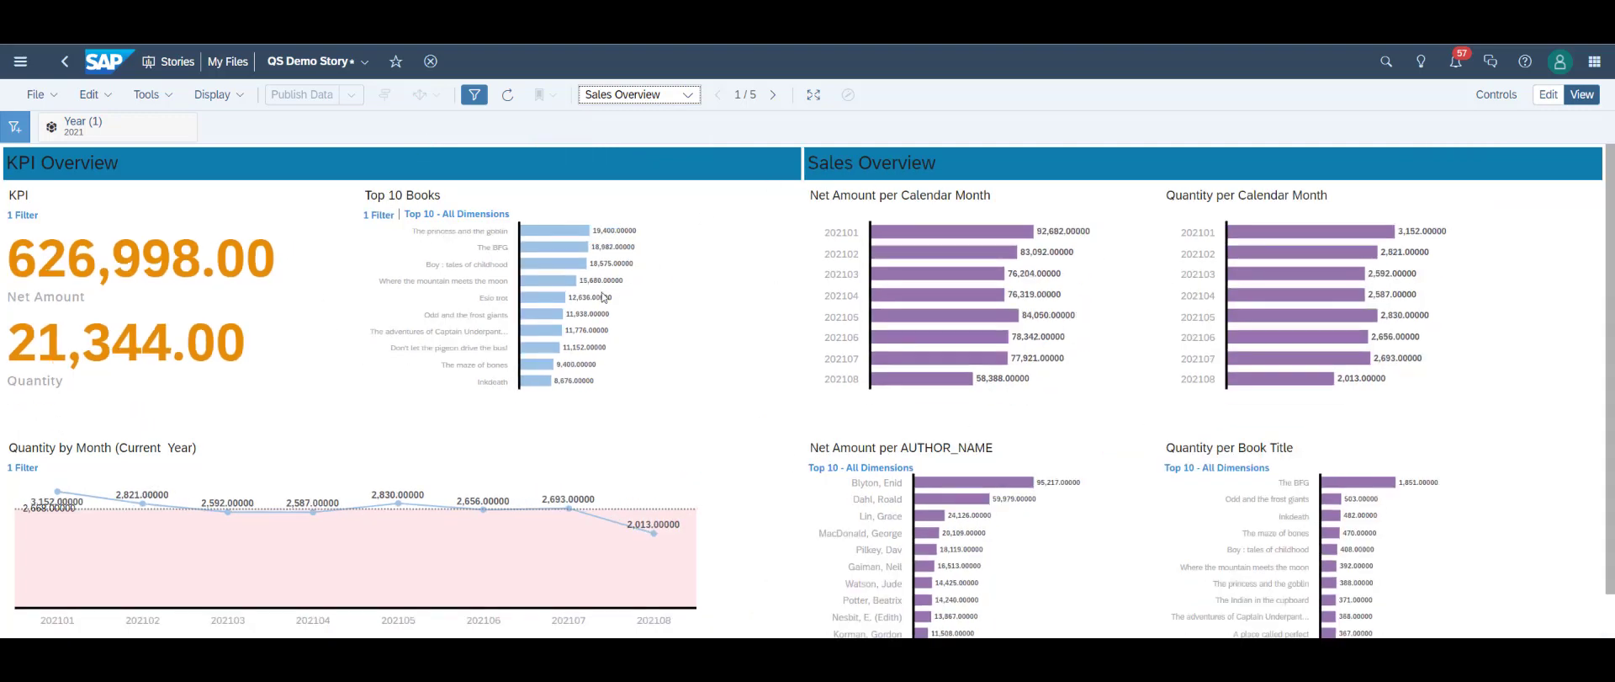
pyautogui.click(688, 94)
pyautogui.click(661, 138)
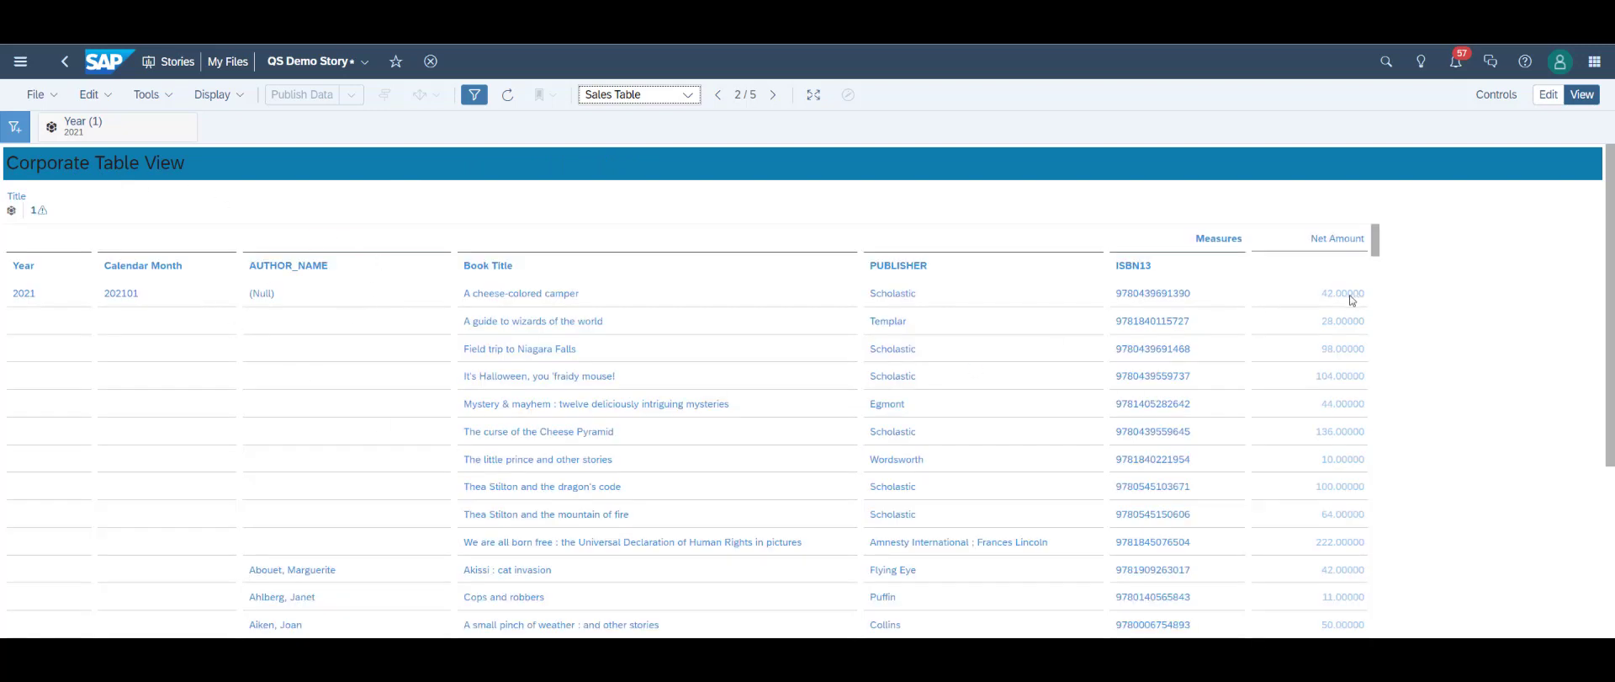
# Review the Smart Sales page, from the top publishers and authors charts to the Forecast Report
pyautogui.click(679, 96)
pyautogui.click(677, 167)
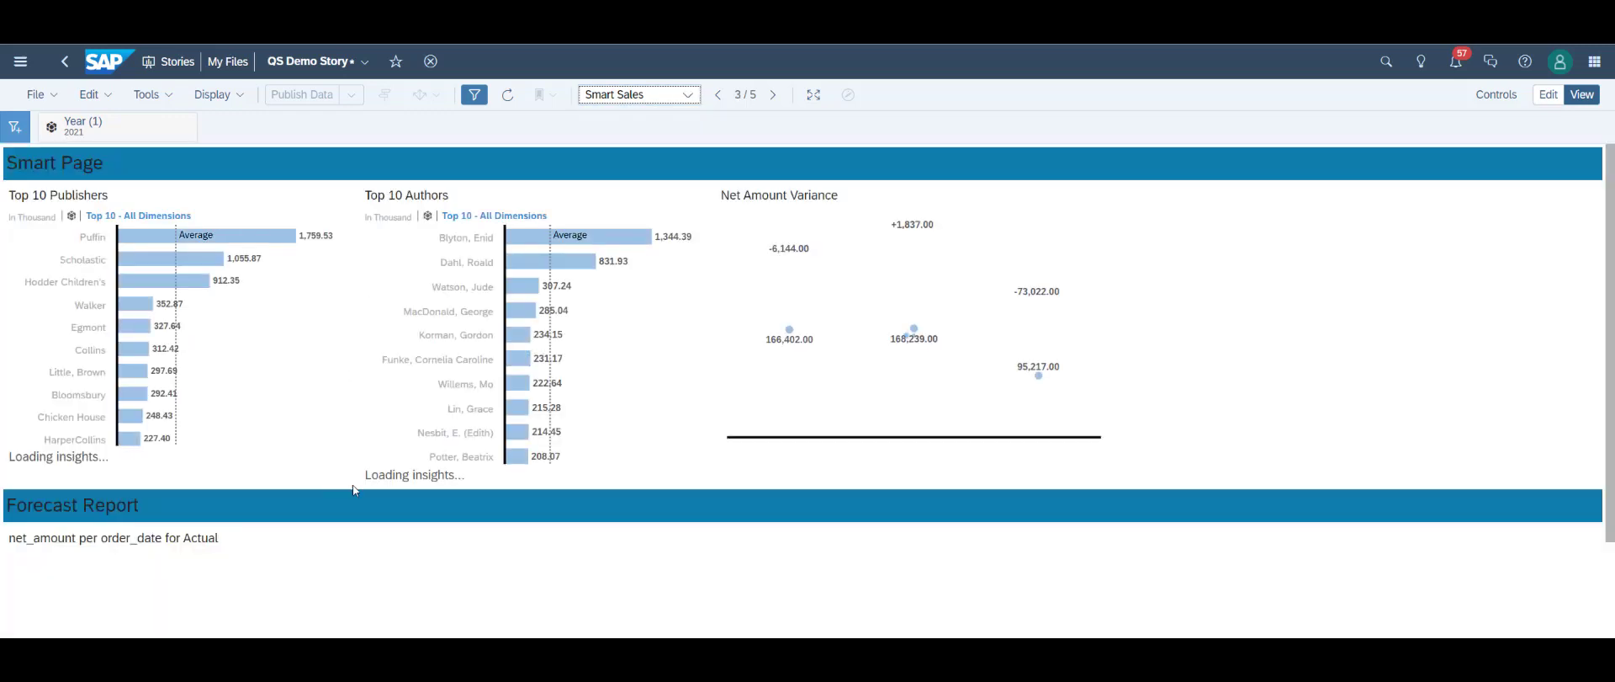
pyautogui.scroll(-1, 277, 534)
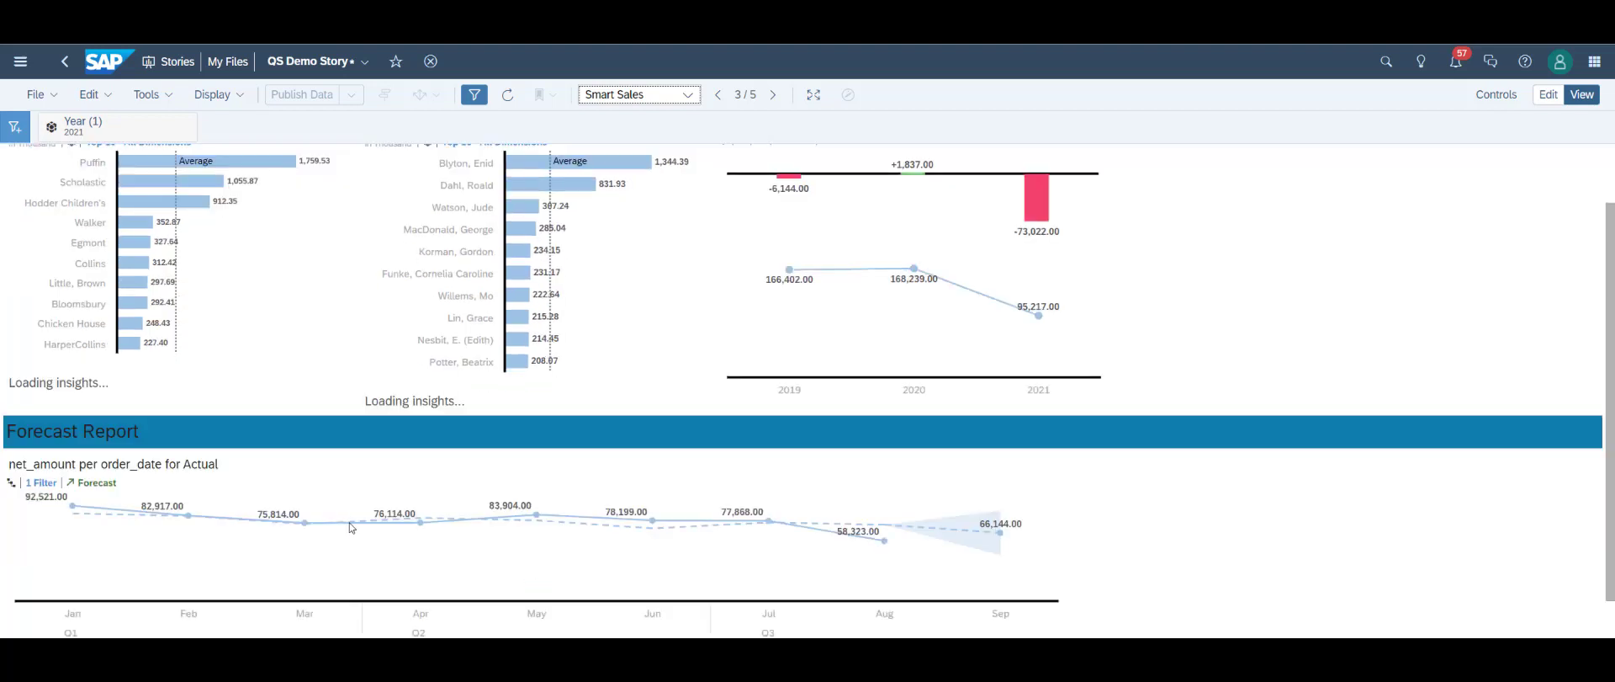
pyautogui.scroll(-1, 404, 517)
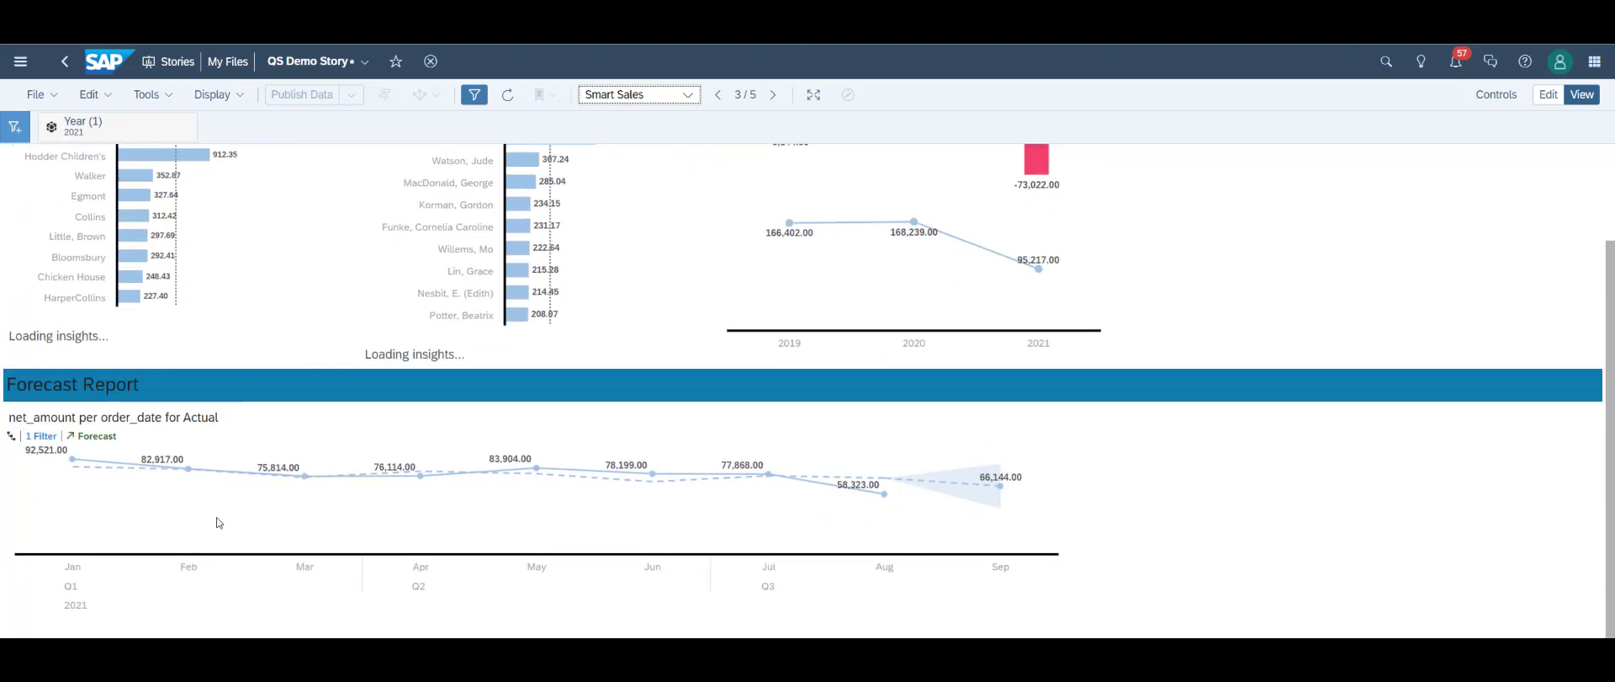
pyautogui.scroll(2, 716, 445)
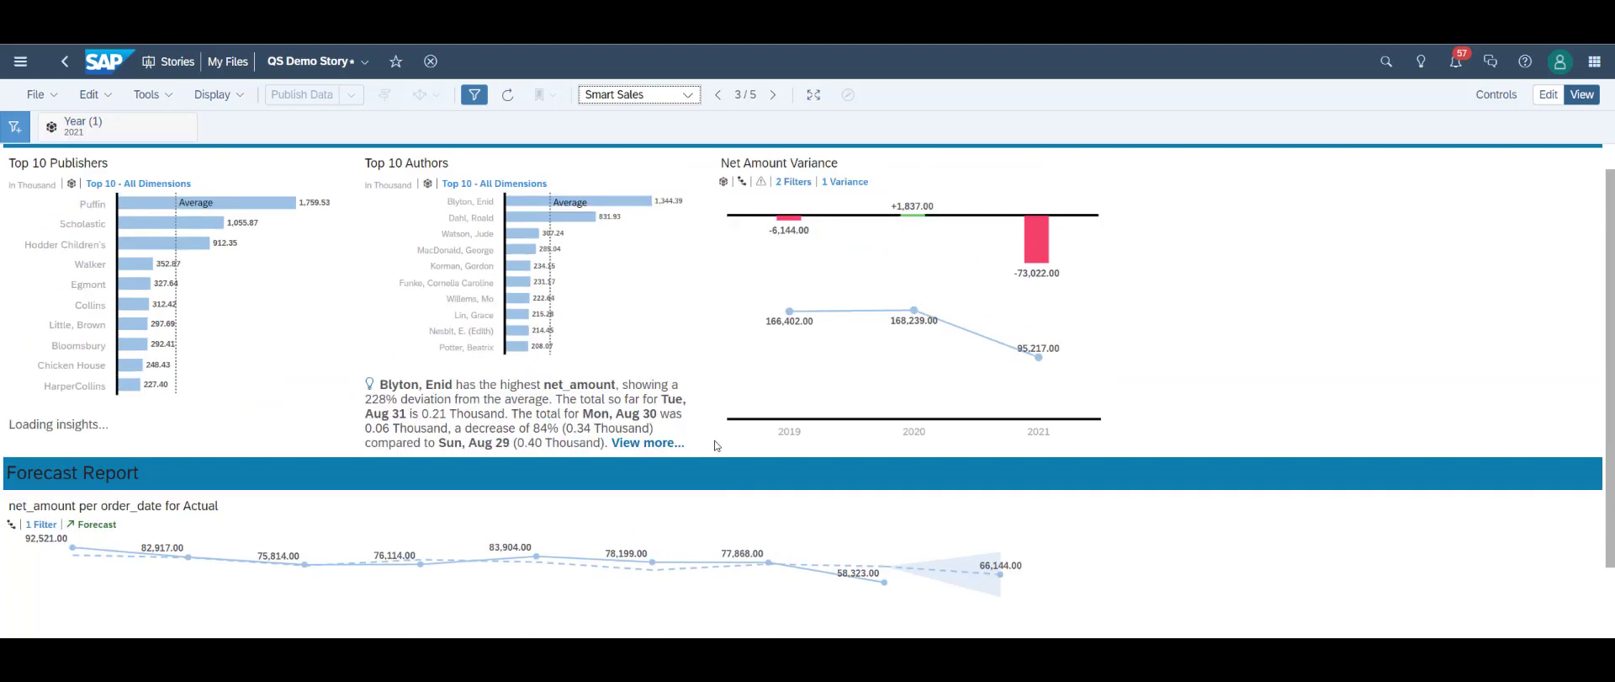
pyautogui.scroll(1, 716, 445)
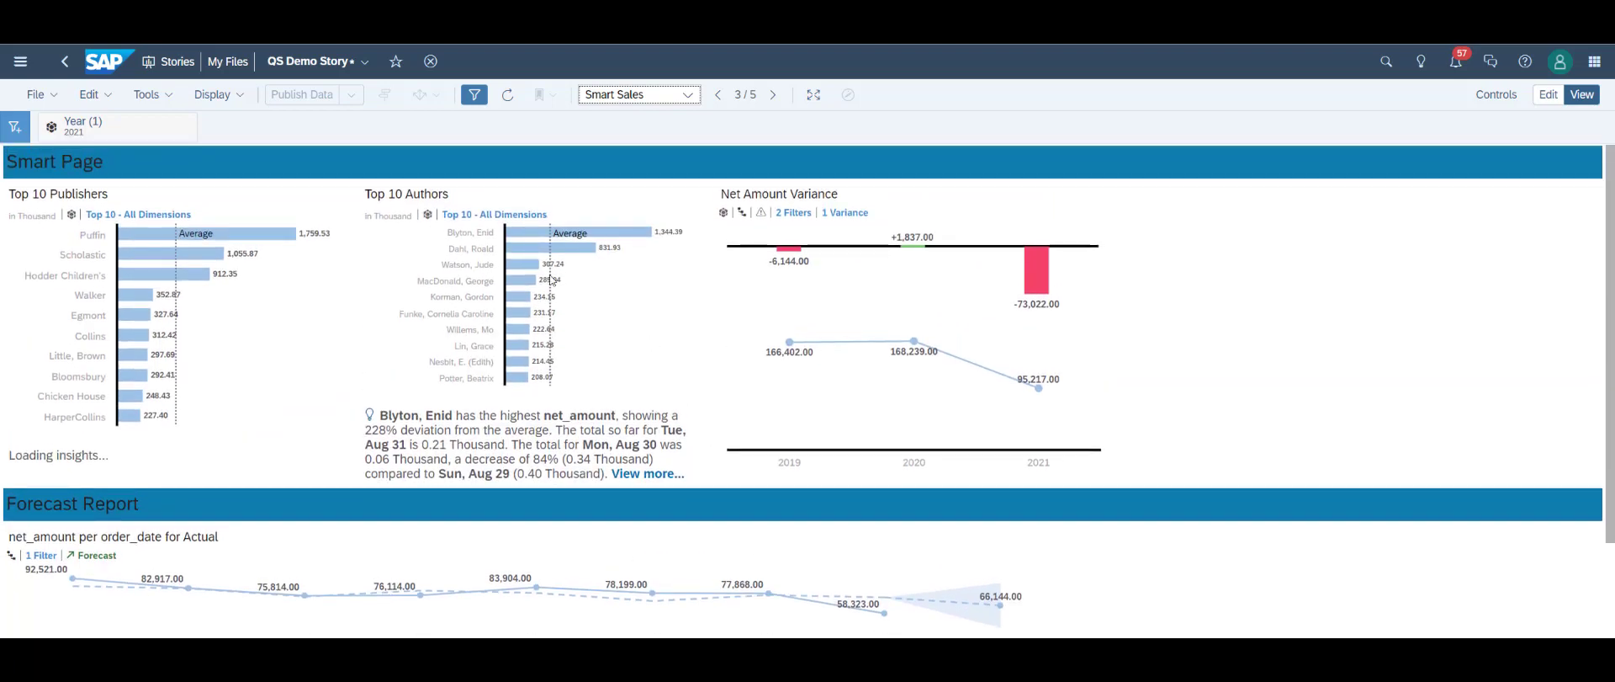
# Review the Predictive Pricing page, and return to the Planning Model page to examine the predictive columns in its table
pyautogui.click(688, 94)
pyautogui.click(648, 196)
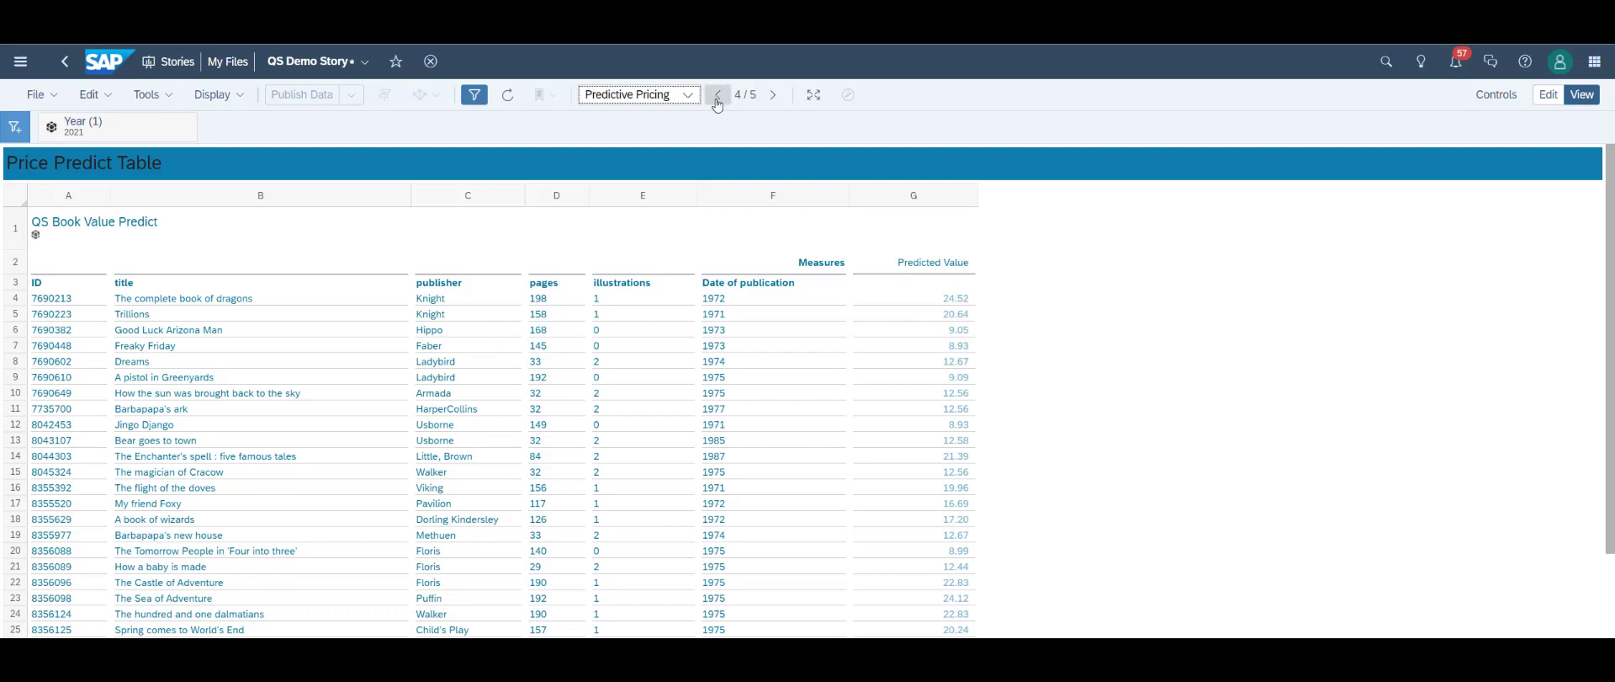
pyautogui.click(686, 95)
pyautogui.click(641, 217)
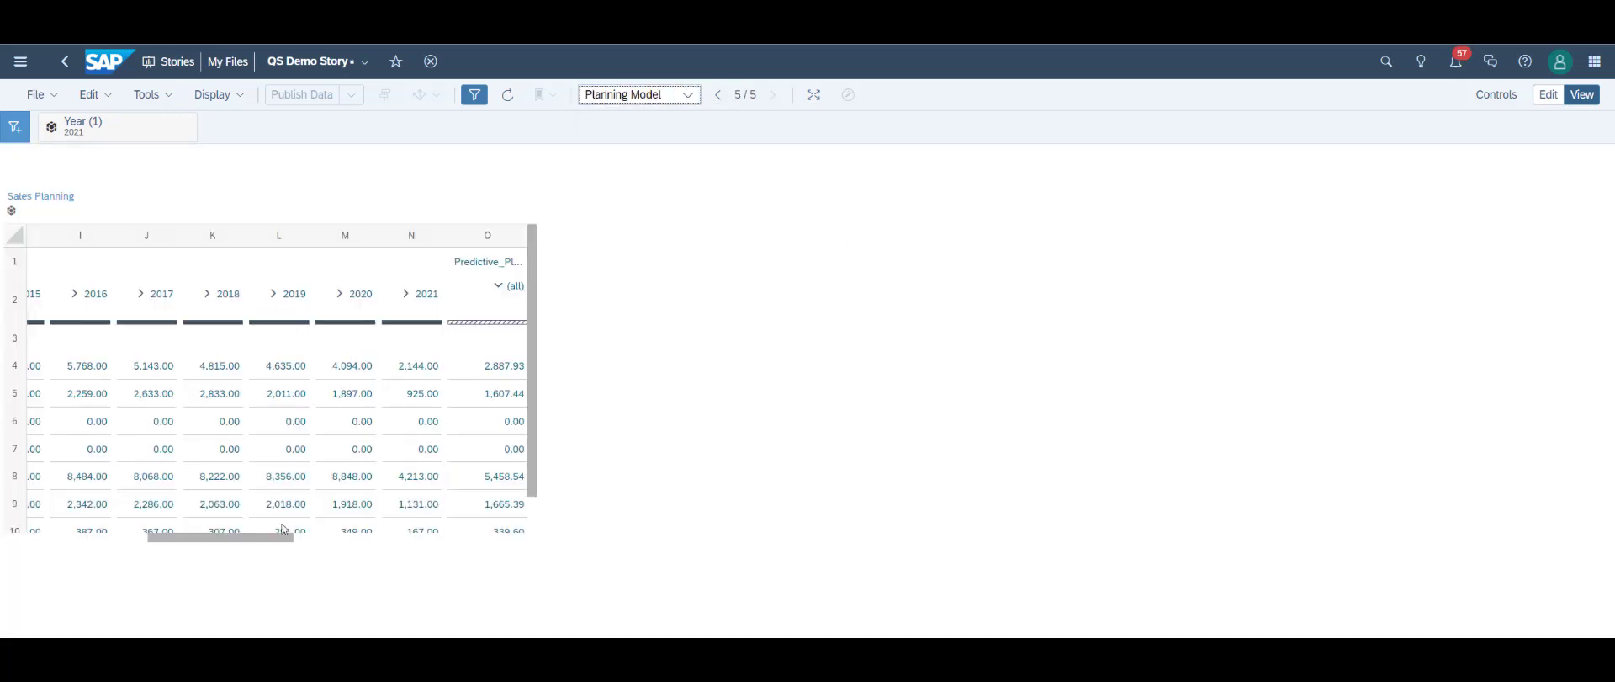
pyautogui.moveTo(262, 537)
pyautogui.mouseDown()
pyautogui.moveTo(458, 544)
pyautogui.moveTo(281, 539)
pyautogui.mouseUp()
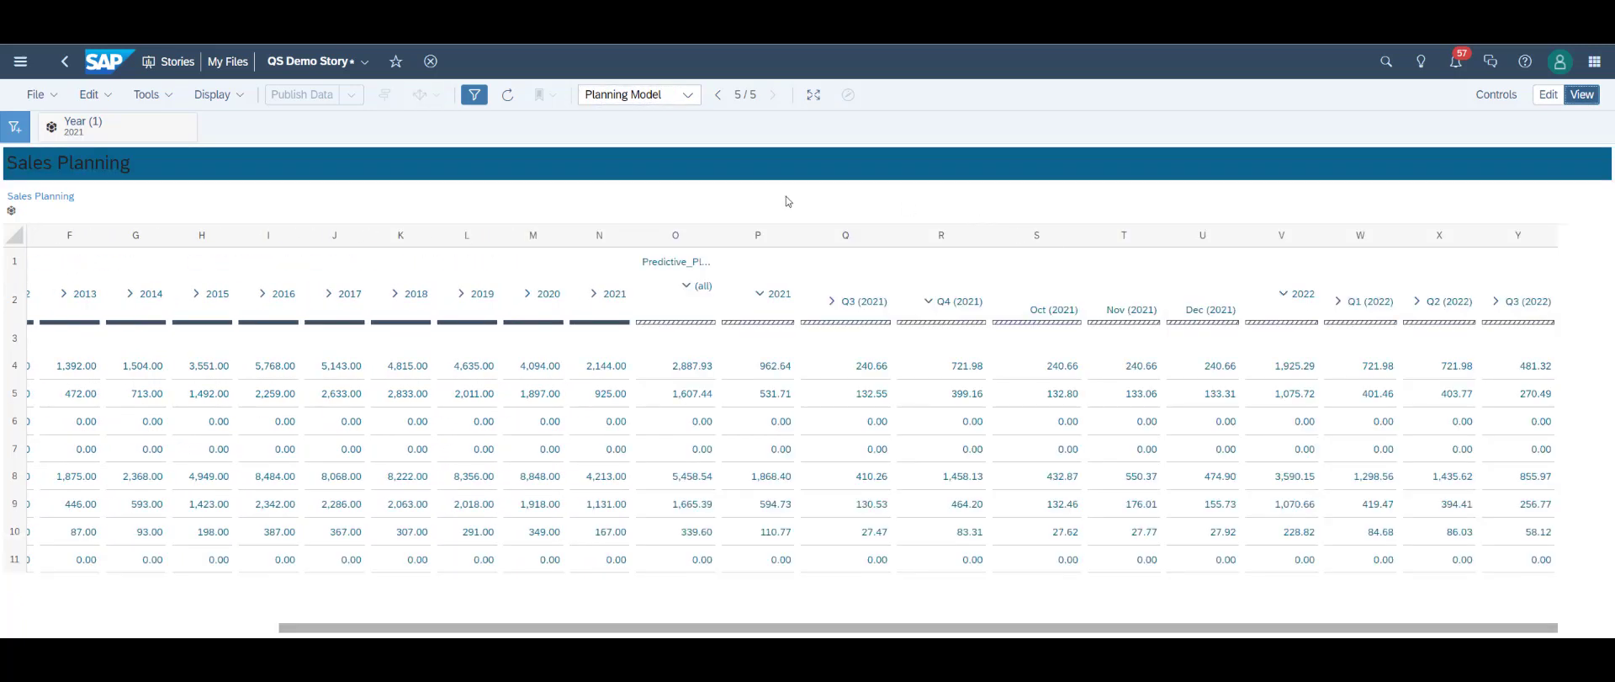